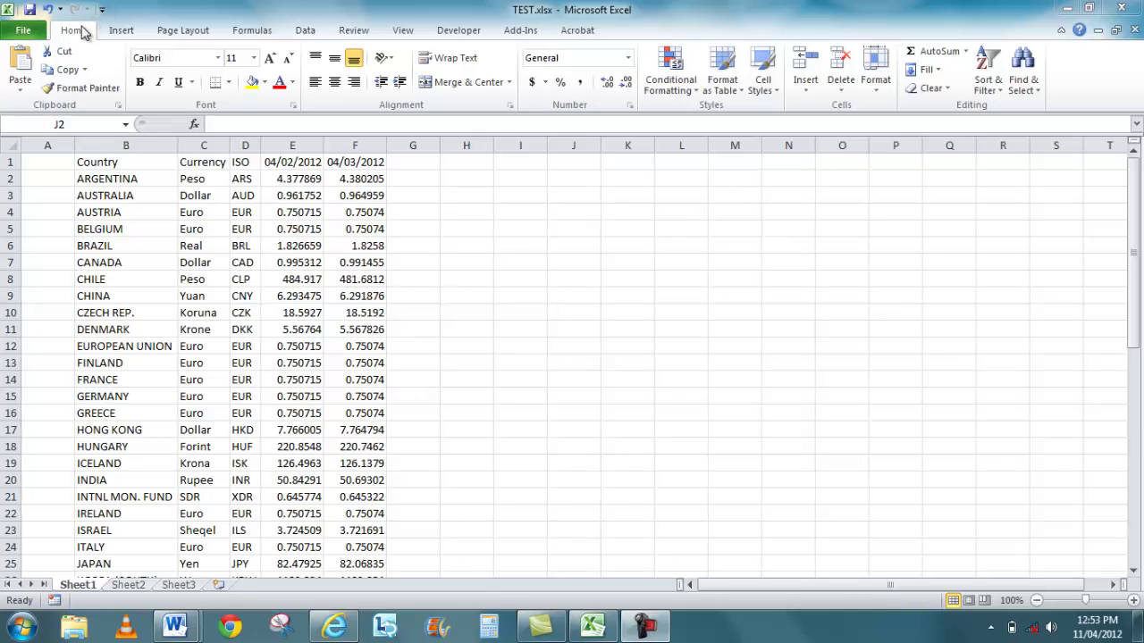
# Browse the Page Layout, Formulas, Data, Review and View ribbon tabs
pyautogui.click(183, 31)
pyautogui.click(254, 29)
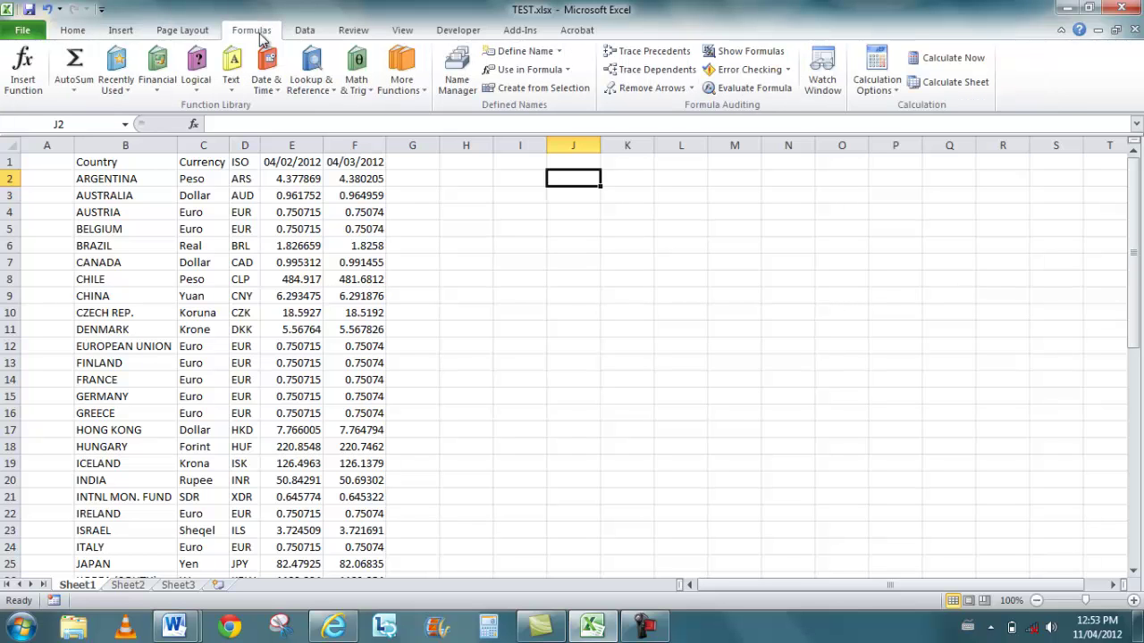
pyautogui.click(307, 32)
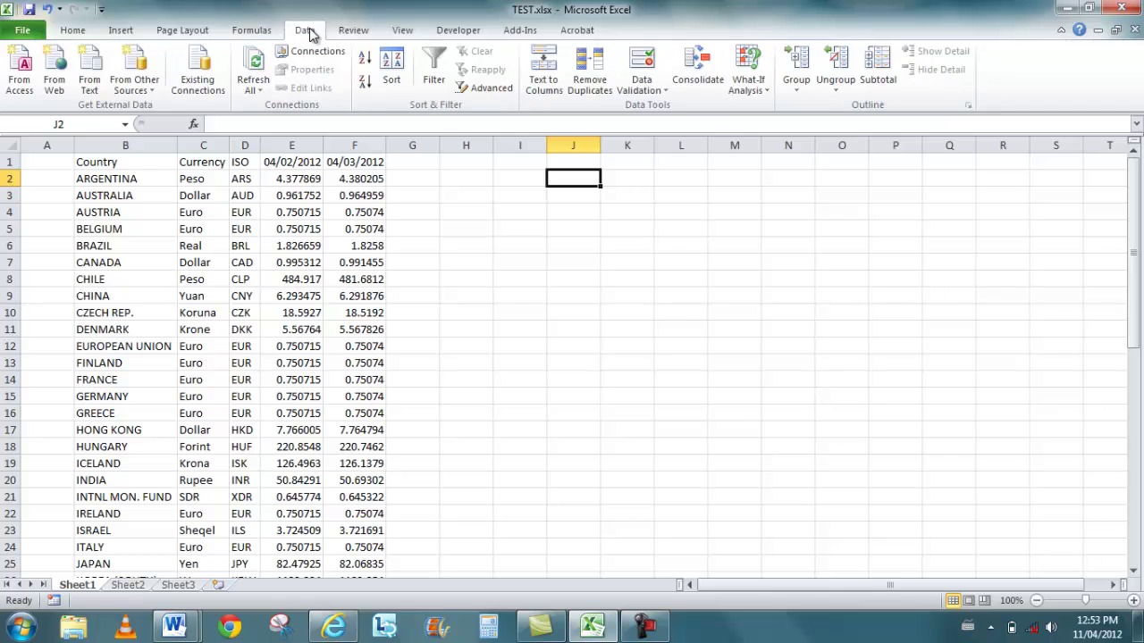
pyautogui.click(354, 30)
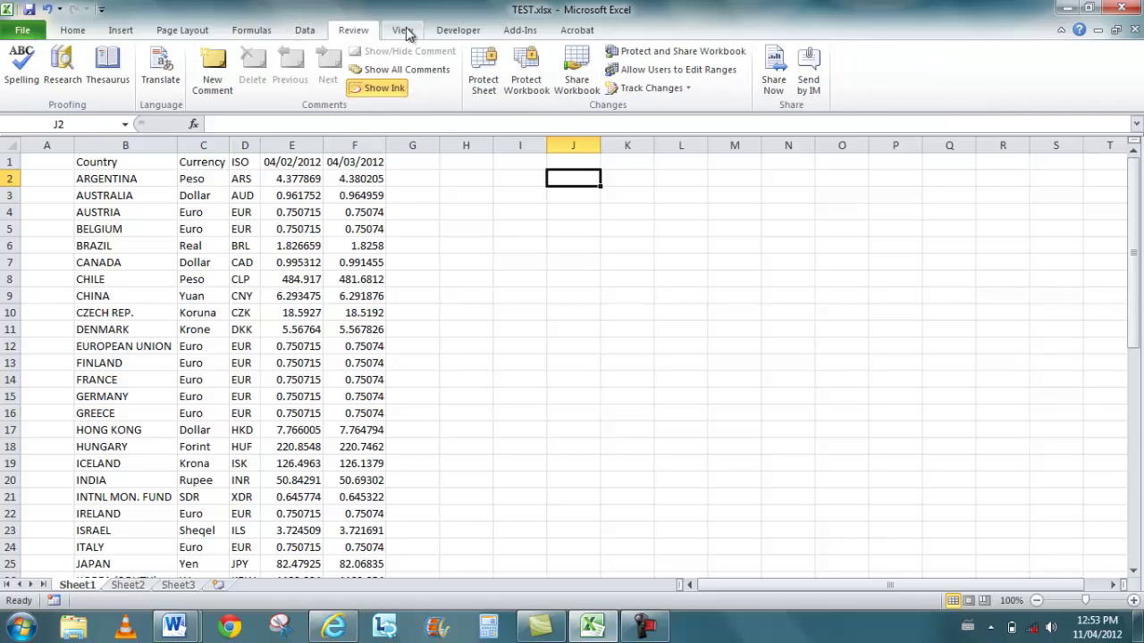
pyautogui.click(404, 31)
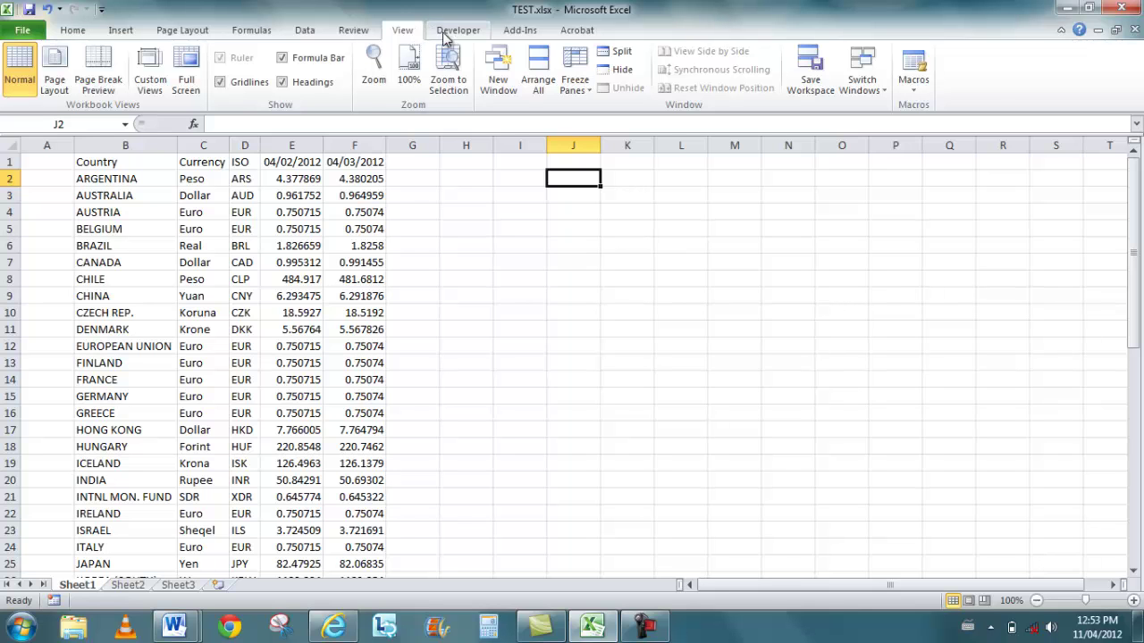
# Check the Developer, Add-Ins and Acrobat tabs, then bring up TEST.xlsx's Backstage Info page
pyautogui.click(445, 34)
pyautogui.click(503, 40)
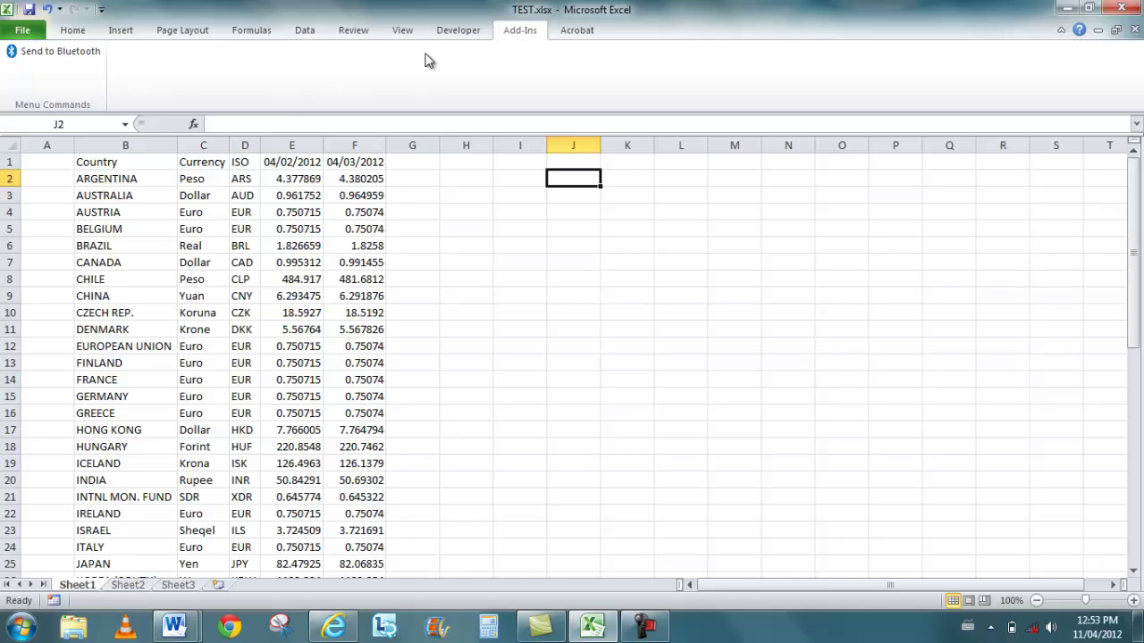
pyautogui.click(577, 36)
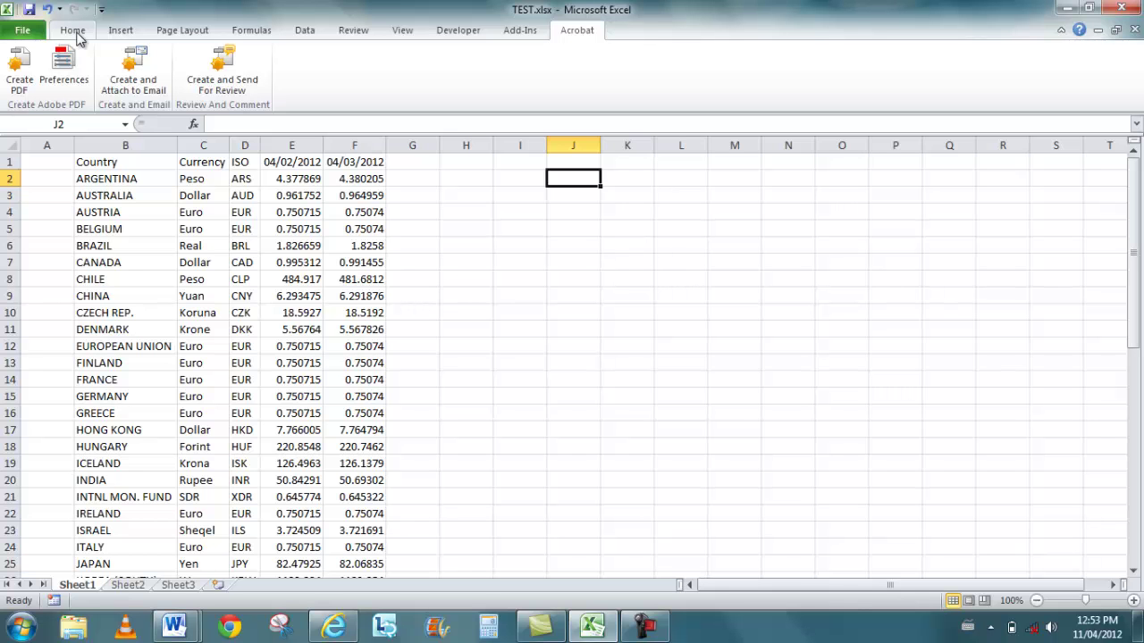
pyautogui.click(27, 32)
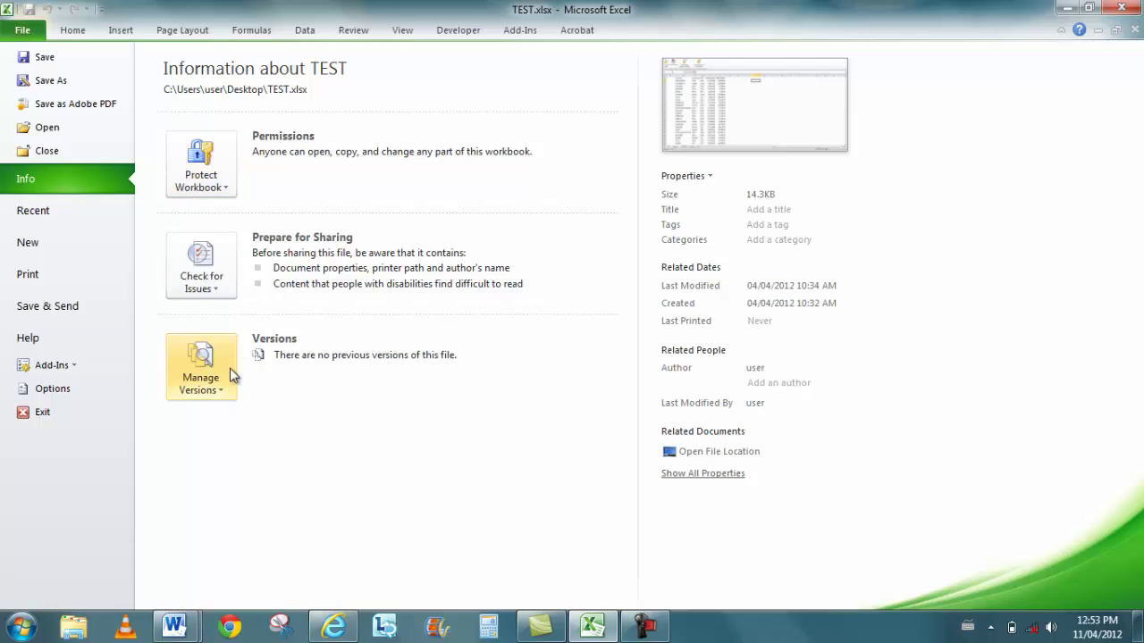
# Review Backstage's Recent, New, Print, Save & Send and Help pages, then return to Sheet1's Home tab
pyautogui.click(28, 208)
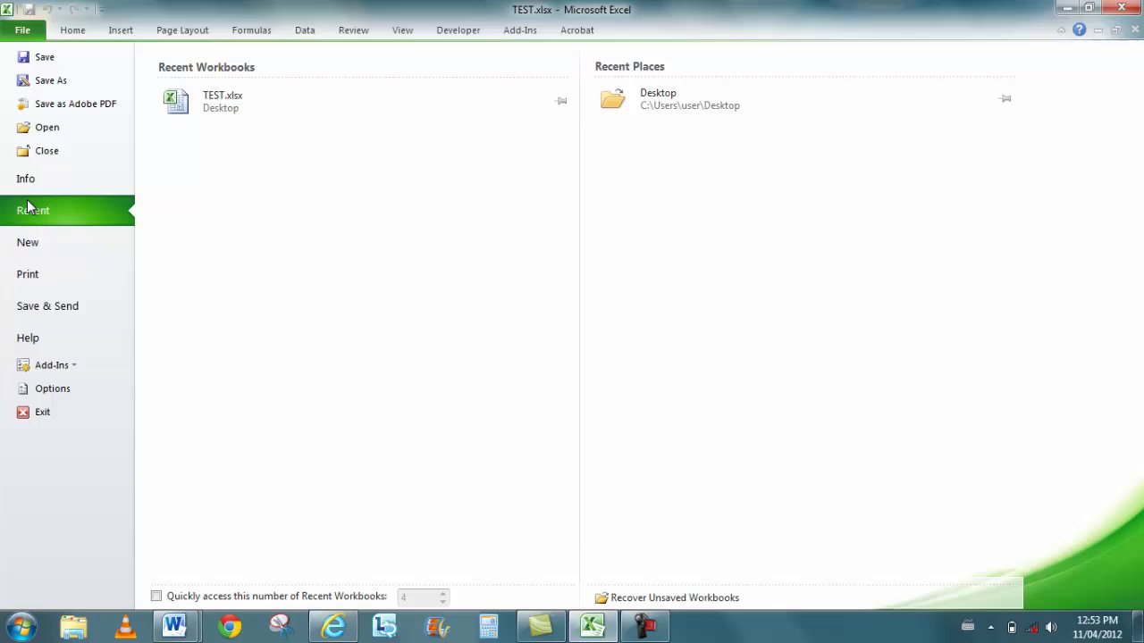
pyautogui.click(40, 255)
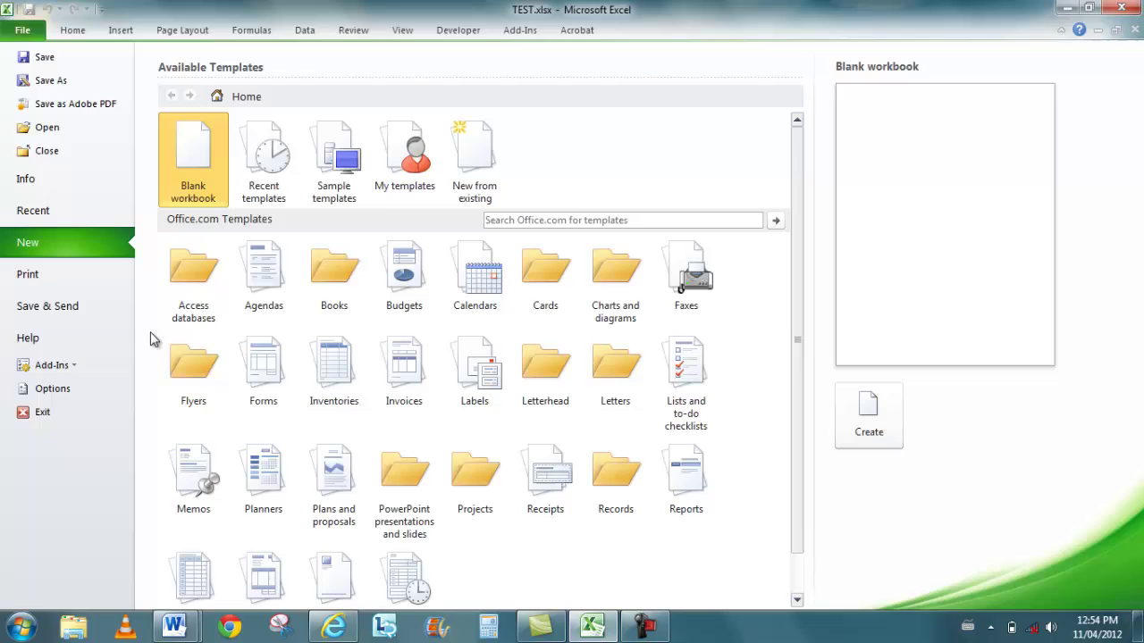
pyautogui.click(66, 284)
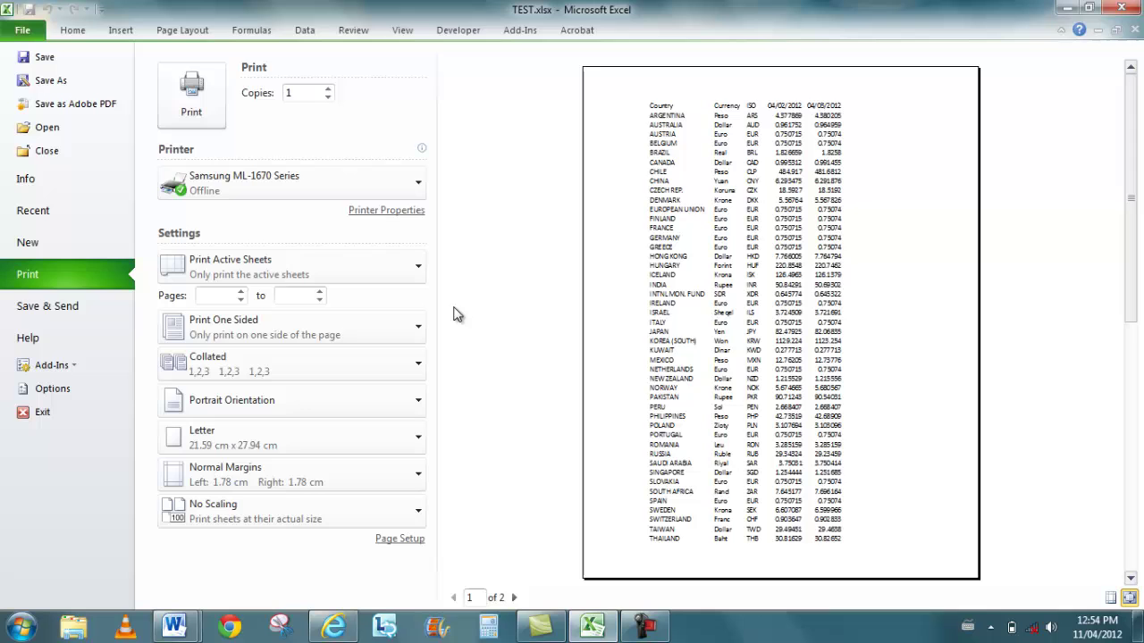
pyautogui.click(72, 309)
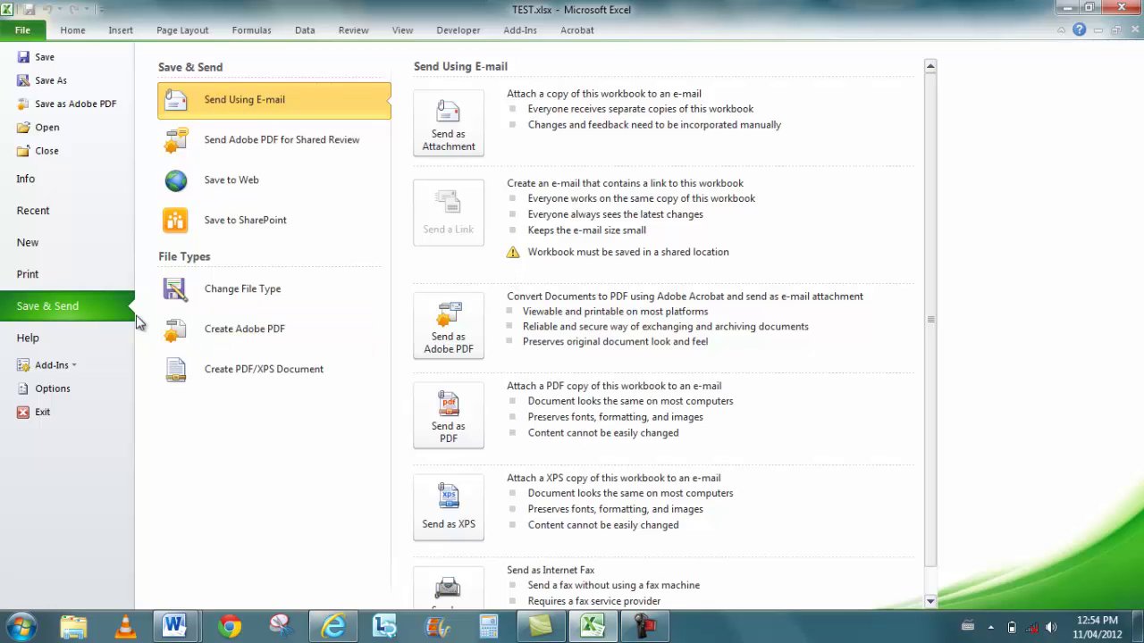
pyautogui.click(55, 338)
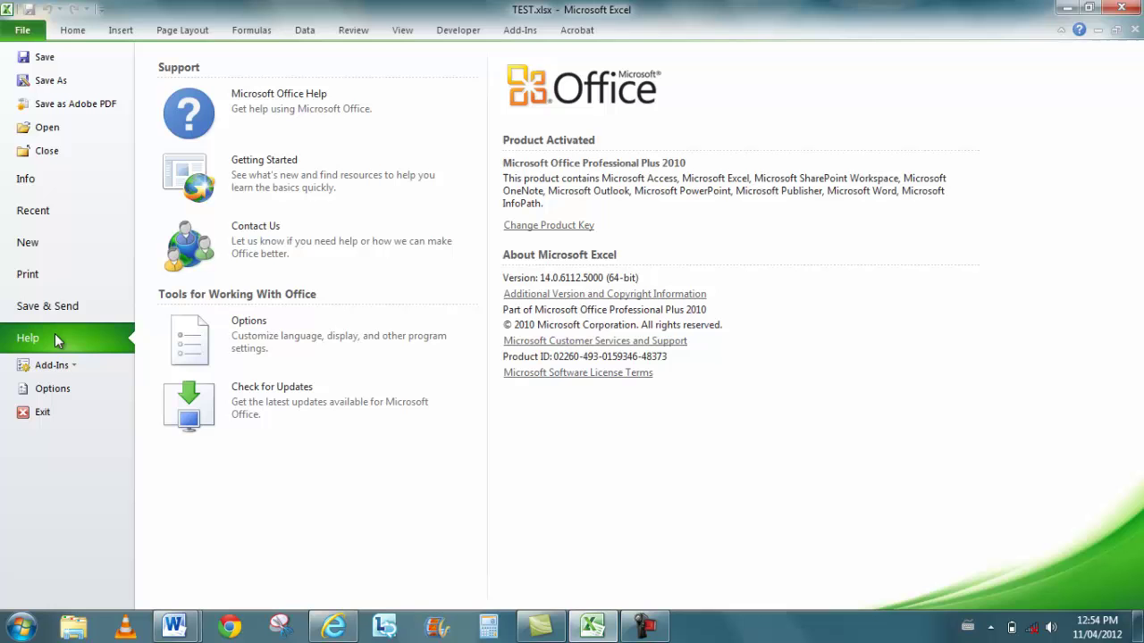
pyautogui.click(72, 32)
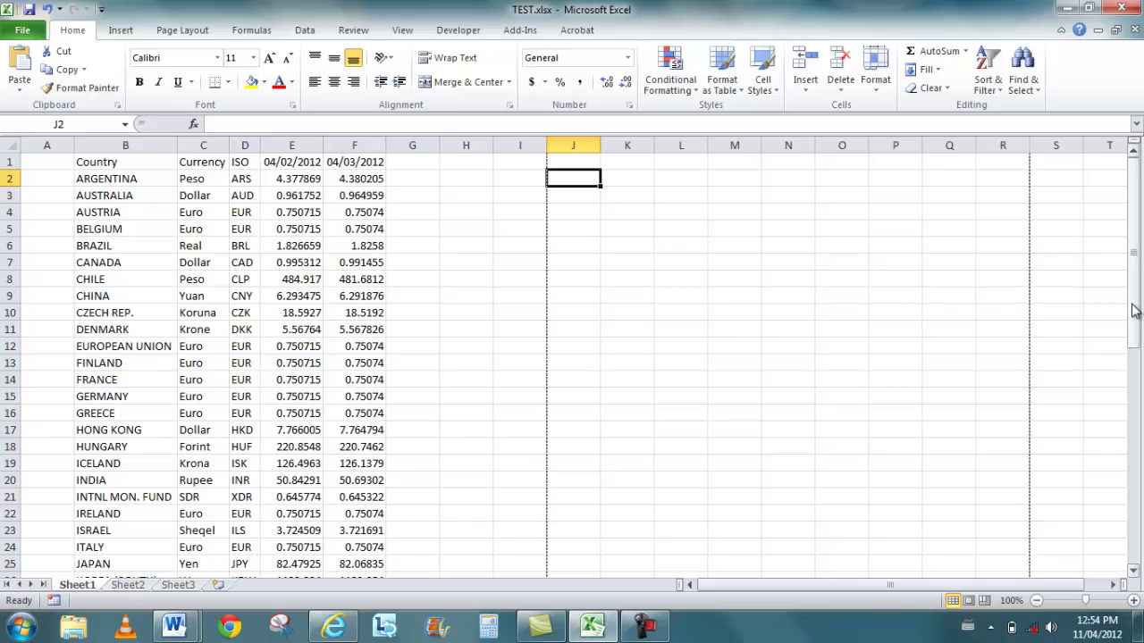
# Format B1:F51 as a blue-banded table with headers, dropping its external connections
pyautogui.moveTo(1133, 310); pyautogui.dragTo(1133, 537)
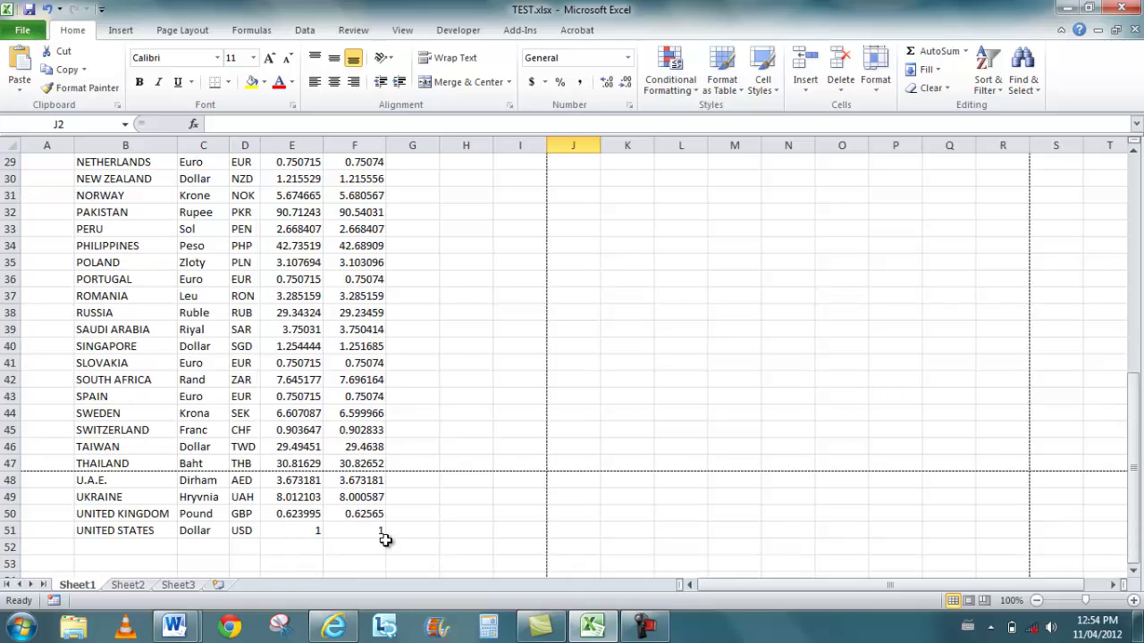
pyautogui.moveTo(366, 524); pyautogui.dragTo(112, 153)
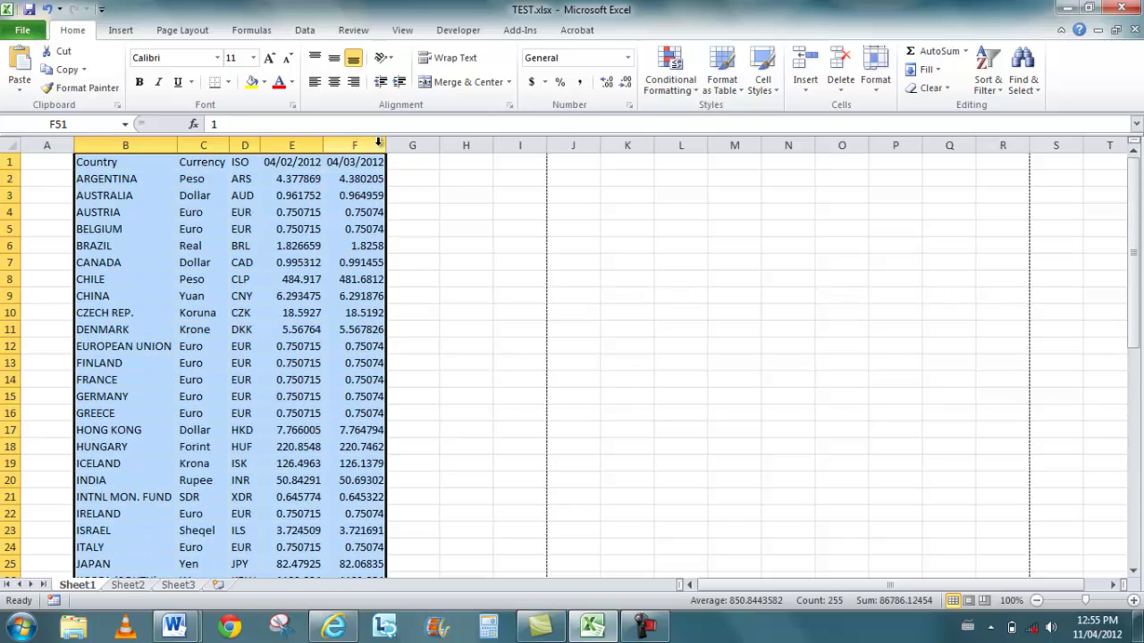
pyautogui.click(722, 89)
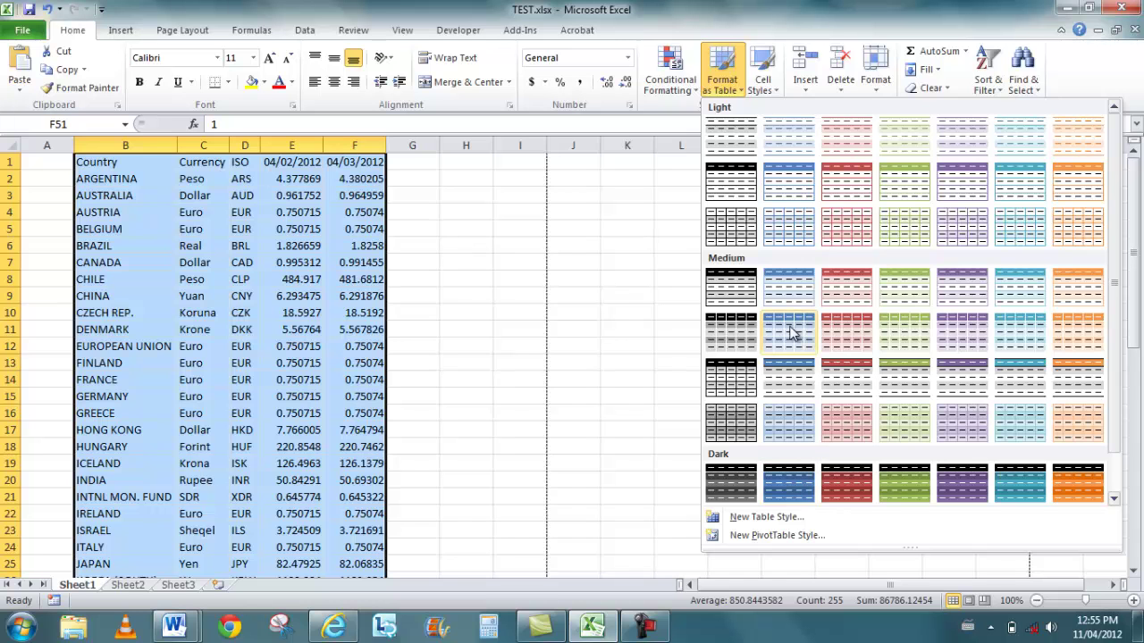
pyautogui.click(796, 496)
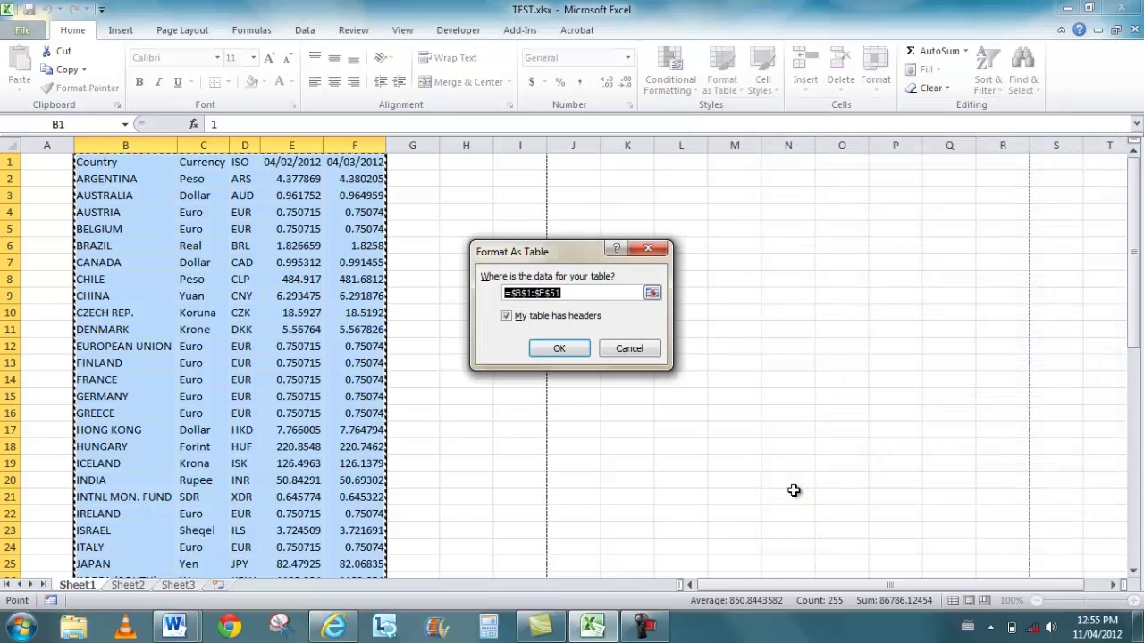
pyautogui.click(571, 356)
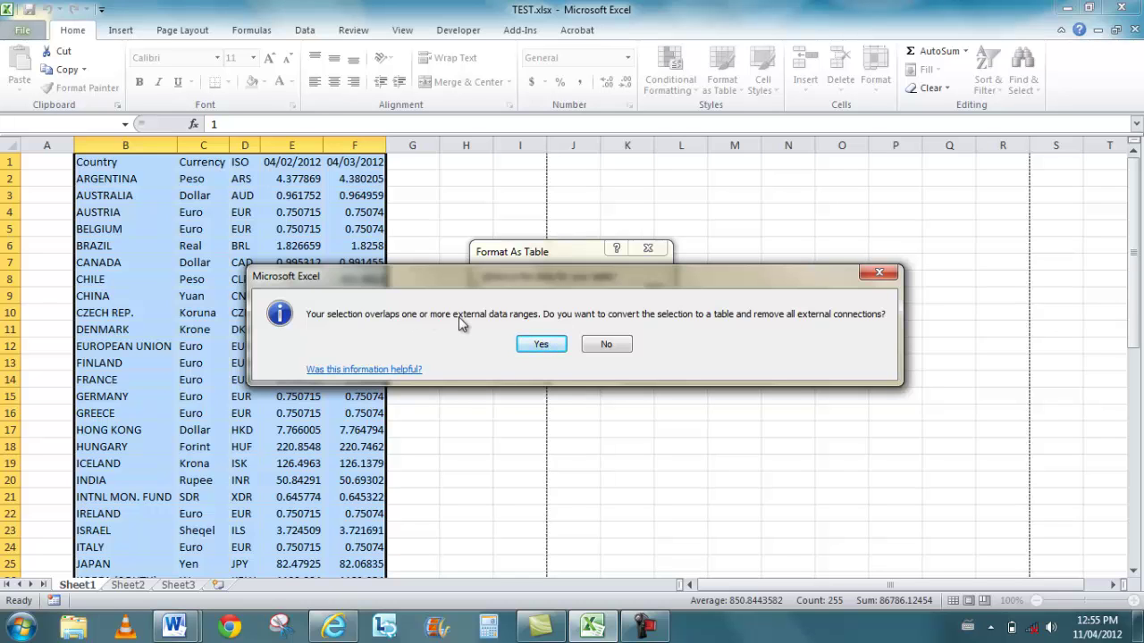
pyautogui.click(541, 346)
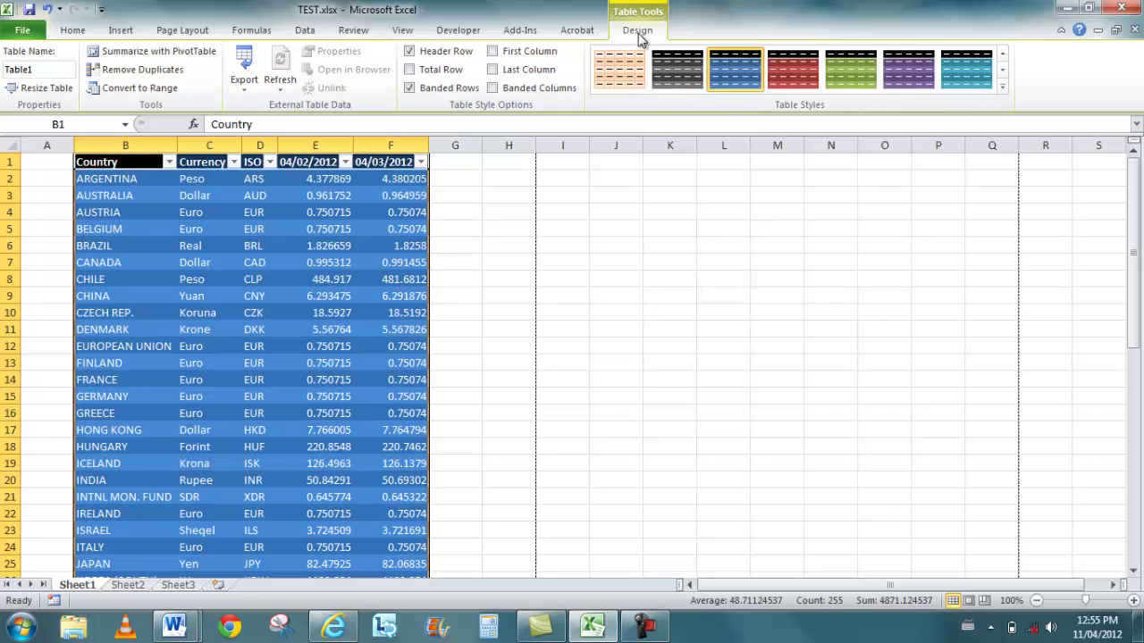
# Switch Table1 to the purple banded style and select its name for editing
pyautogui.click(793, 70)
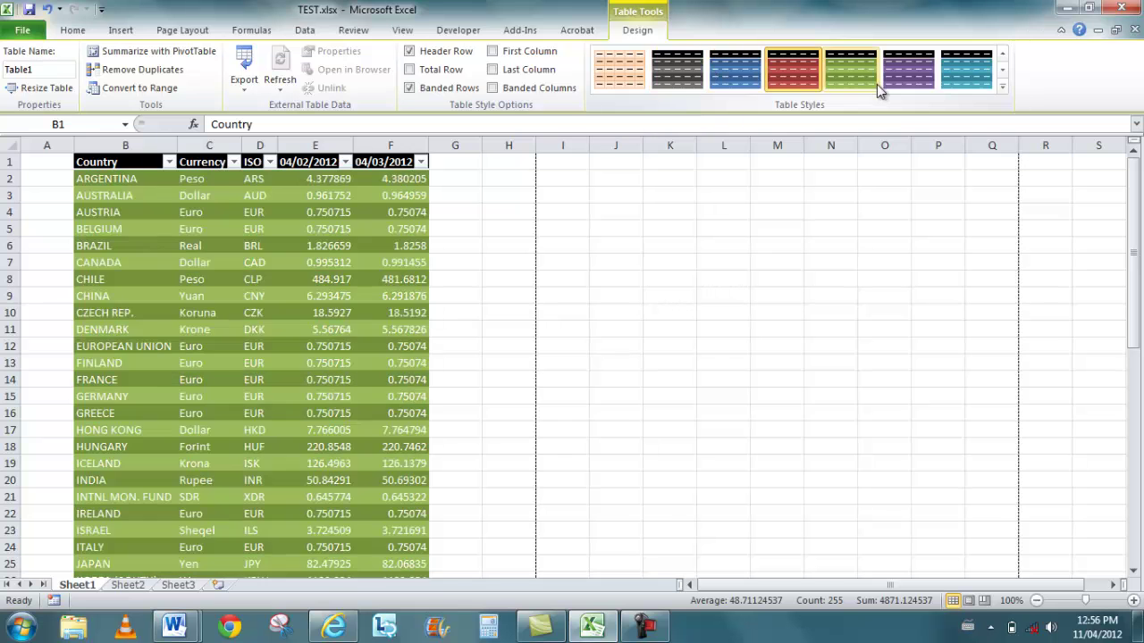
pyautogui.click(908, 69)
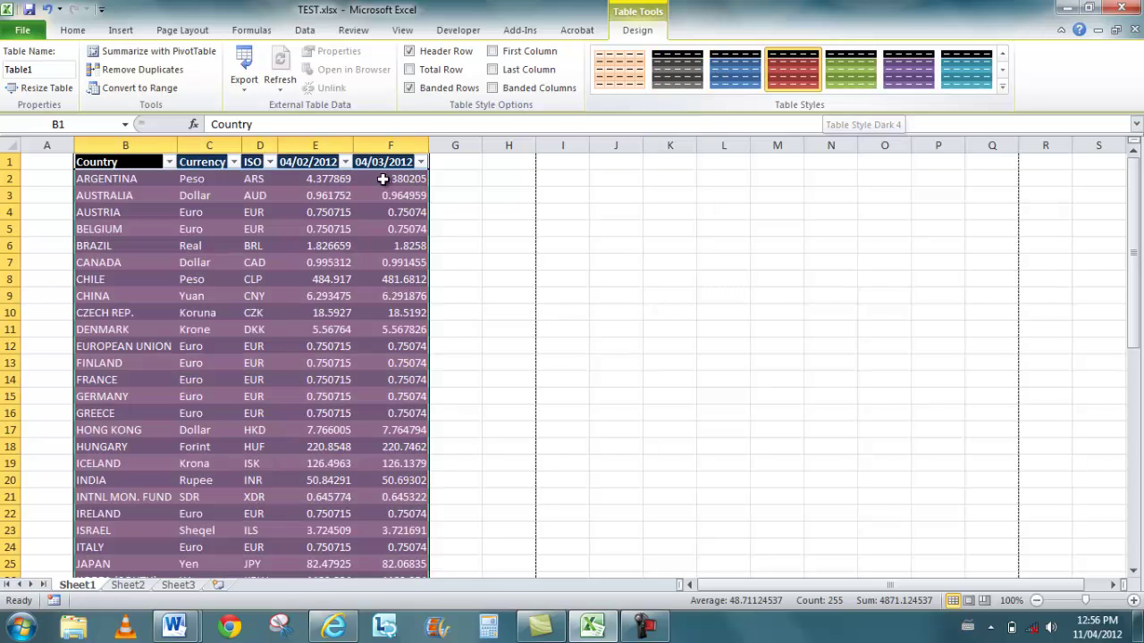
pyautogui.doubleClick(40, 69)
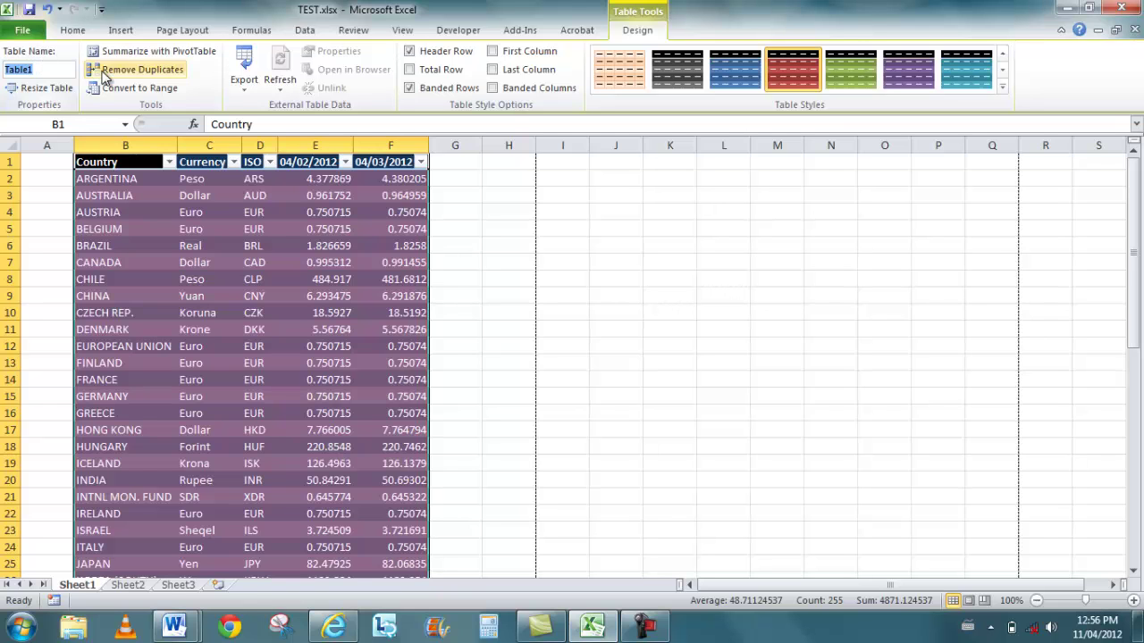
# Build a new-sheet pivot table with Country as columns, ISO codes as rows and Currency as values
pyautogui.click(162, 54)
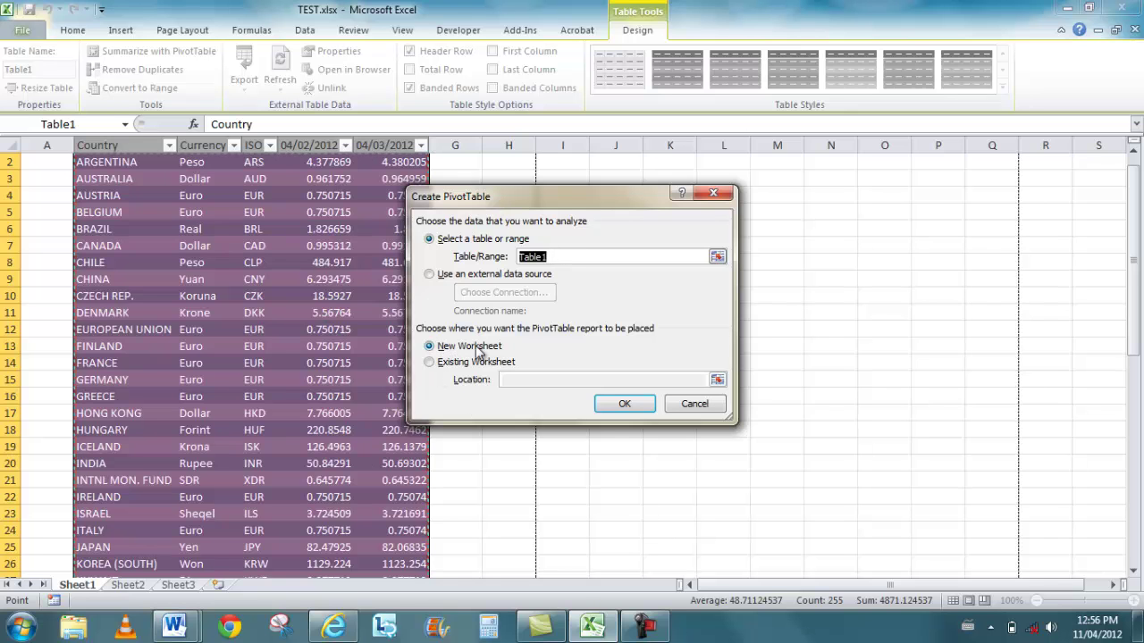
pyautogui.click(626, 404)
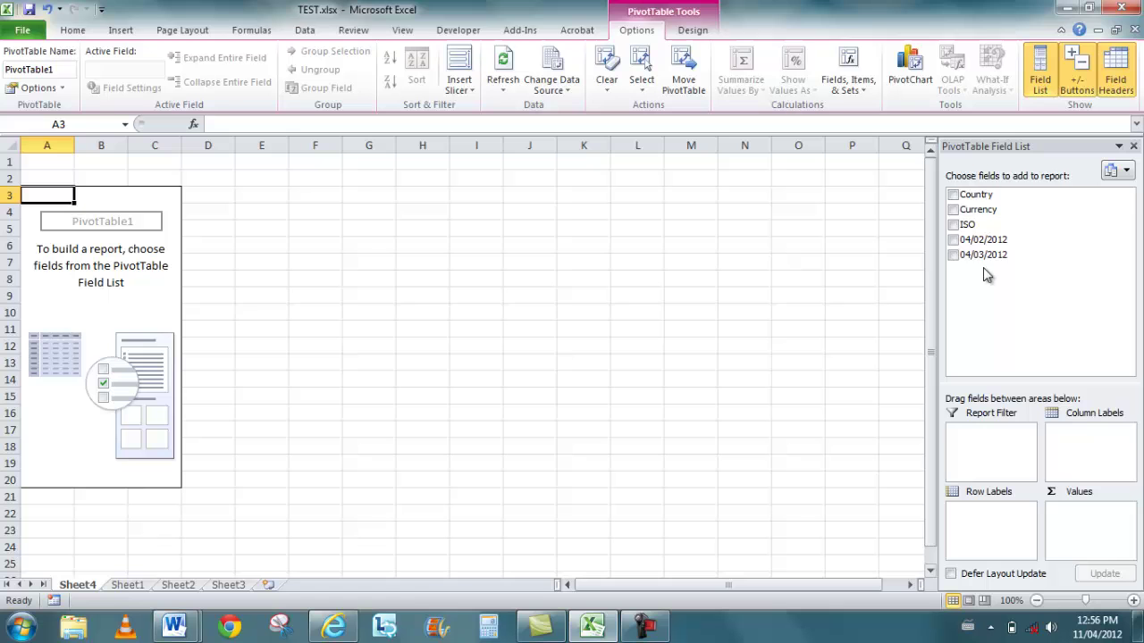
pyautogui.moveTo(984, 196); pyautogui.dragTo(1086, 454)
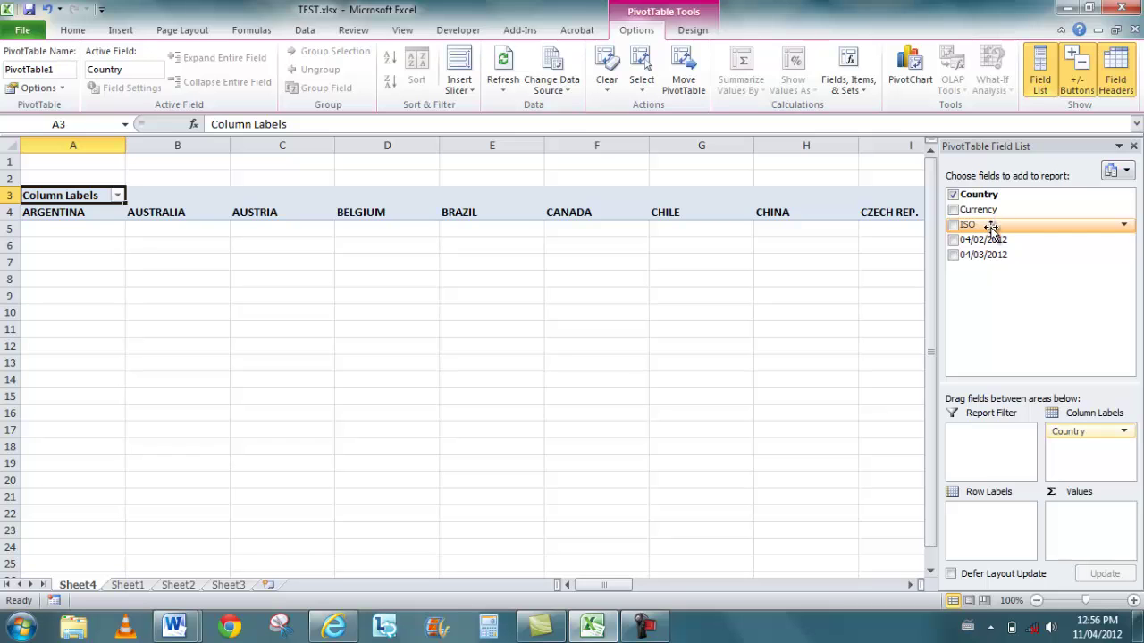
pyautogui.moveTo(982, 227); pyautogui.dragTo(1009, 524)
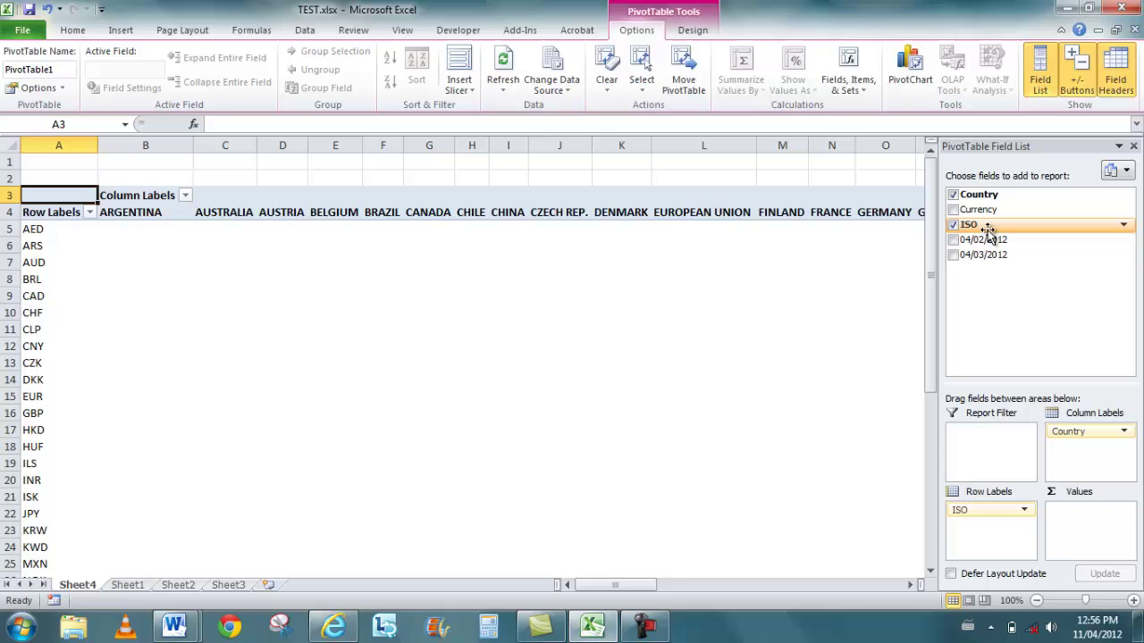
pyautogui.moveTo(983, 212); pyautogui.dragTo(1103, 528)
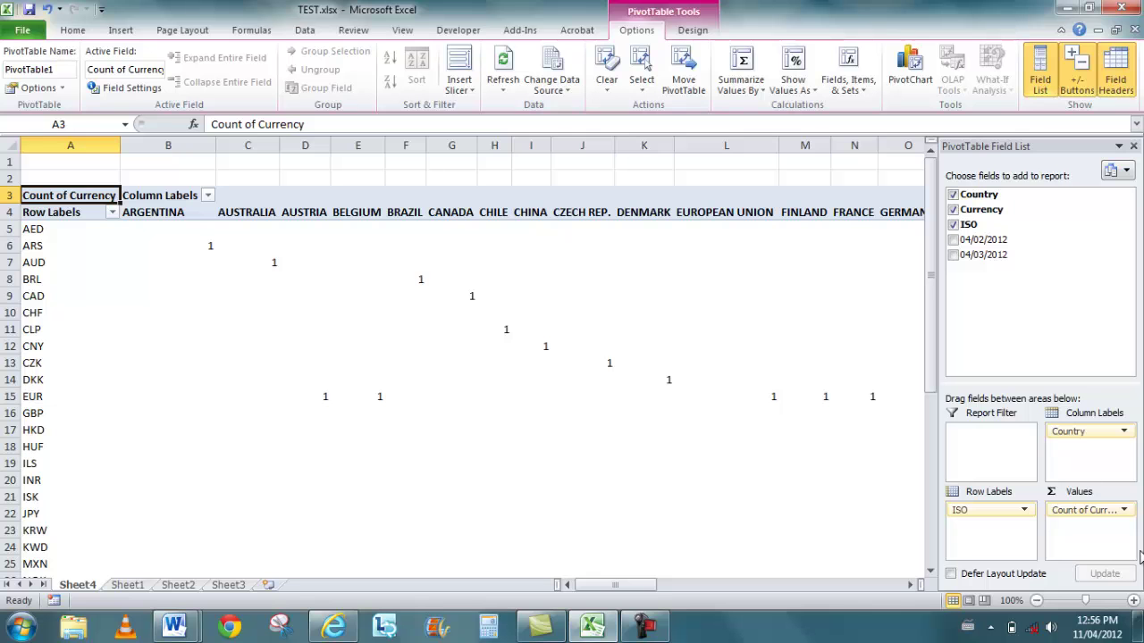
# Change the Currency value field from Count to Sum
pyautogui.click(1126, 513)
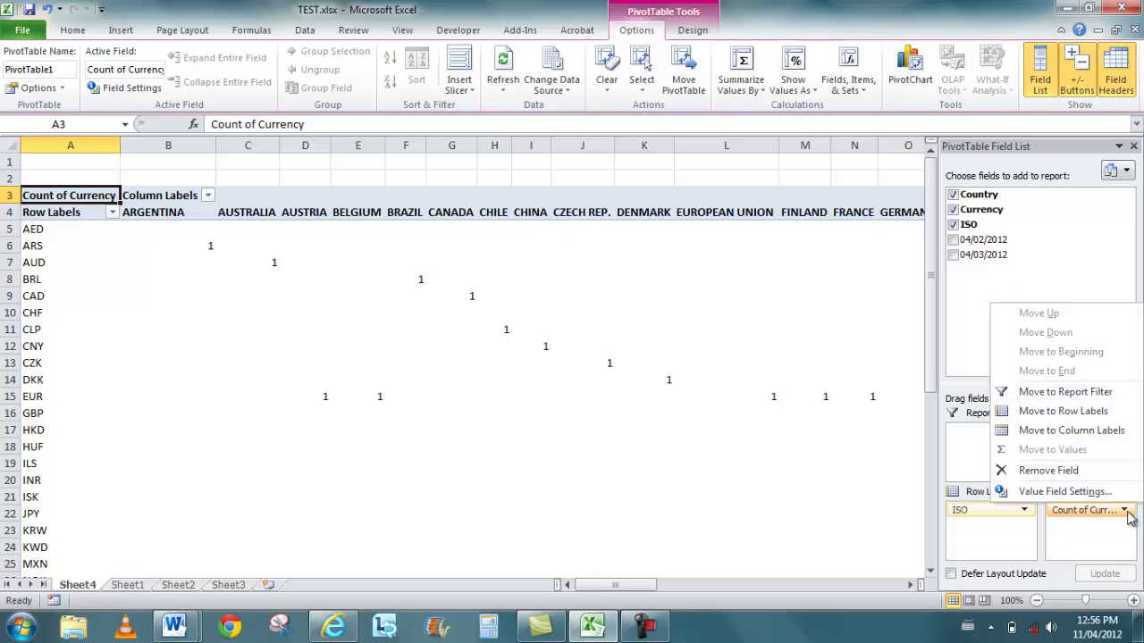
pyautogui.click(1099, 492)
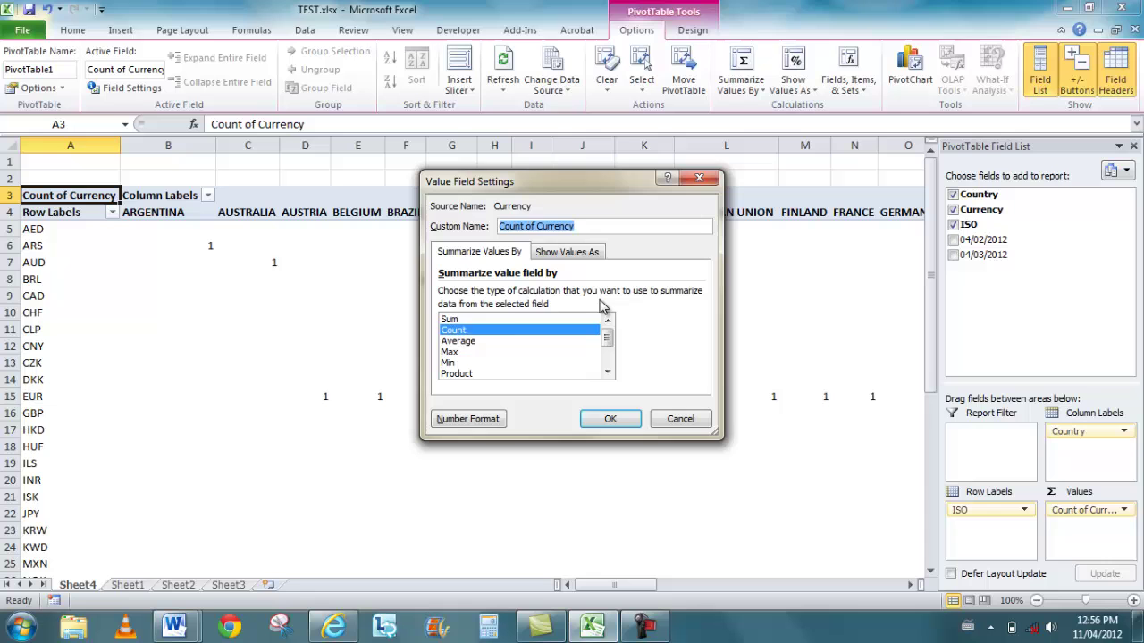
pyautogui.click(515, 320)
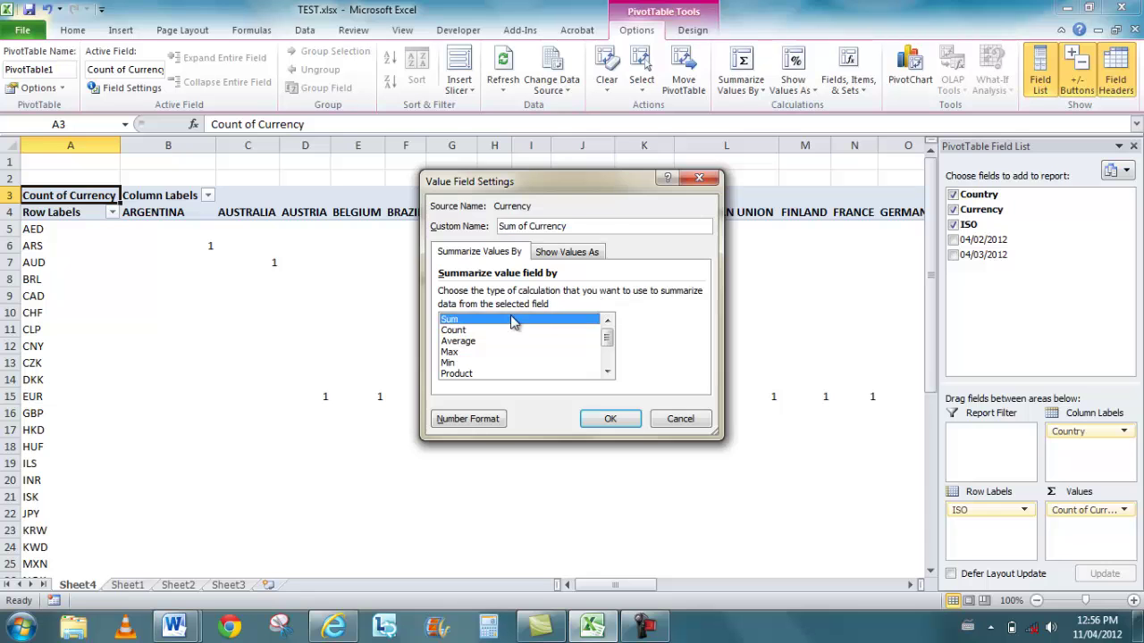
pyautogui.click(611, 420)
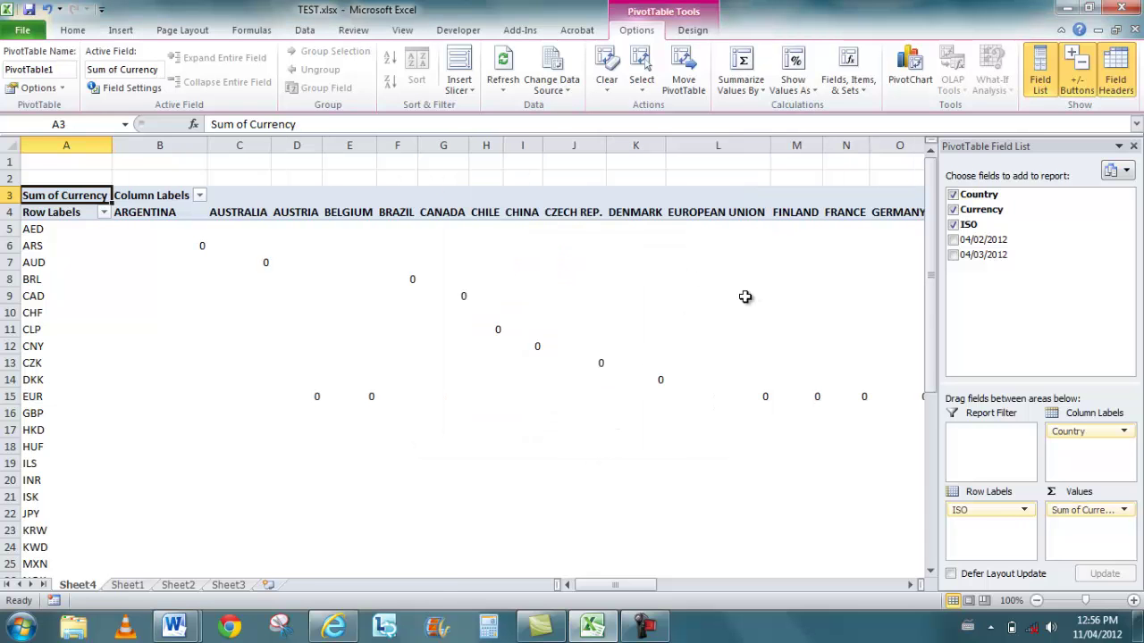
# On Sheet1, review the Country column's sort and Text Filters options without filtering, then select Belgium's currency cell
pyautogui.click(126, 585)
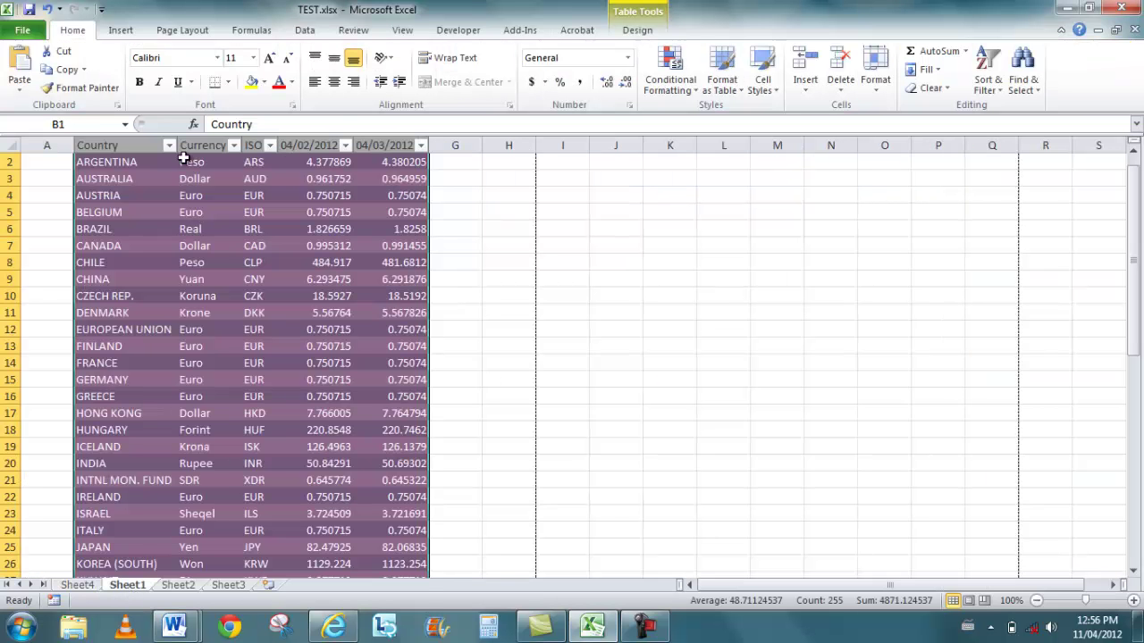
pyautogui.click(169, 146)
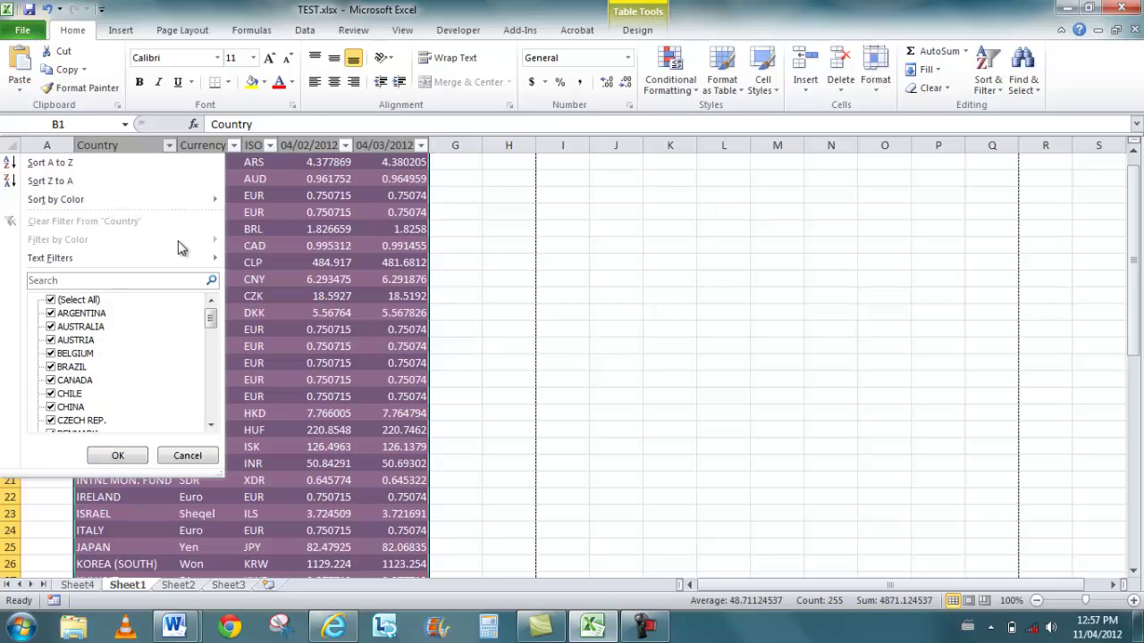
pyautogui.moveTo(198, 207)
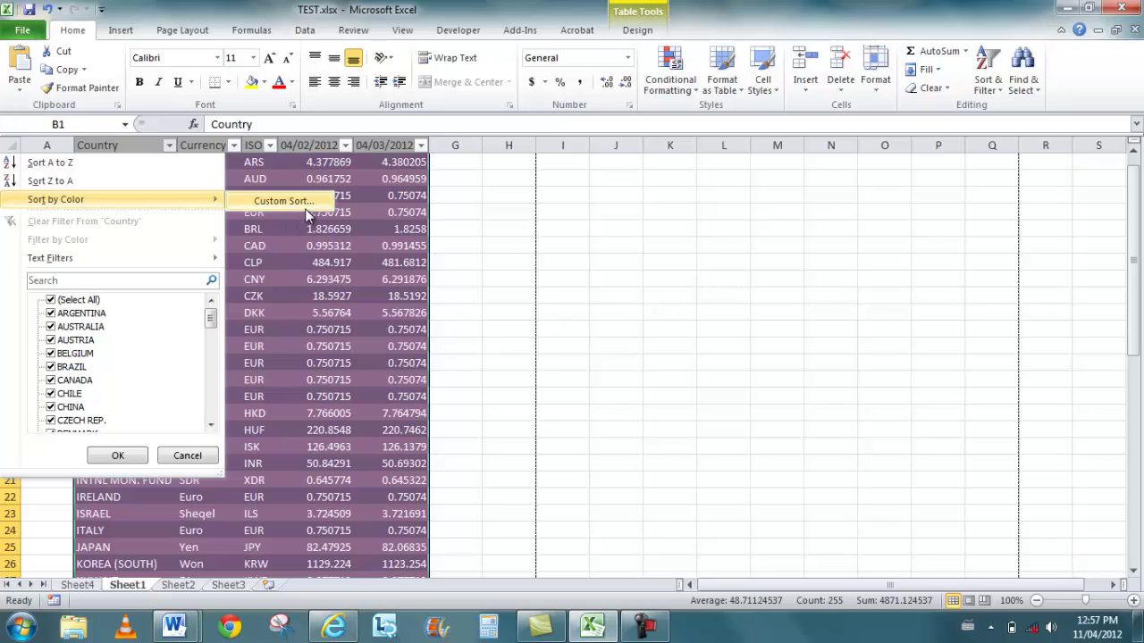
pyautogui.moveTo(193, 265)
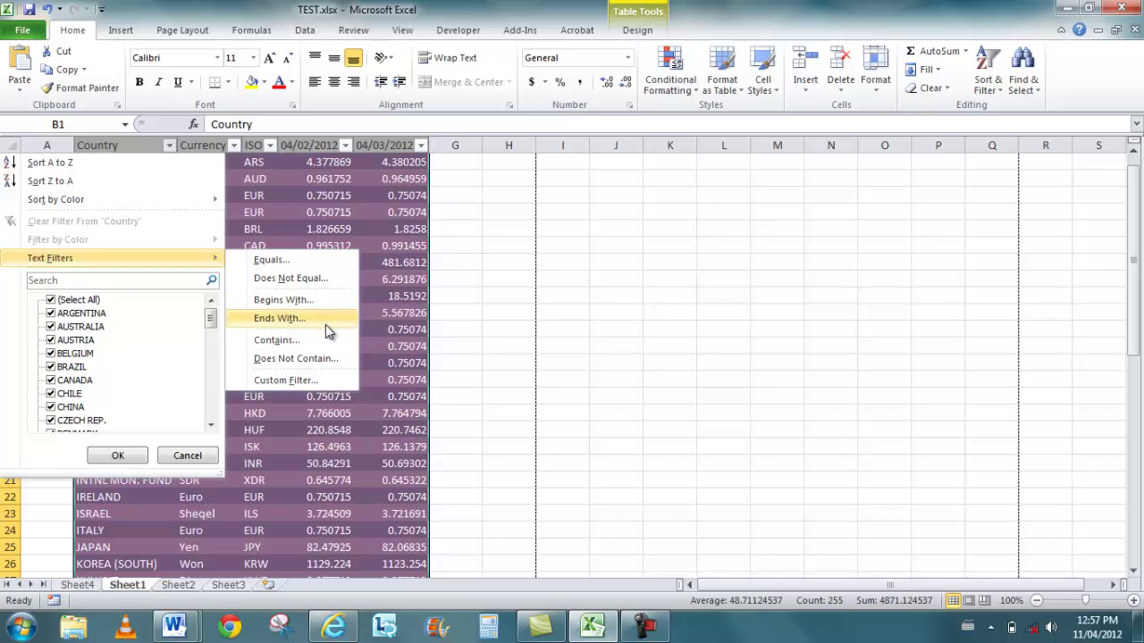
pyautogui.click(357, 233)
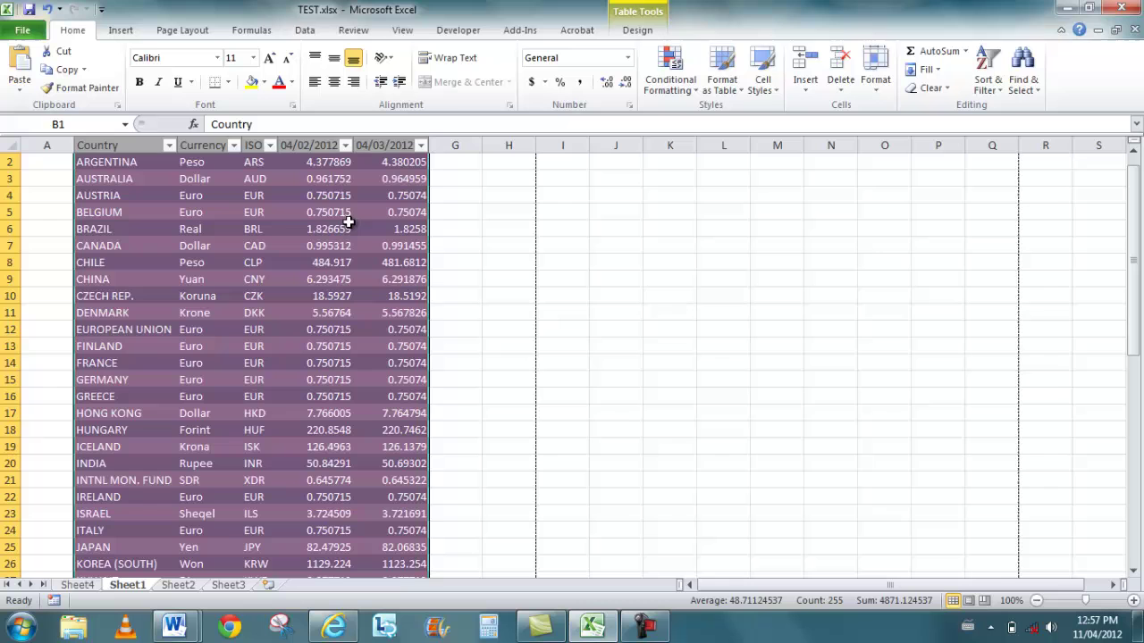
pyautogui.click(233, 209)
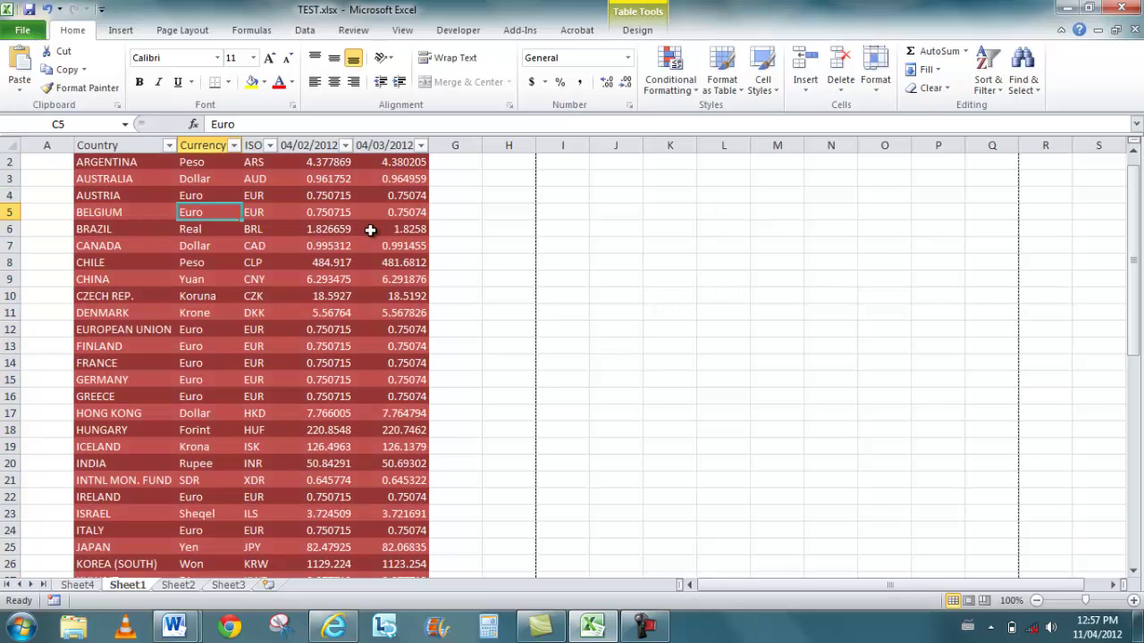
# Apply the 3 Traffic Lights (Rimmed) icon set to the rates in E2:F51
pyautogui.click(339, 161)
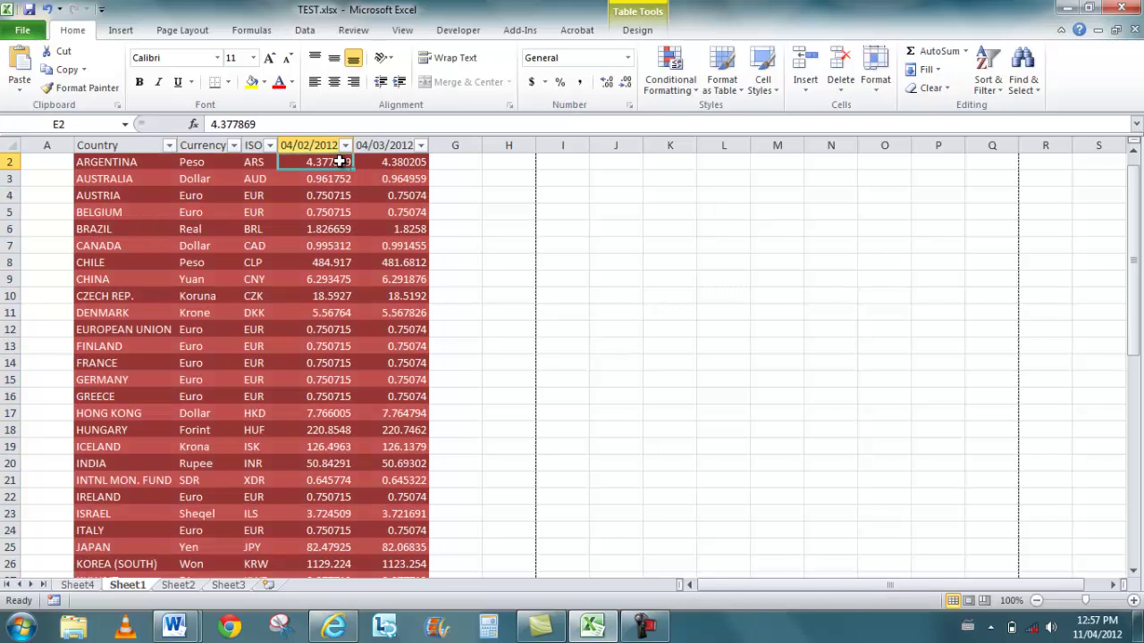
pyautogui.moveTo(339, 162); pyautogui.dragTo(417, 515)
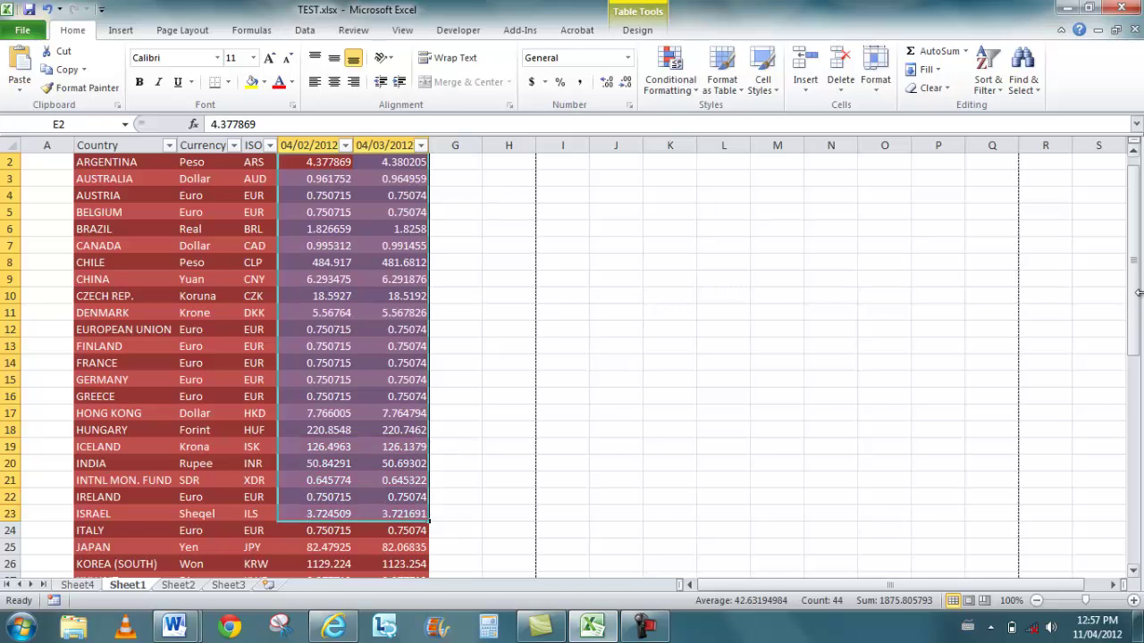
pyautogui.moveTo(1138, 299); pyautogui.dragTo(1137, 533)
pyautogui.moveTo(408, 532); pyautogui.dragTo(316, 183)
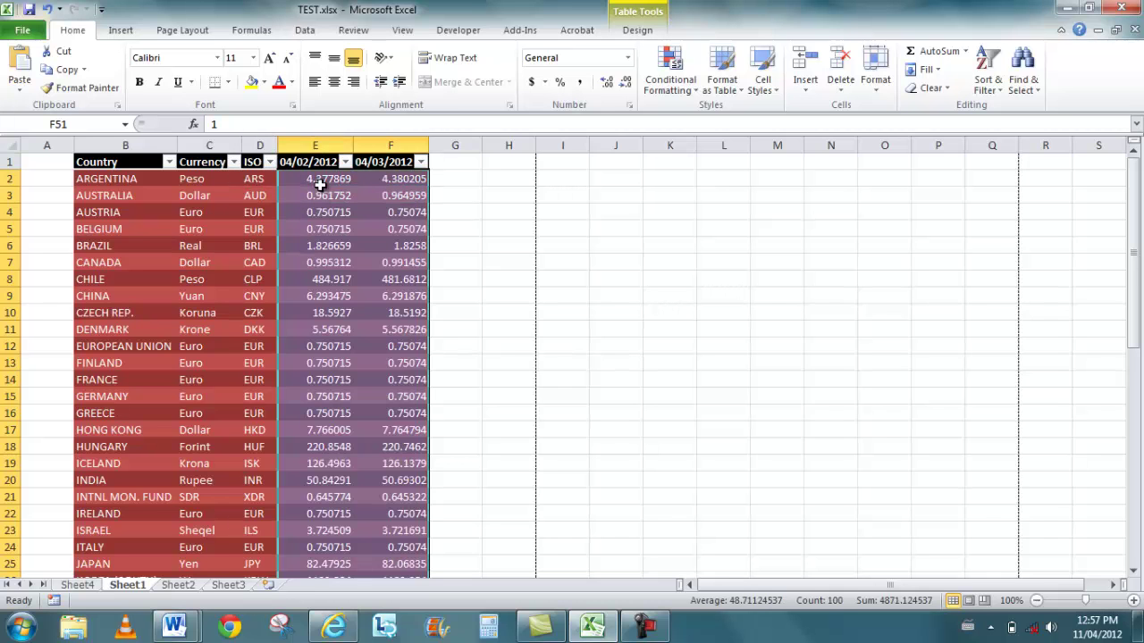
pyautogui.click(673, 85)
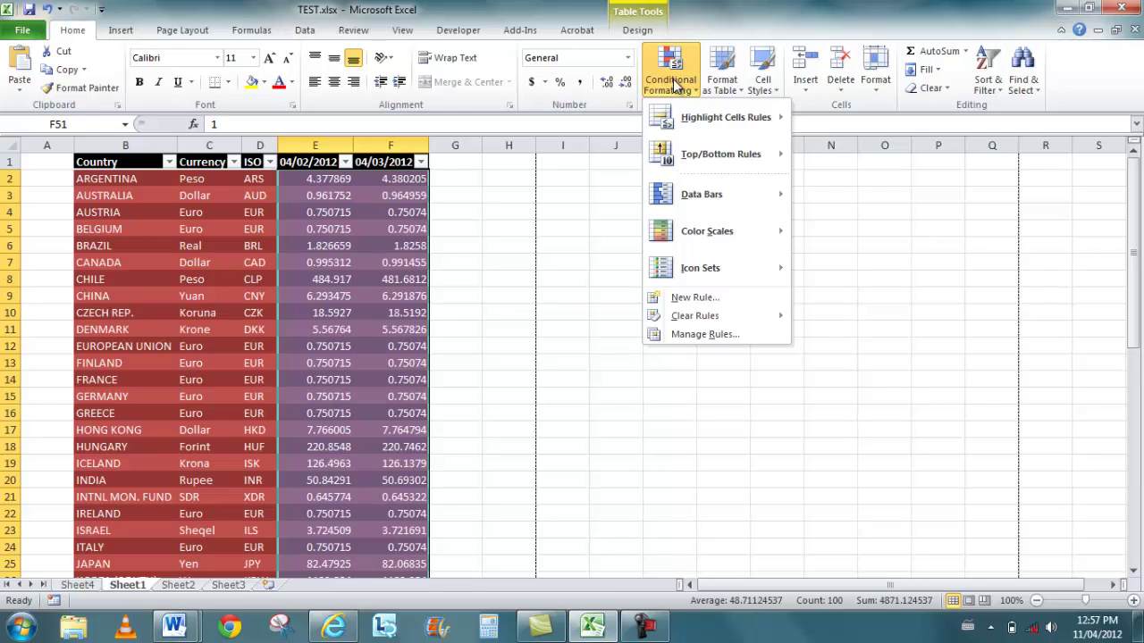
pyautogui.moveTo(713, 192)
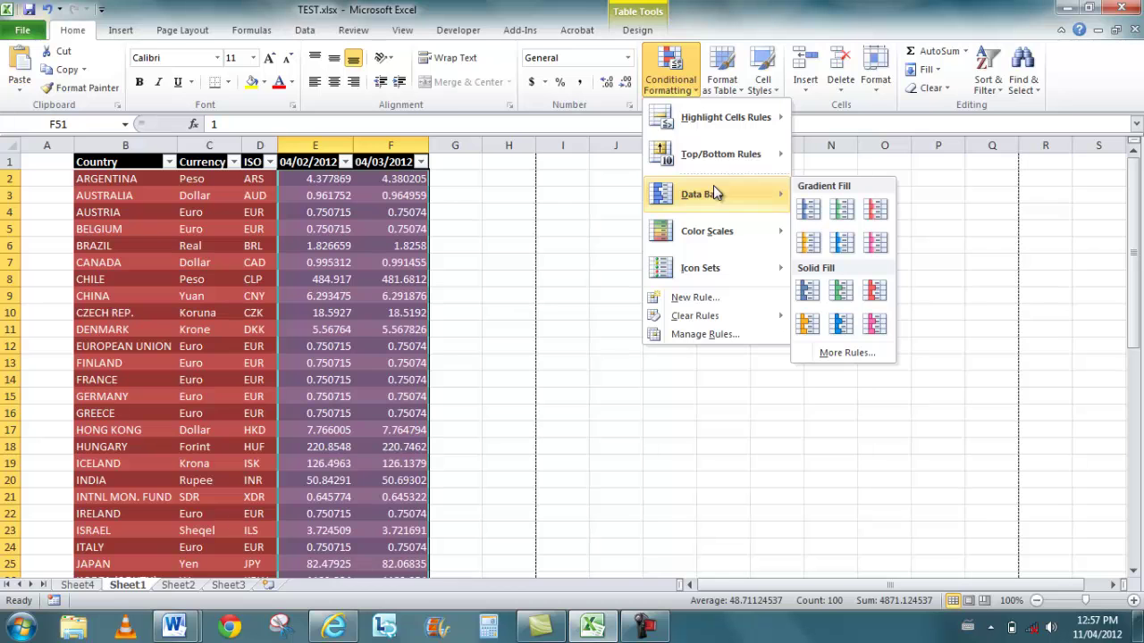
pyautogui.moveTo(719, 232)
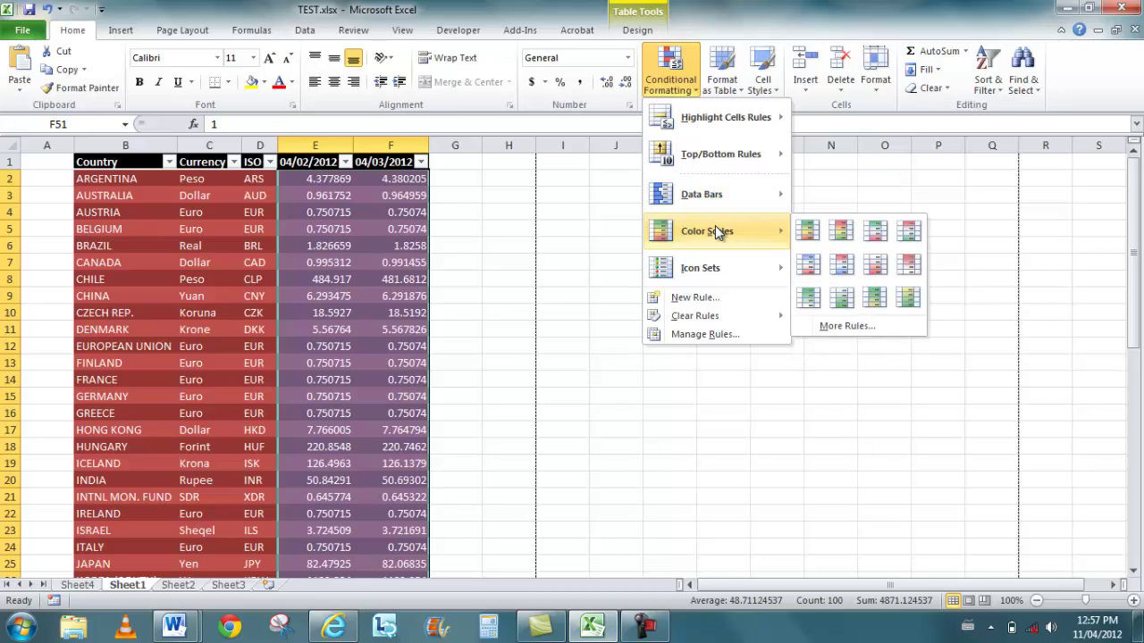
pyautogui.moveTo(729, 272)
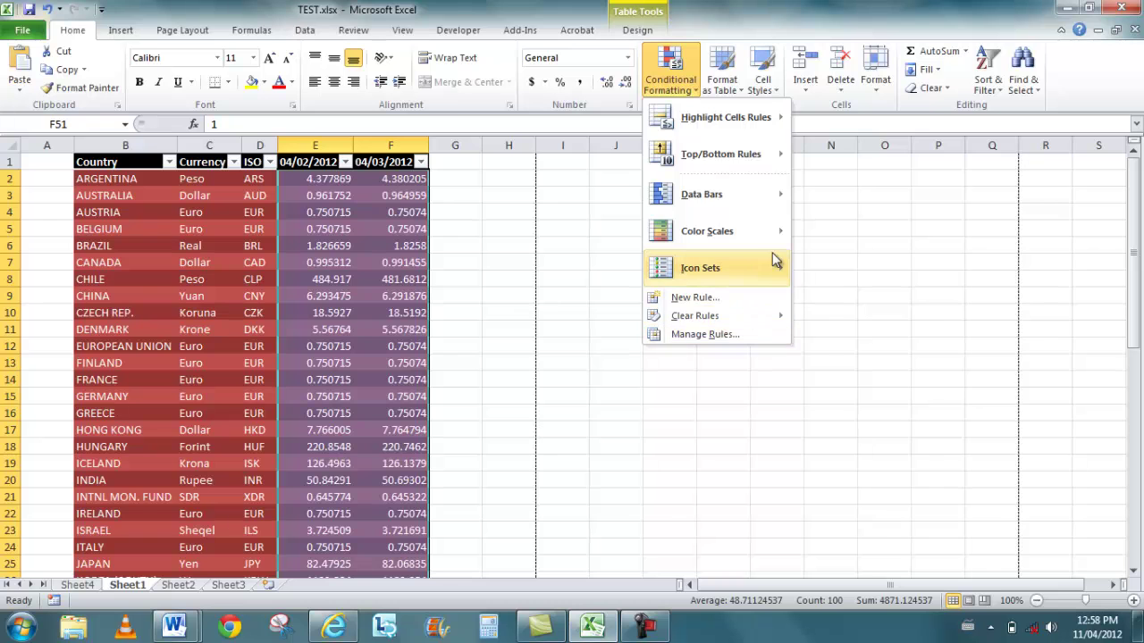
pyautogui.moveTo(772, 261)
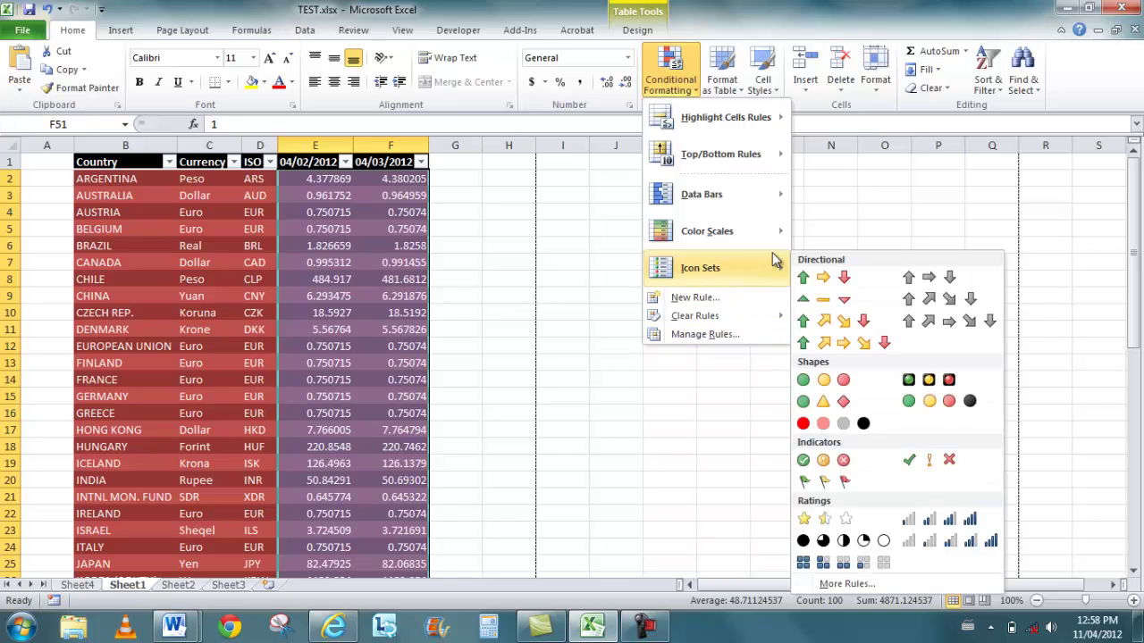
pyautogui.click(921, 384)
pyautogui.click(677, 82)
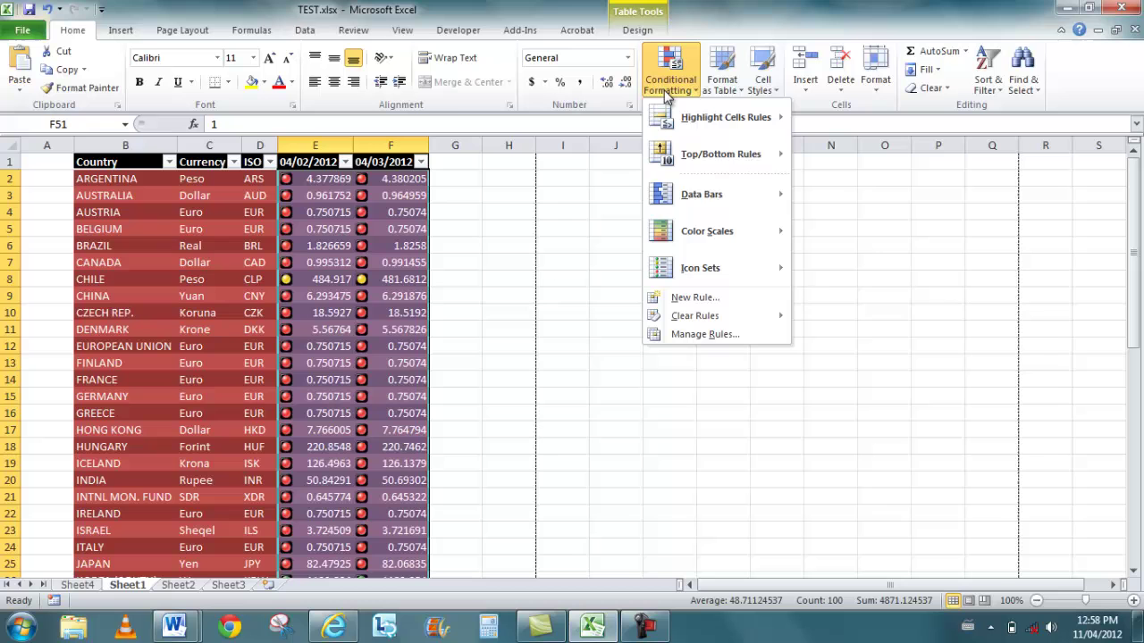
# Edit the icon-set rule so green starts at number 1 and yellow at 0.8
pyautogui.click(740, 335)
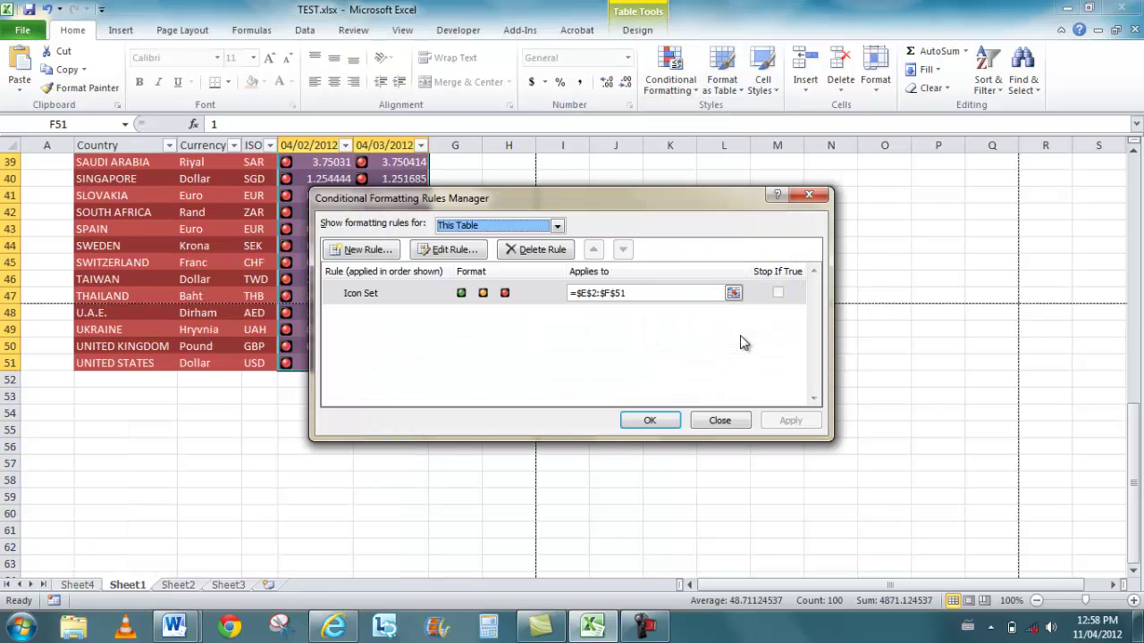
pyautogui.click(456, 250)
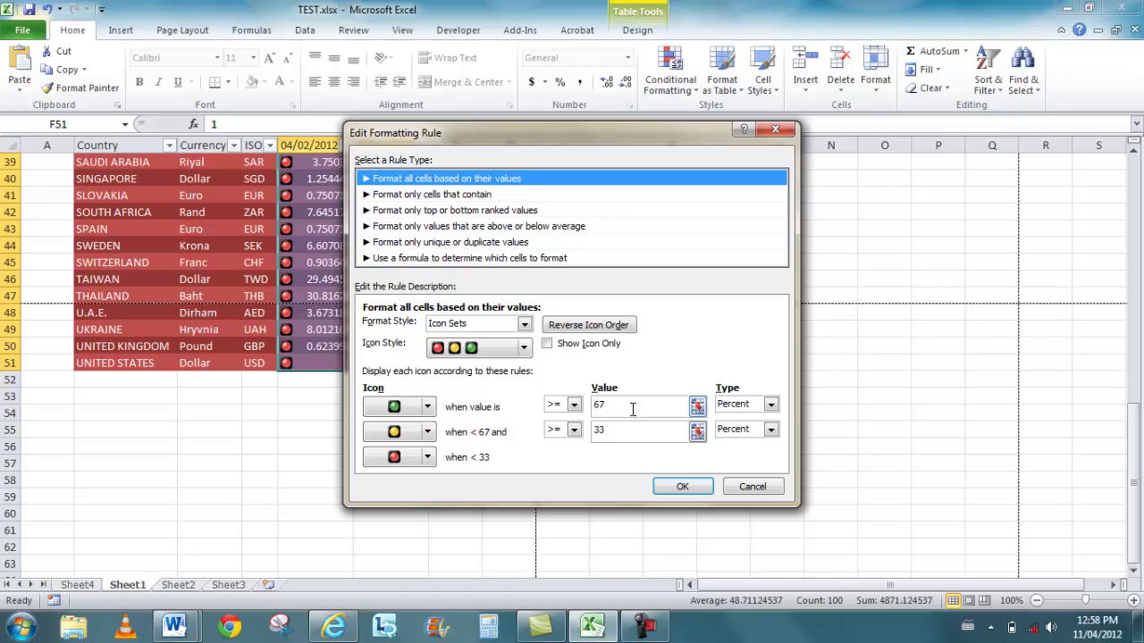
pyautogui.click(771, 404)
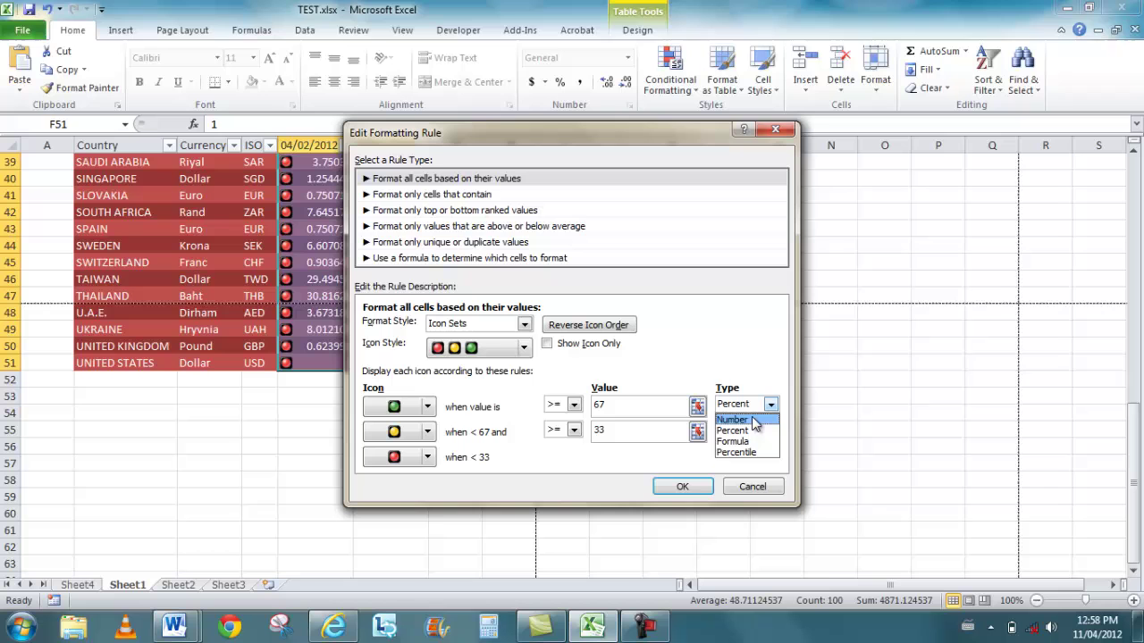
pyautogui.click(753, 420)
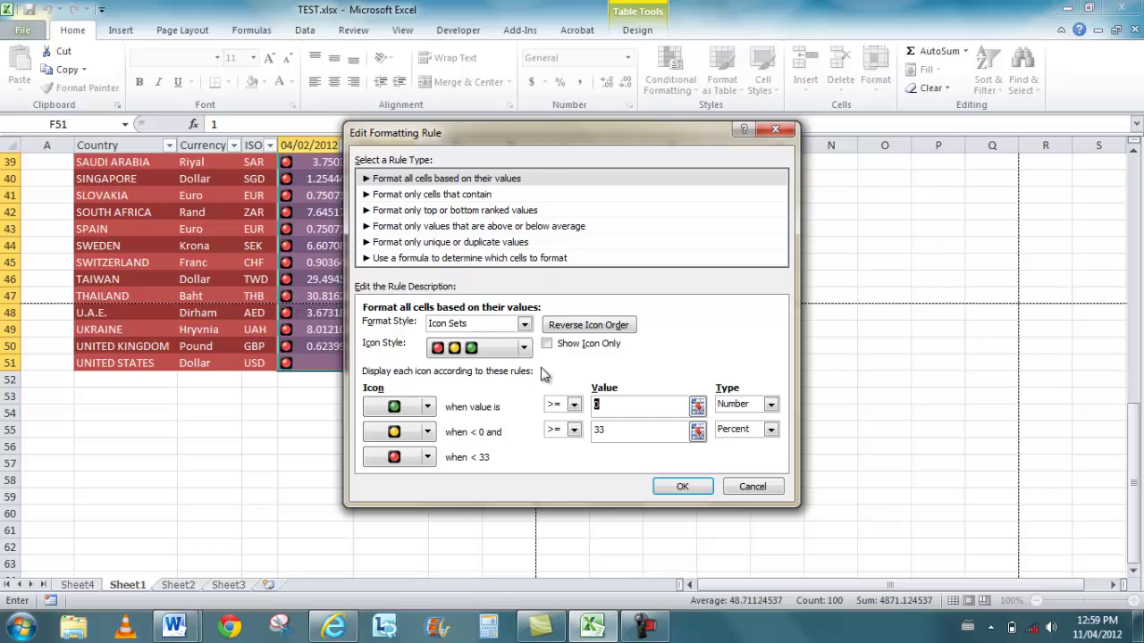
pyautogui.write('1')
pyautogui.click(619, 431)
pyautogui.write('.8')
pyautogui.click(616, 405)
pyautogui.click(679, 488)
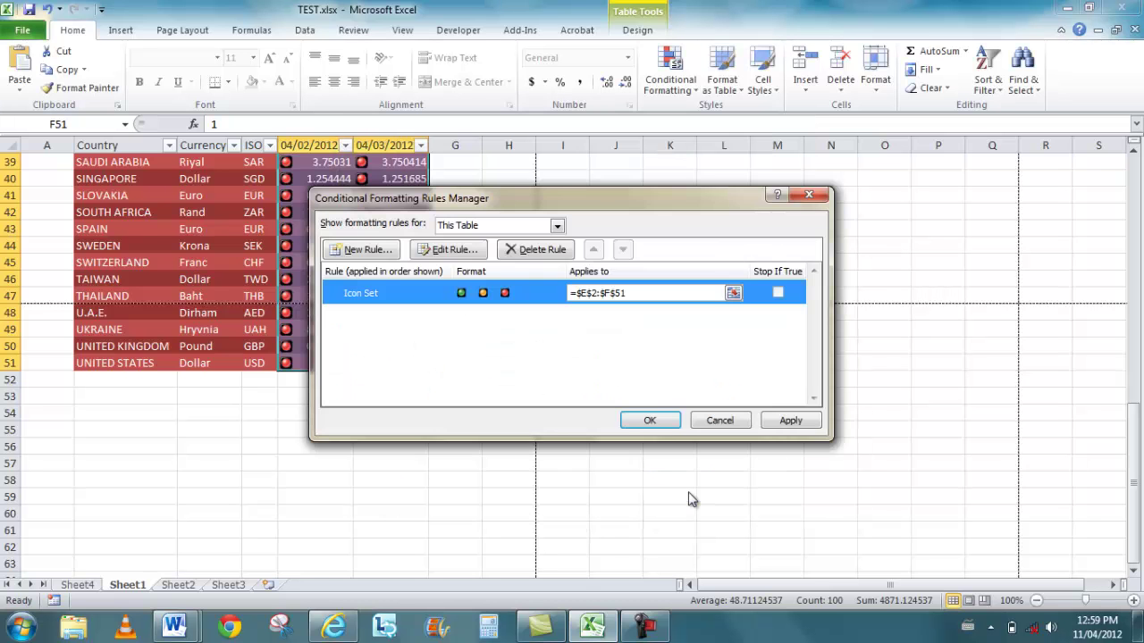
pyautogui.click(650, 420)
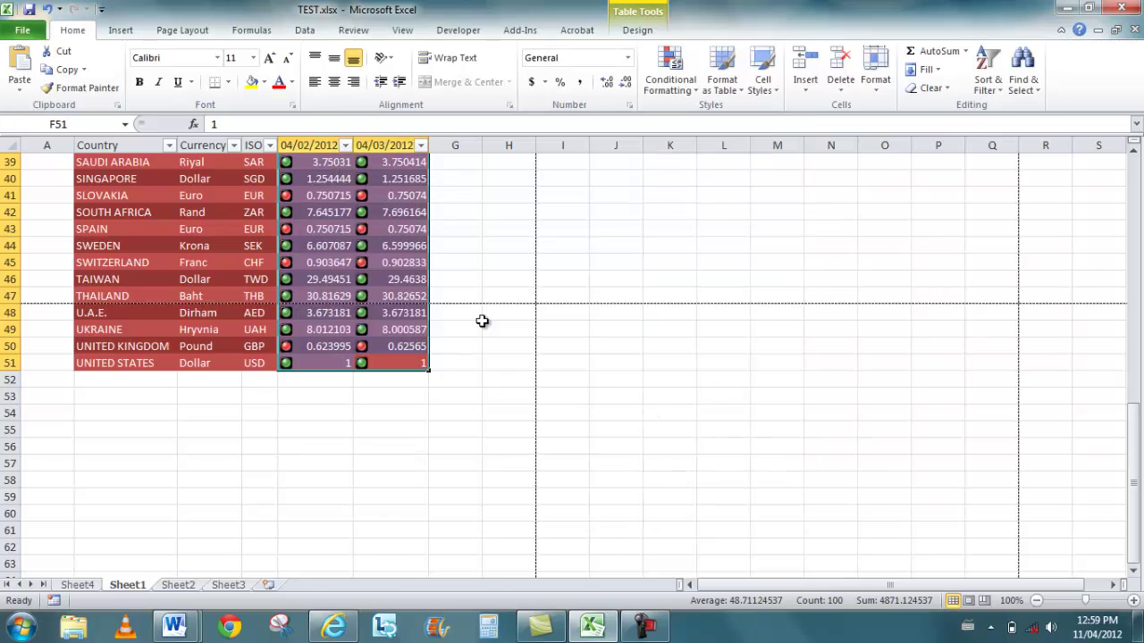
pyautogui.moveTo(1136, 427); pyautogui.dragTo(1141, 259)
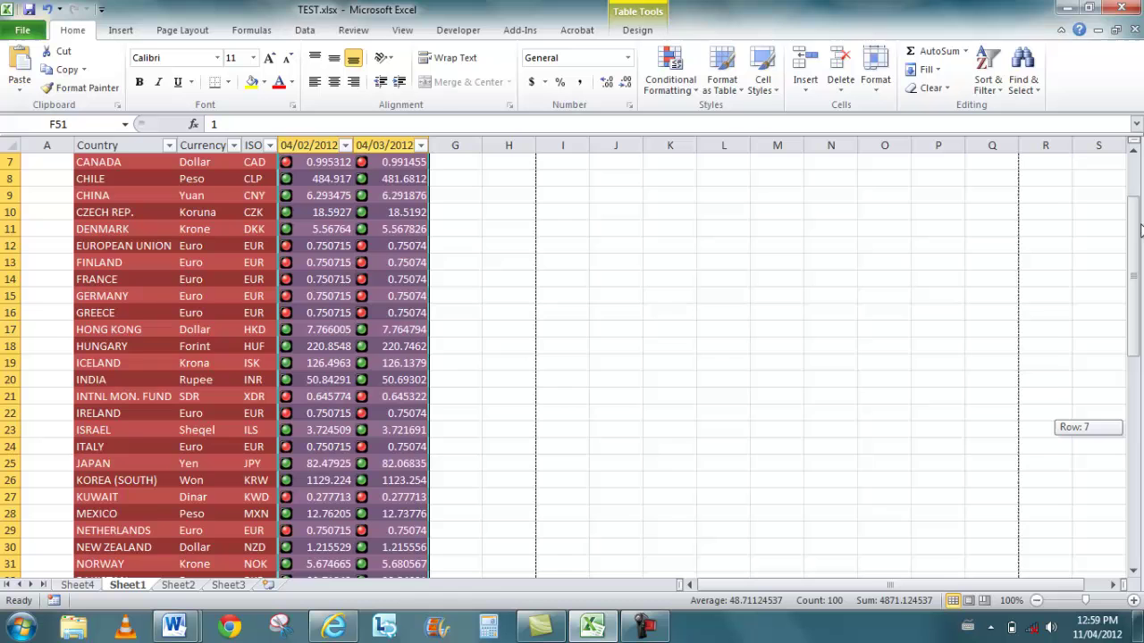
pyautogui.moveTo(1140, 230); pyautogui.dragTo(1137, 179)
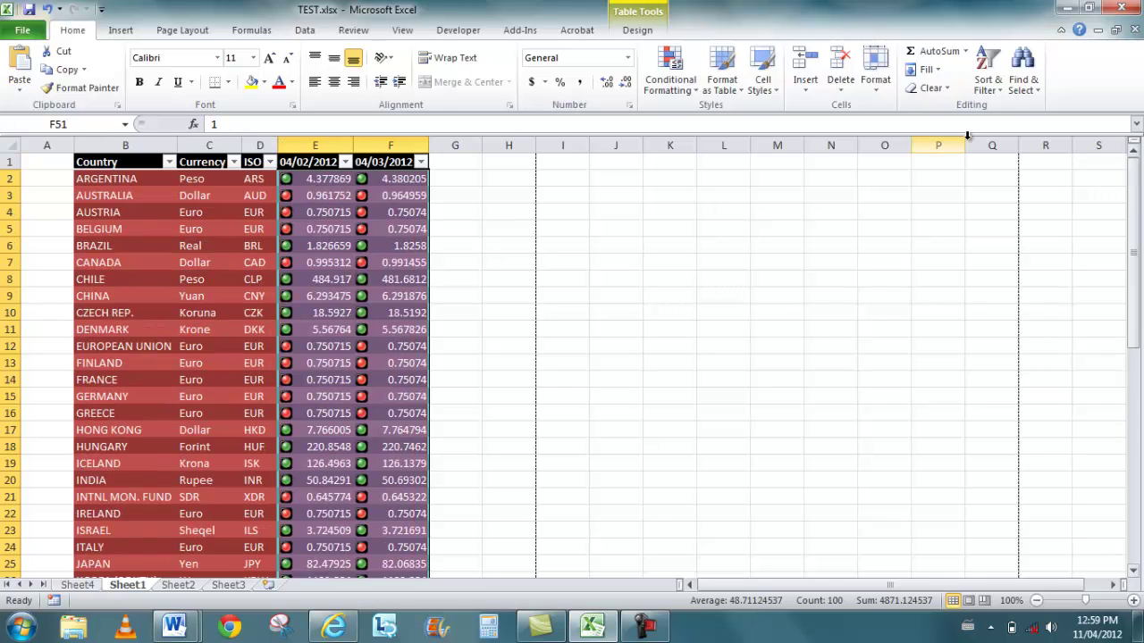
pyautogui.click(230, 195)
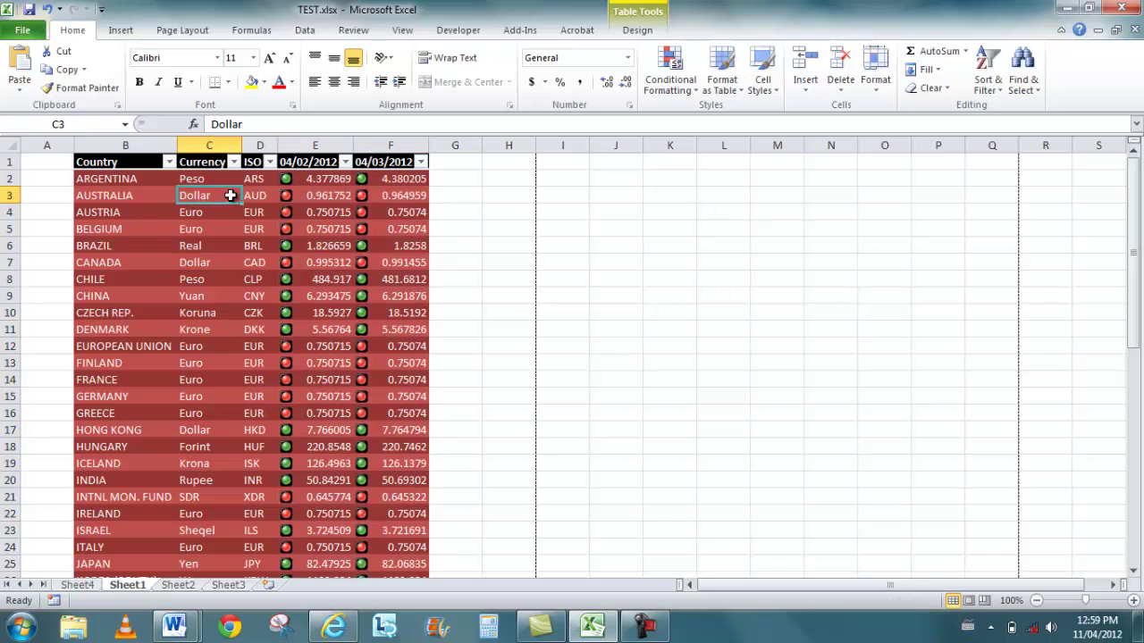
pyautogui.click(676, 96)
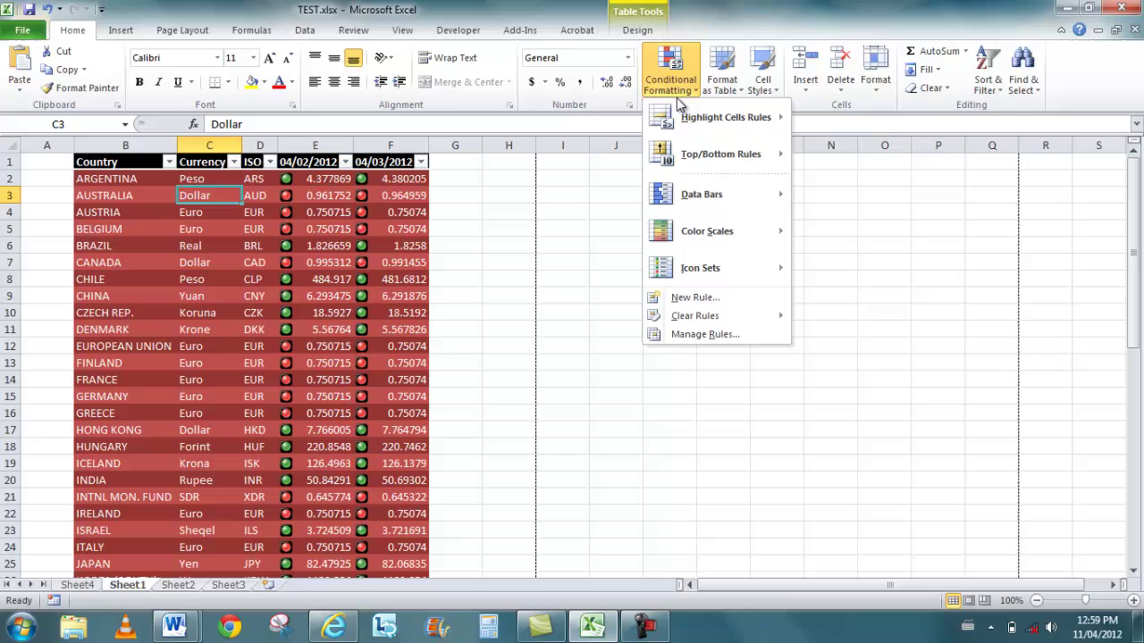
pyautogui.click(451, 182)
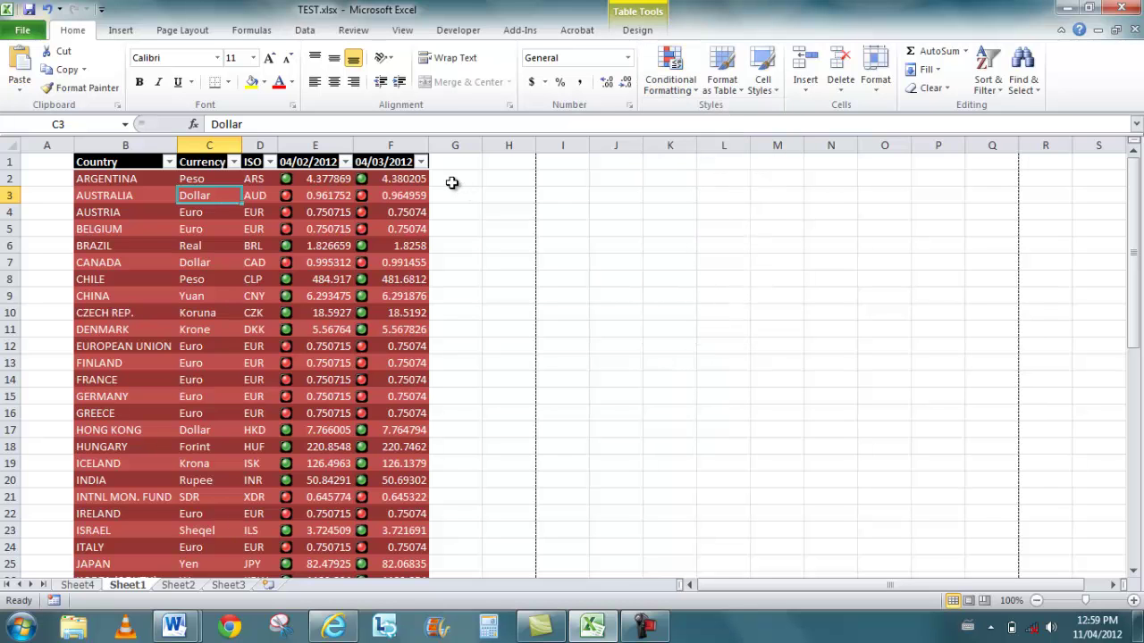
pyautogui.click(451, 182)
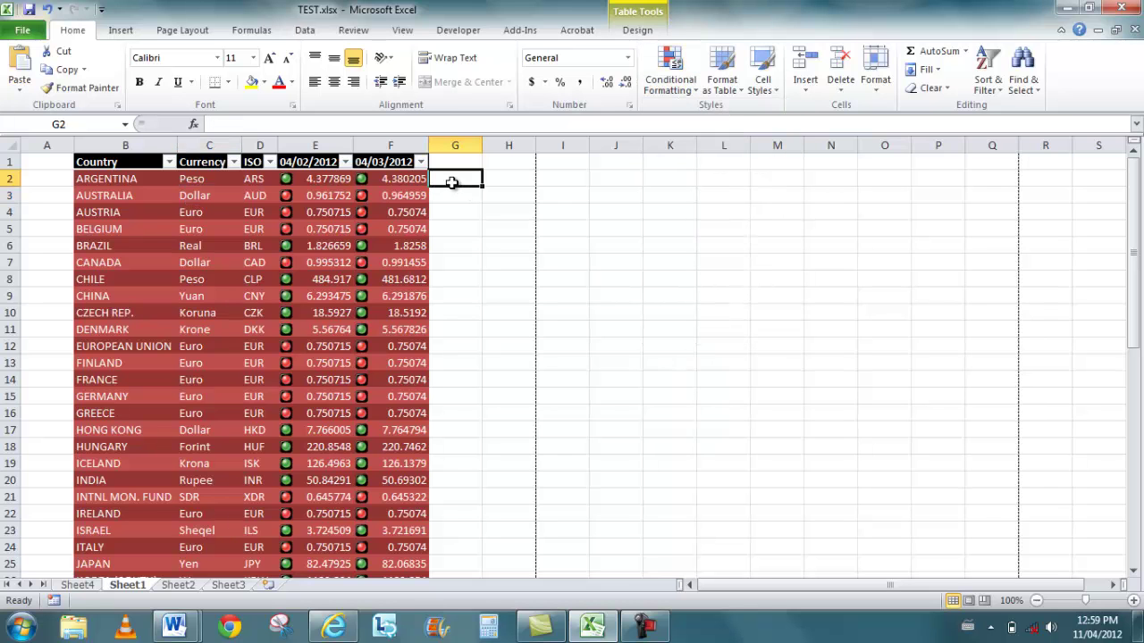
# Draw a Right Arrow shape beside the currency table
pyautogui.click(121, 33)
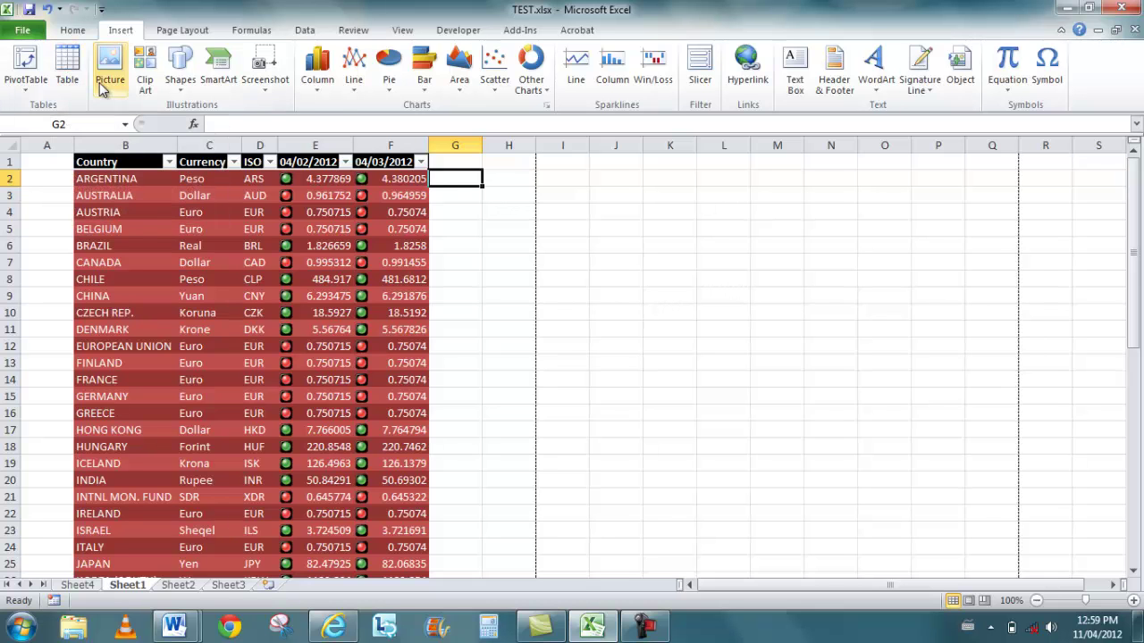
pyautogui.click(178, 82)
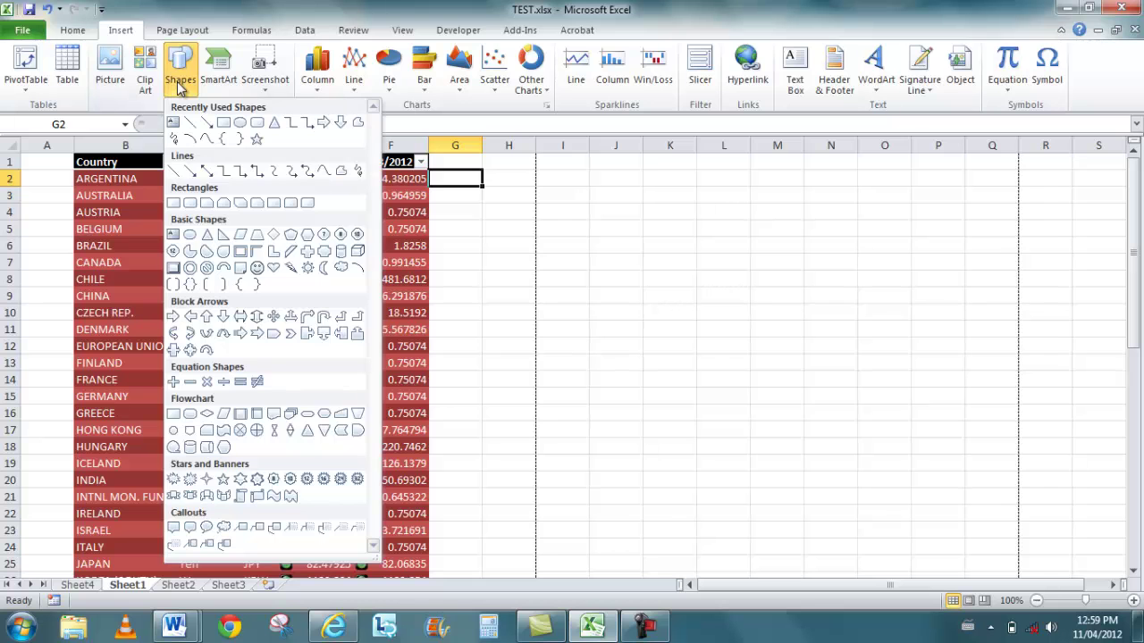
pyautogui.click(174, 317)
pyautogui.moveTo(483, 242)
pyautogui.mouseDown()
pyautogui.moveTo(623, 375)
pyautogui.moveTo(669, 391)
pyautogui.moveTo(656, 361)
pyautogui.mouseUp()
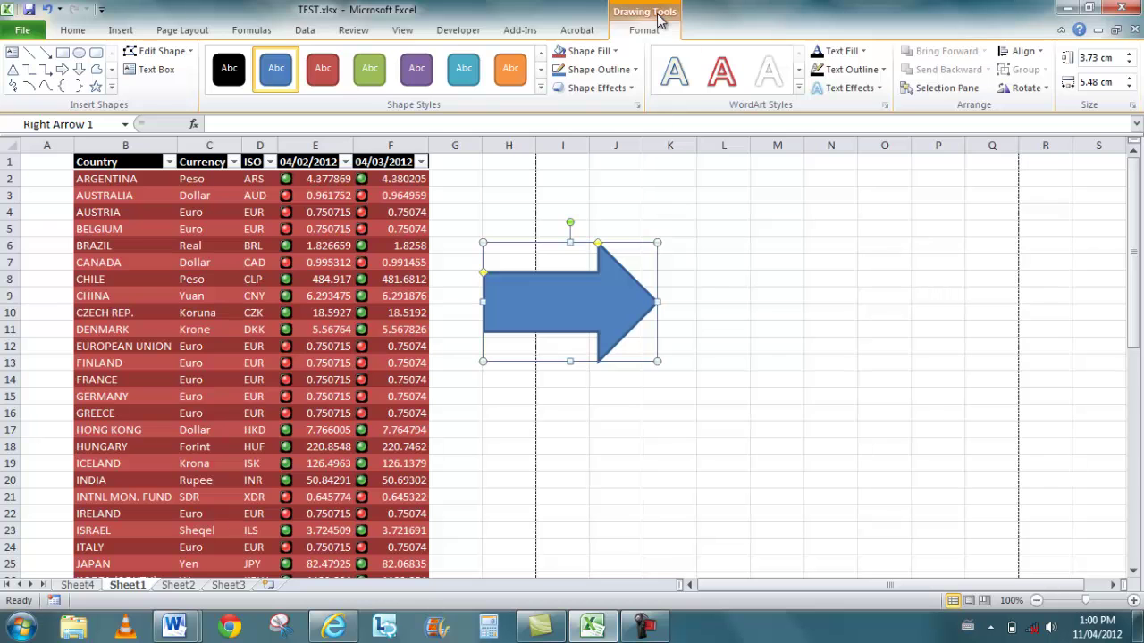
# Give the arrow a glossy blue shape style and a reflection effect
pyautogui.click(541, 86)
pyautogui.click(272, 301)
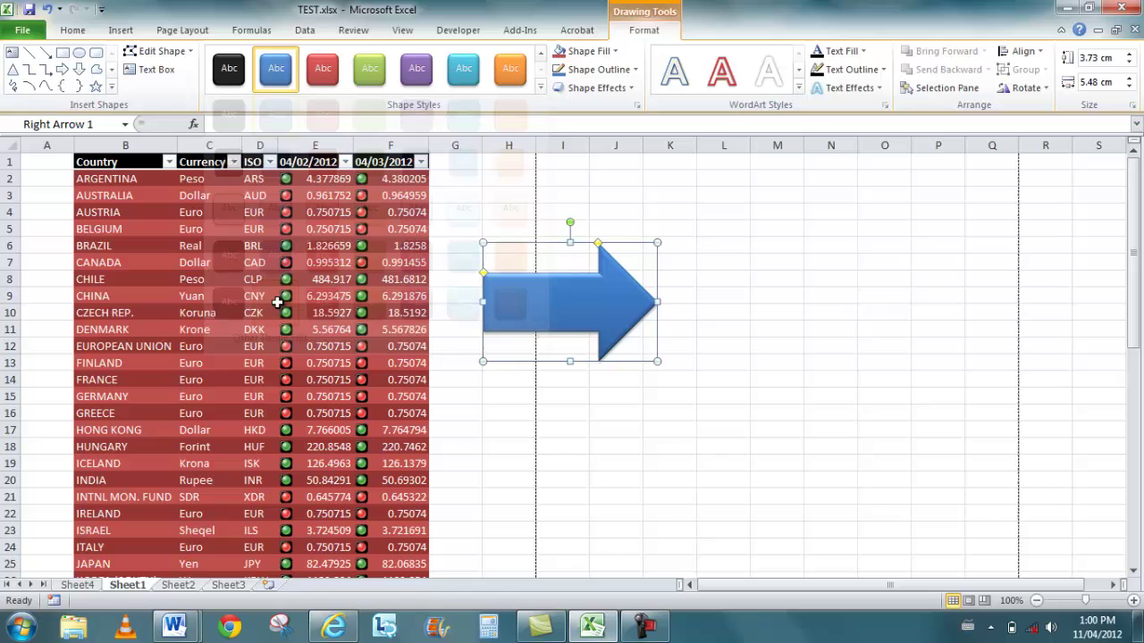
pyautogui.click(622, 87)
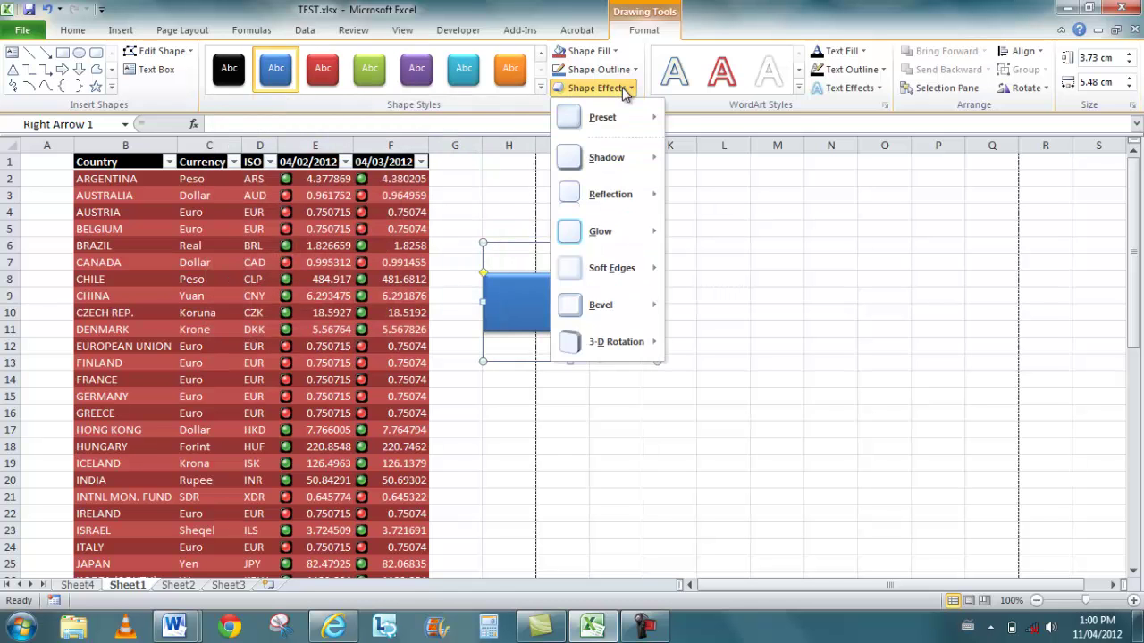
pyautogui.moveTo(616, 194)
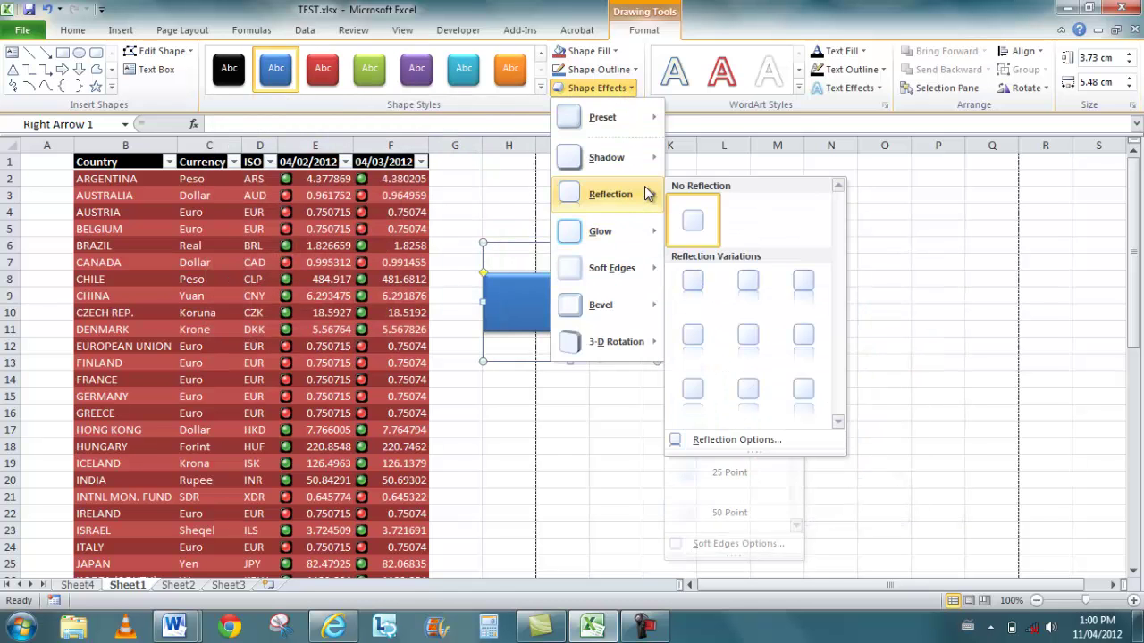
pyautogui.click(757, 389)
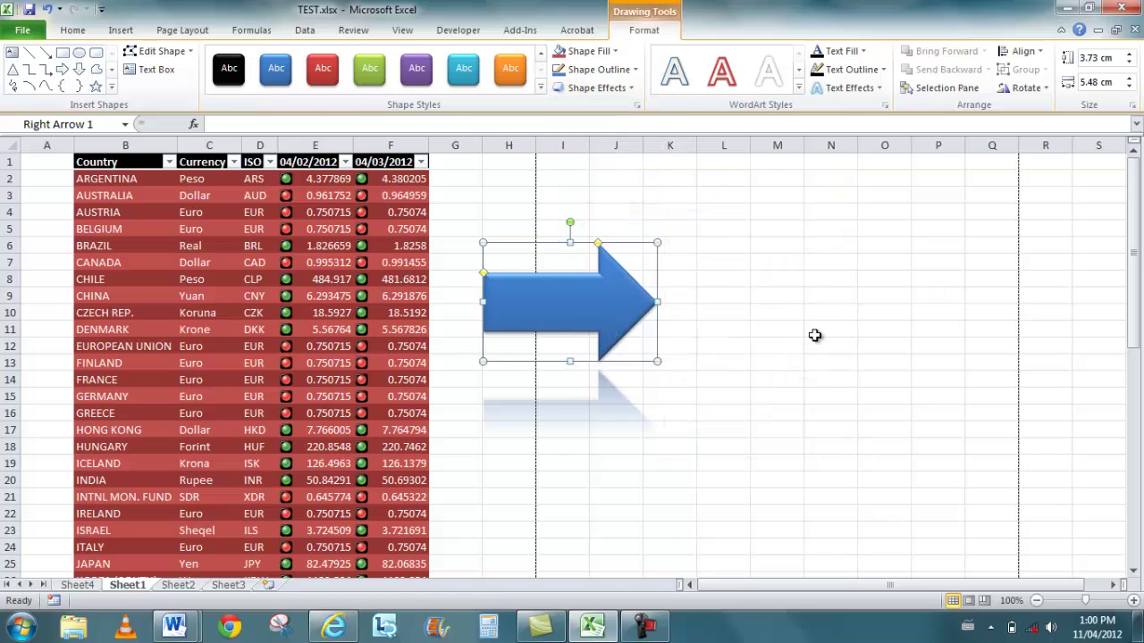
pyautogui.click(814, 335)
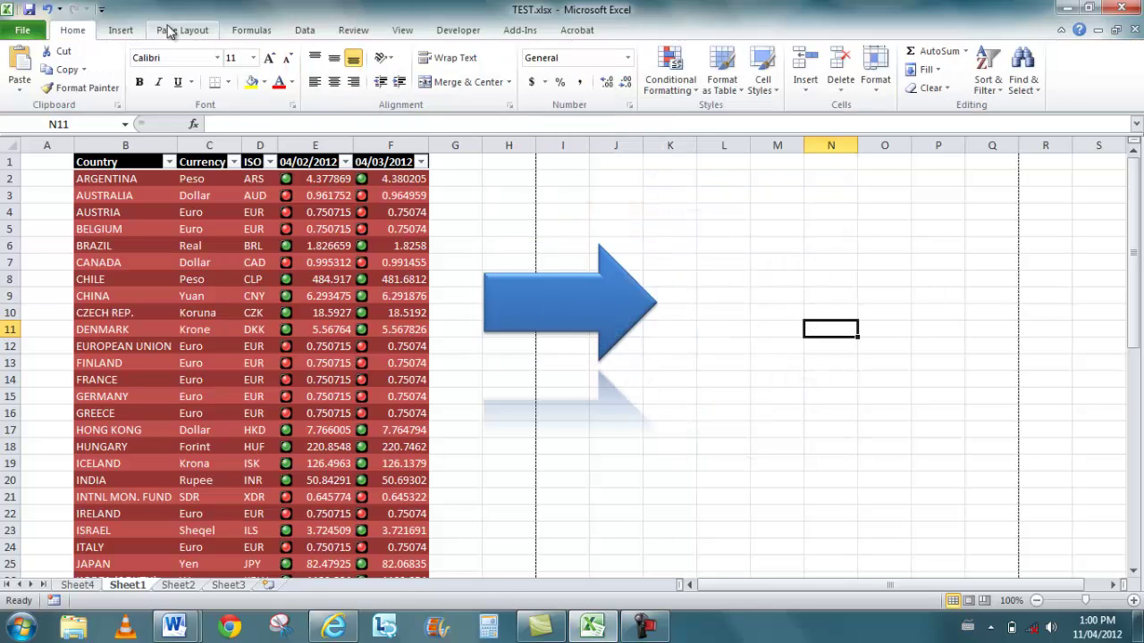
# Insert a Basic Cycle SmartArt diagram and move it to the right of the arrow
pyautogui.click(121, 30)
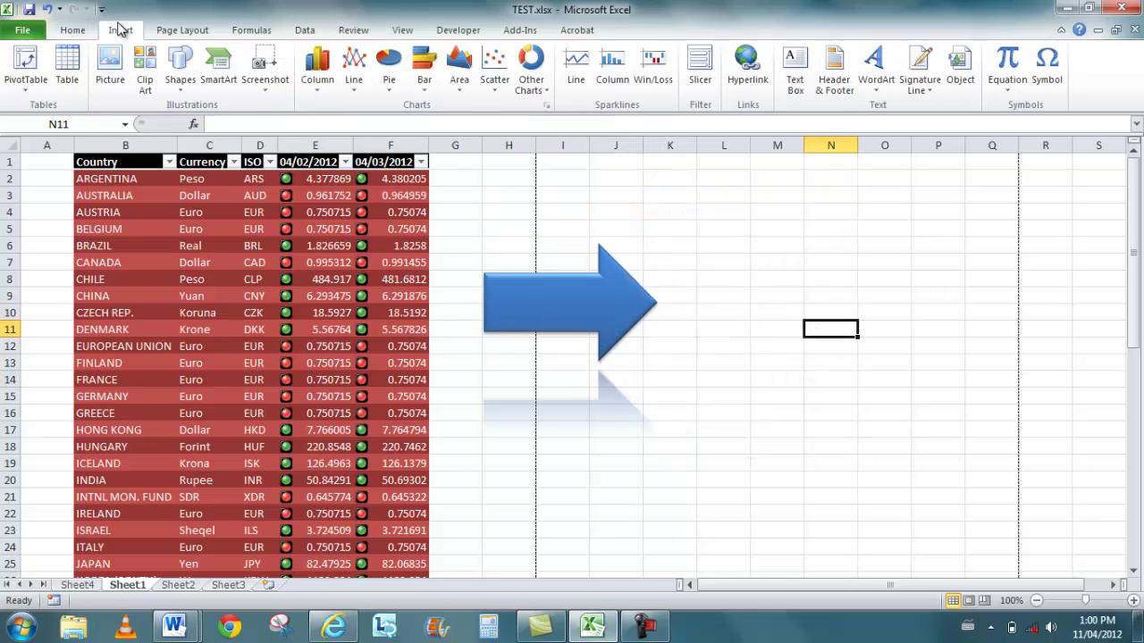
pyautogui.click(219, 72)
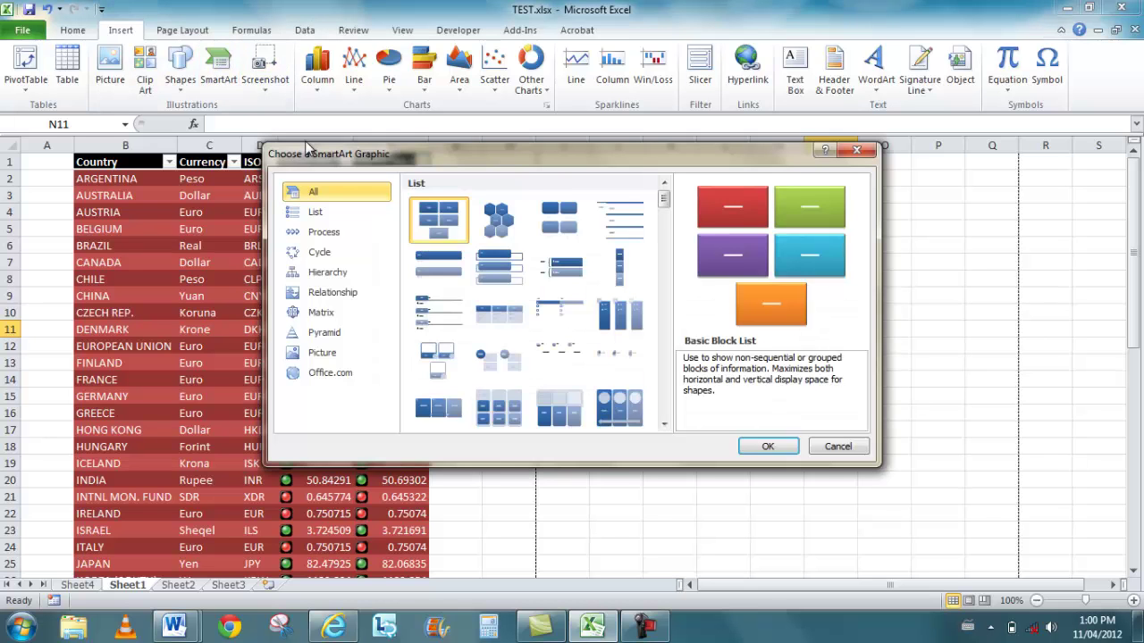
pyautogui.click(503, 224)
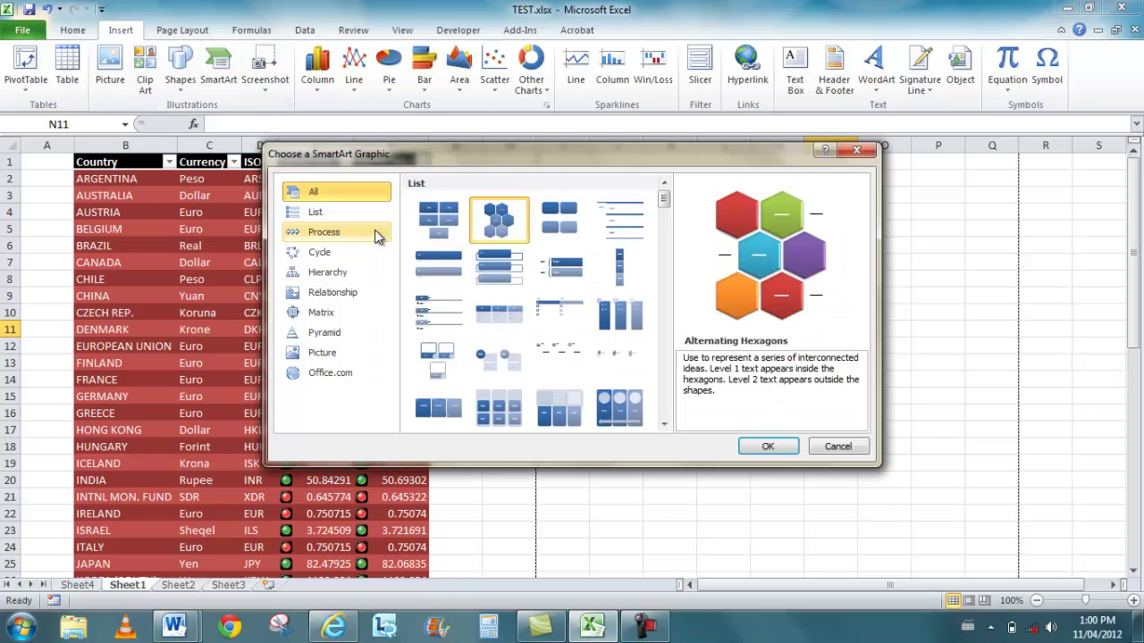
pyautogui.click(327, 251)
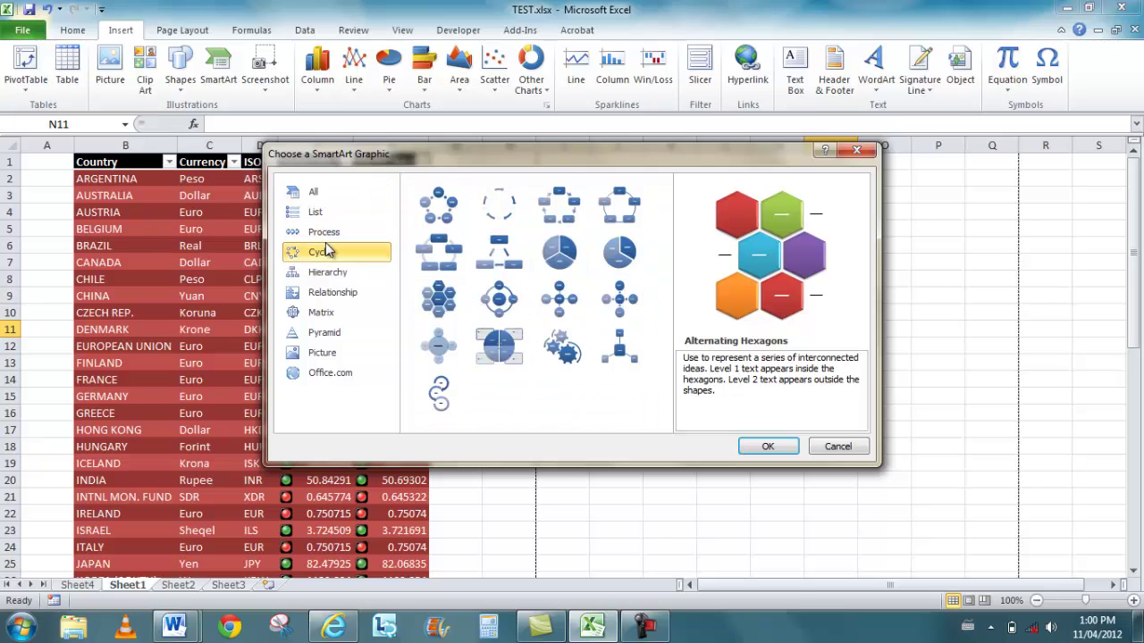
pyautogui.click(444, 210)
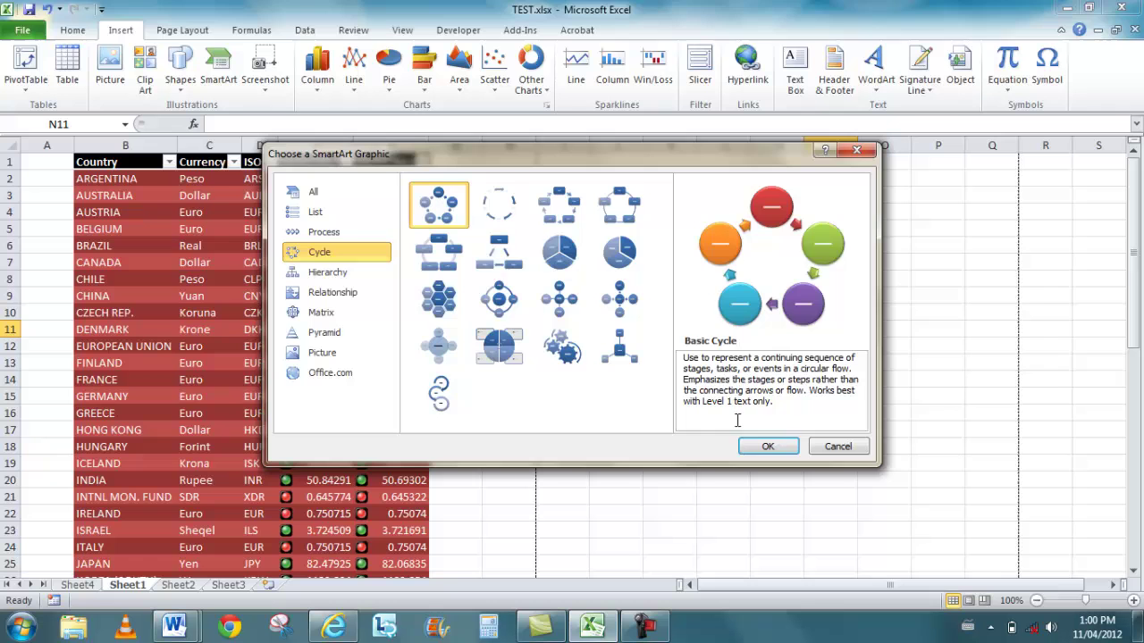
pyautogui.click(770, 446)
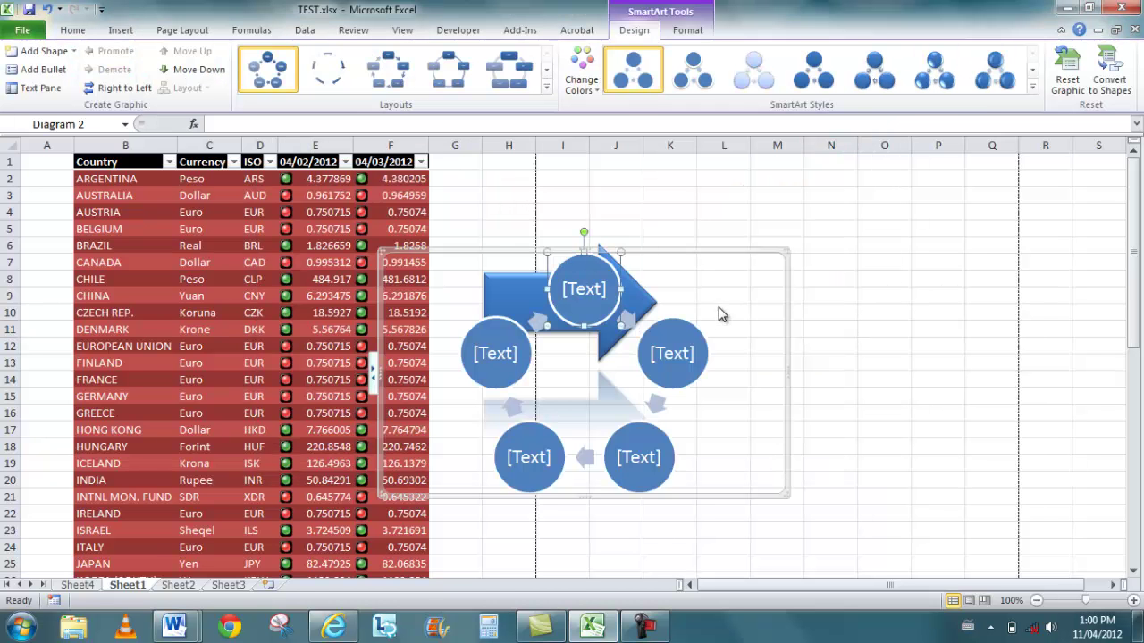
pyautogui.click(707, 251)
pyautogui.moveTo(707, 251); pyautogui.dragTo(1081, 243)
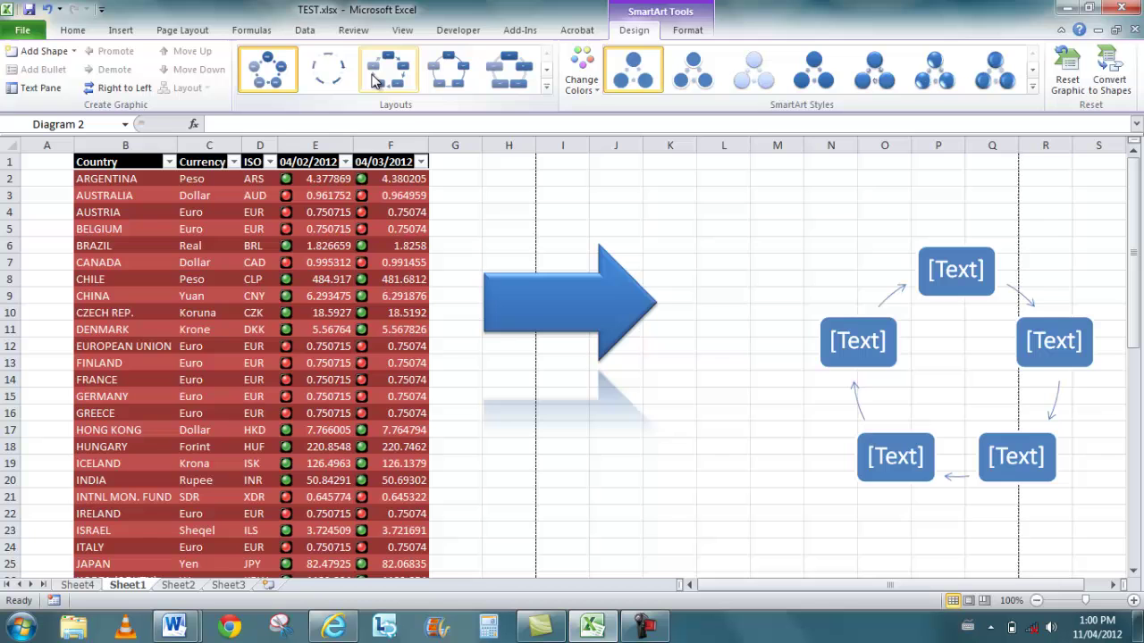
# Recolour the cycle diagram as Colorful and apply a pastel SmartArt style
pyautogui.click(578, 85)
pyautogui.click(608, 211)
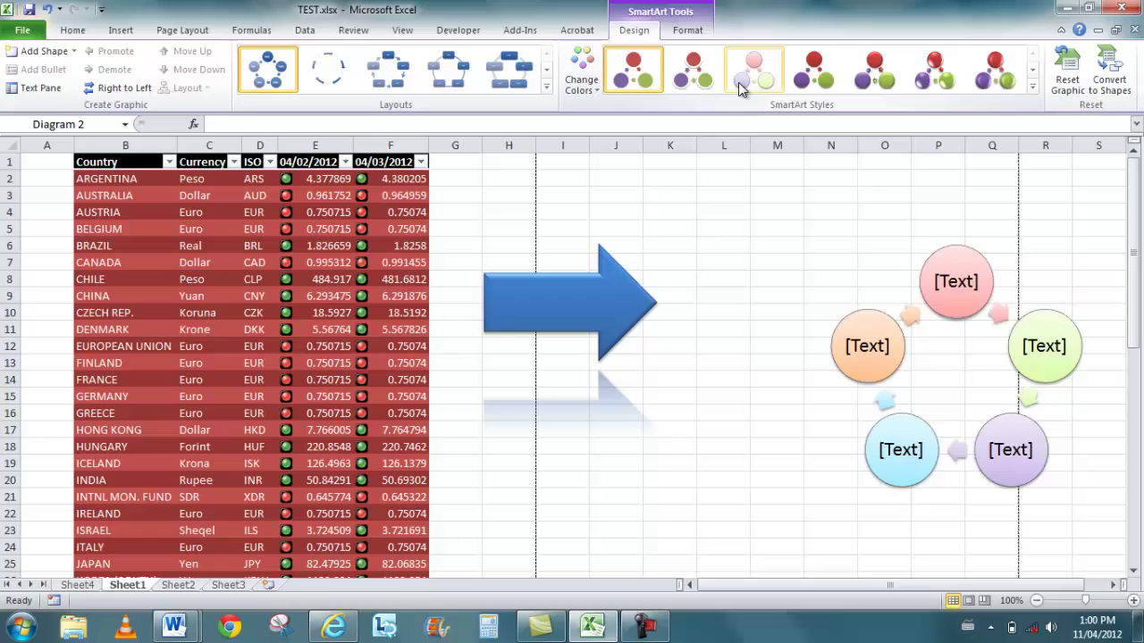
pyautogui.click(775, 81)
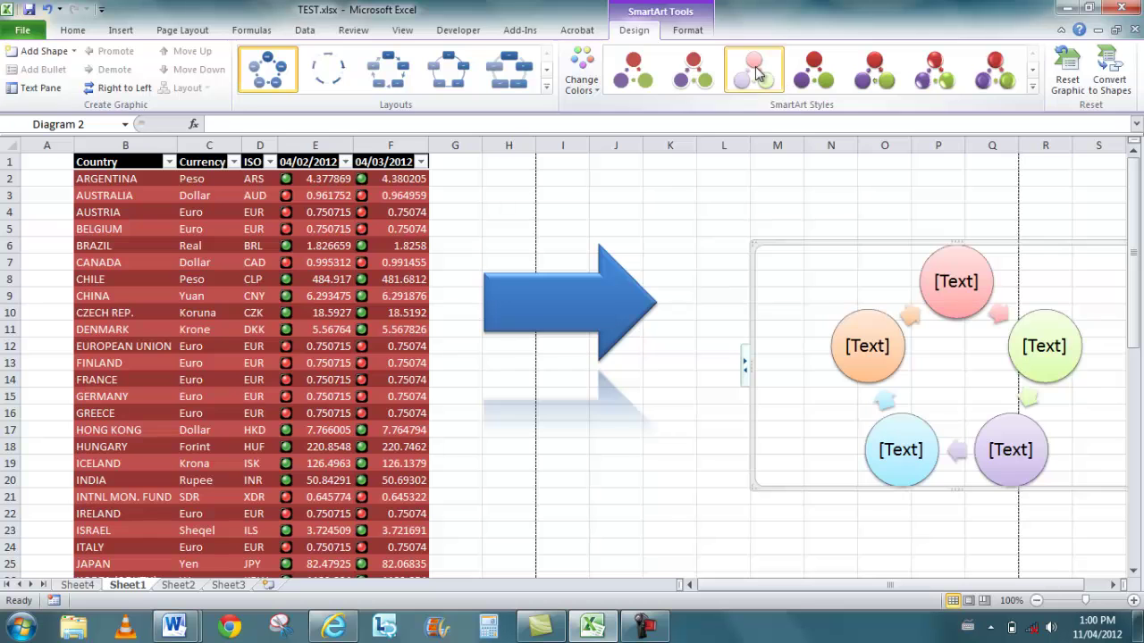
# Restyle the diagram's left circle with Intense Effect Orange
pyautogui.click(676, 36)
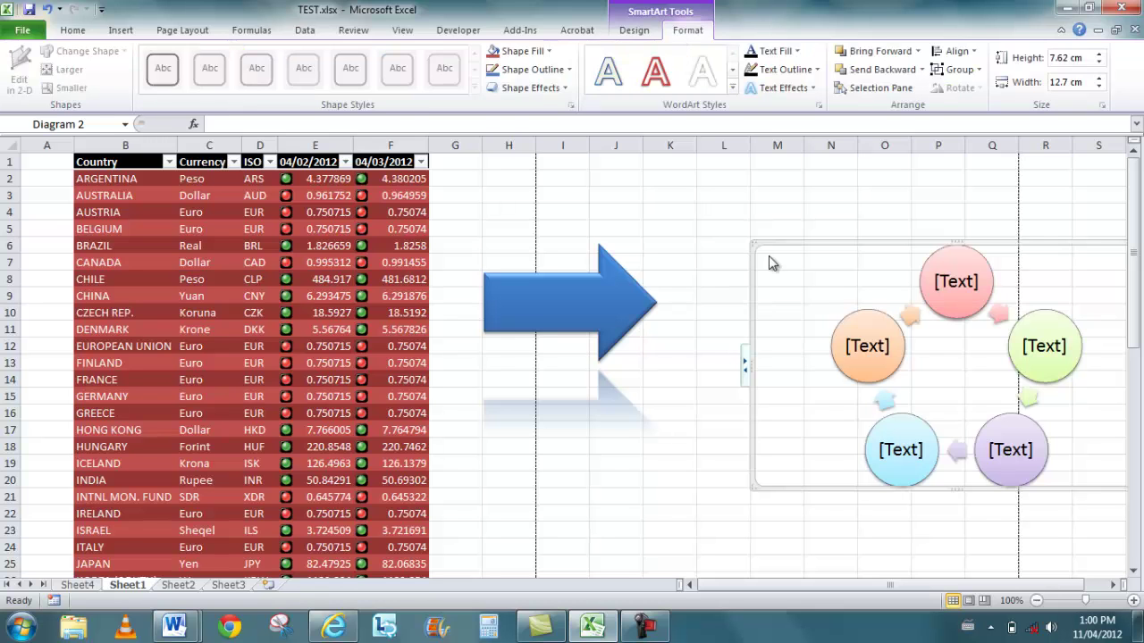
pyautogui.click(849, 324)
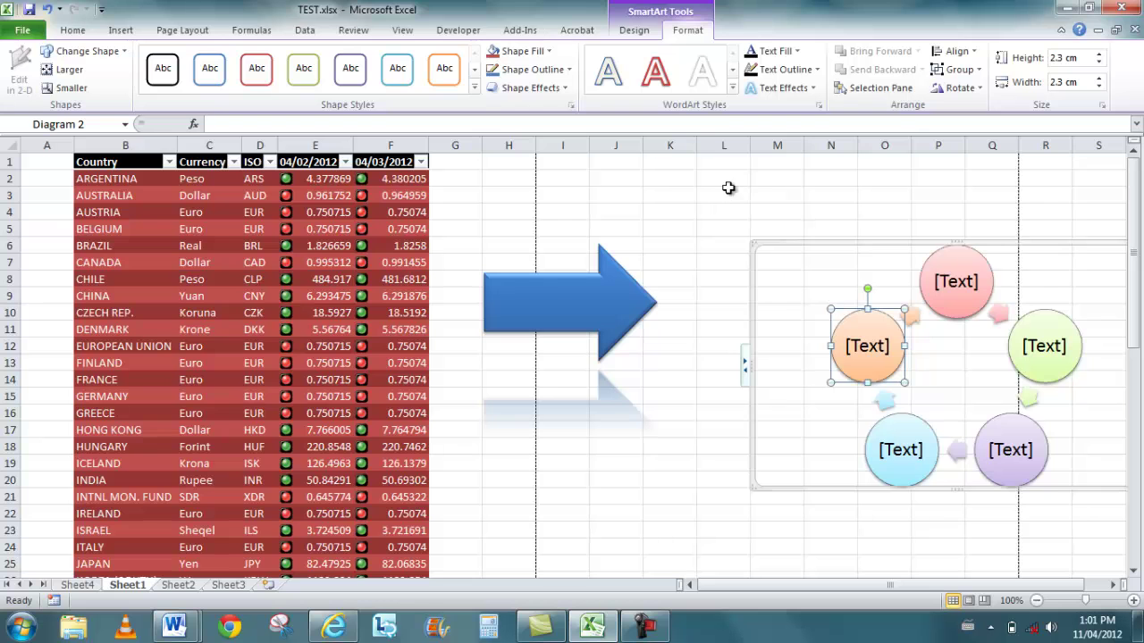
pyautogui.click(475, 87)
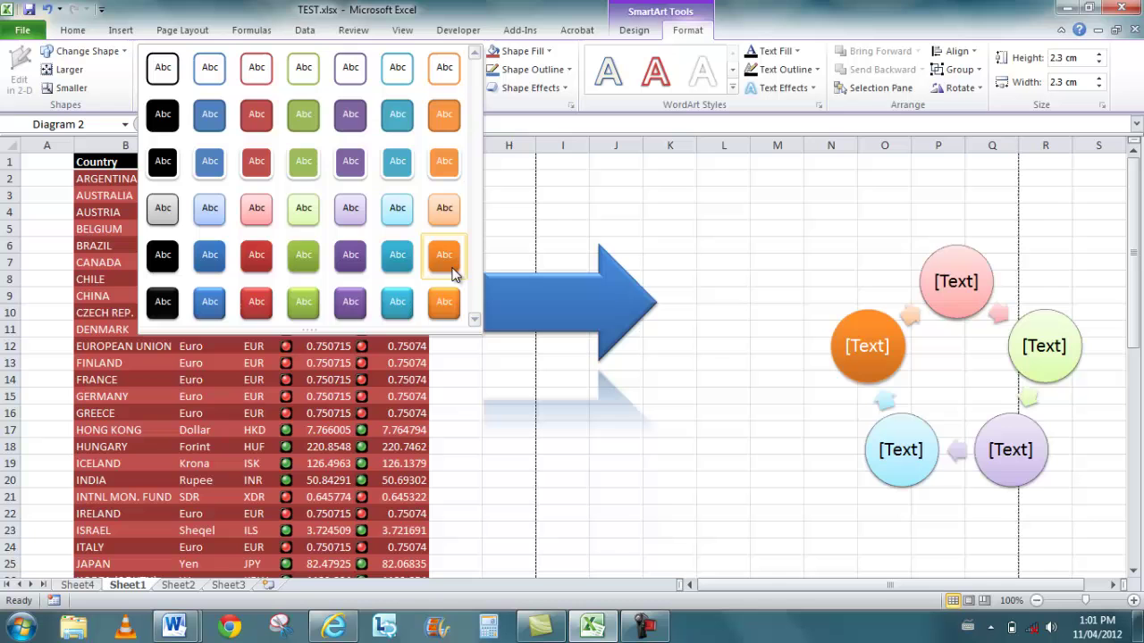
pyautogui.click(459, 320)
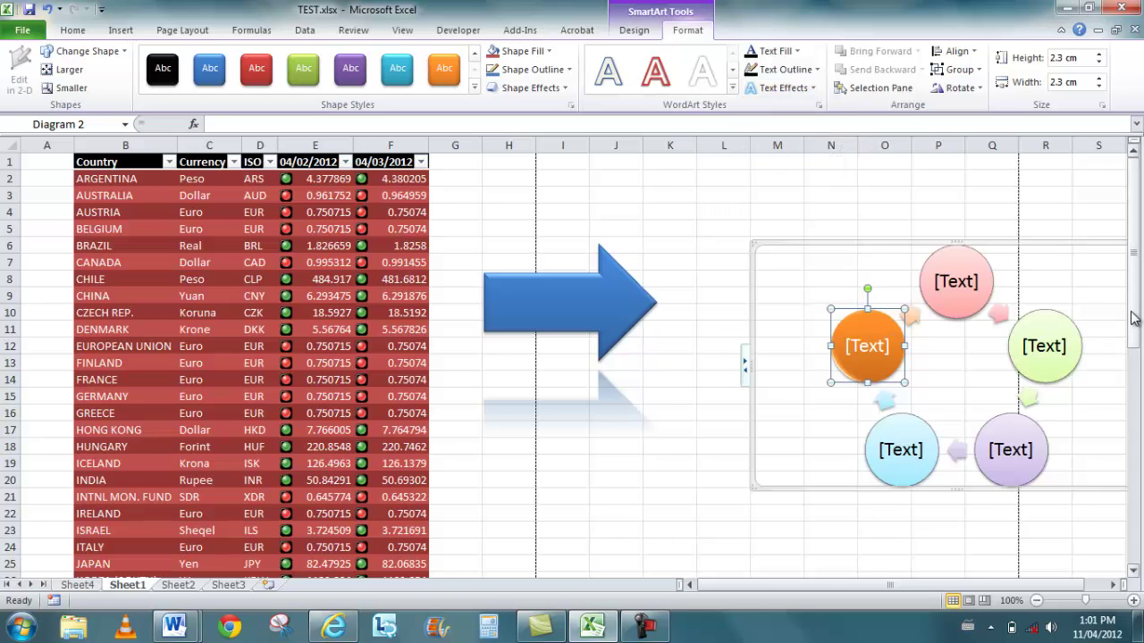
# Enter =SUM(F1:F51) in cell F52 below the table, which displays as 26/08/1906
pyautogui.moveTo(1136, 326); pyautogui.dragTo(1137, 394)
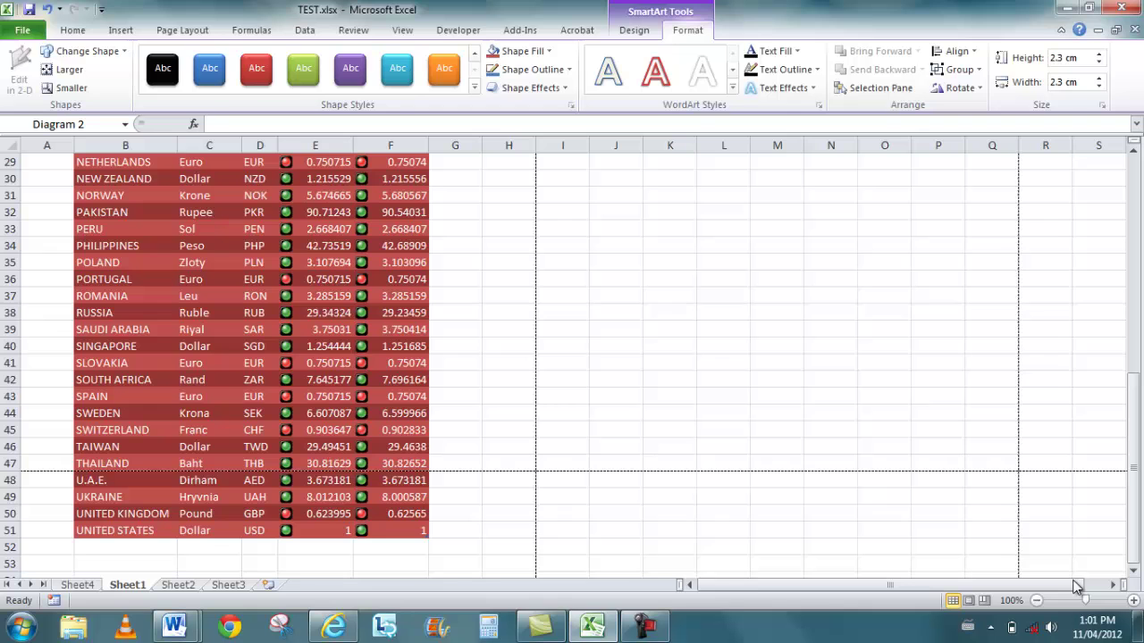
pyautogui.click(375, 551)
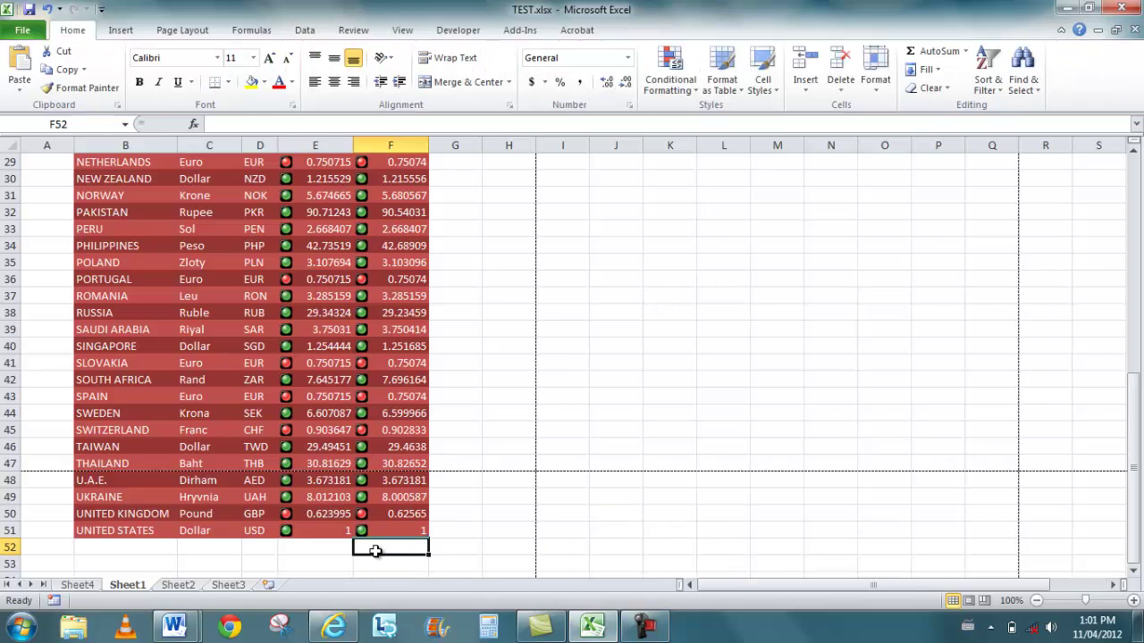
pyautogui.write('=sum')
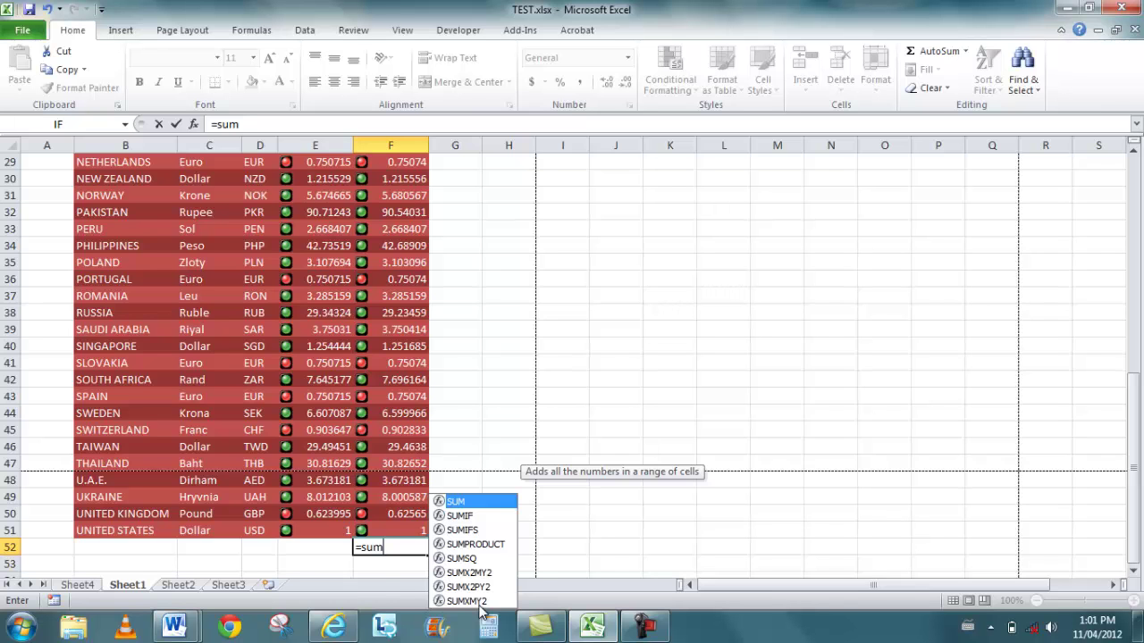
pyautogui.write('(')
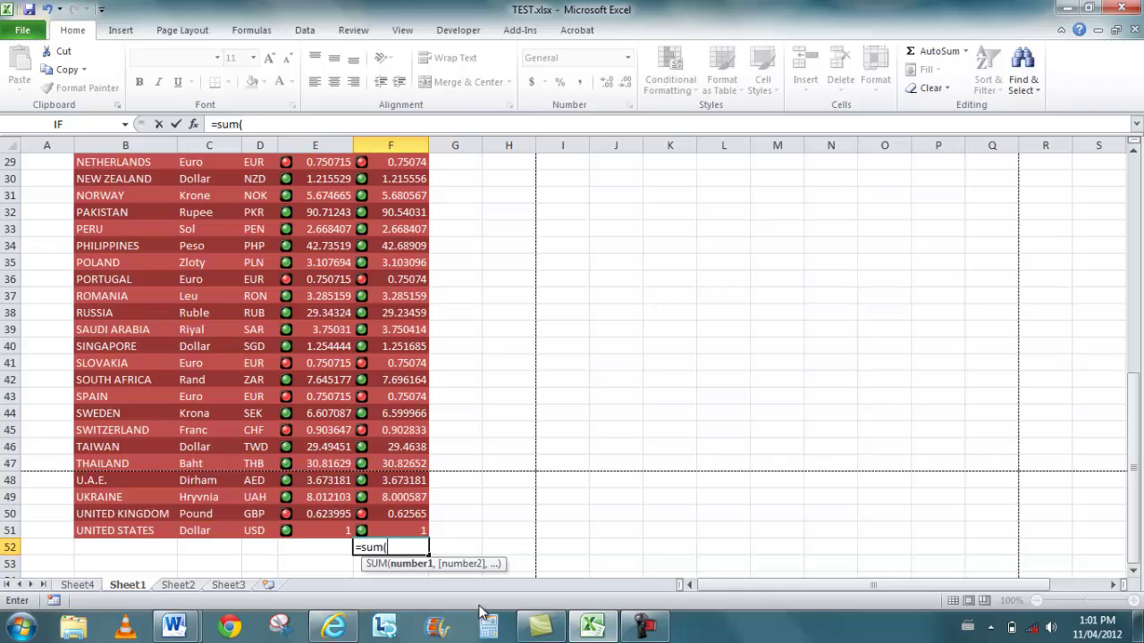
pyautogui.write('F')
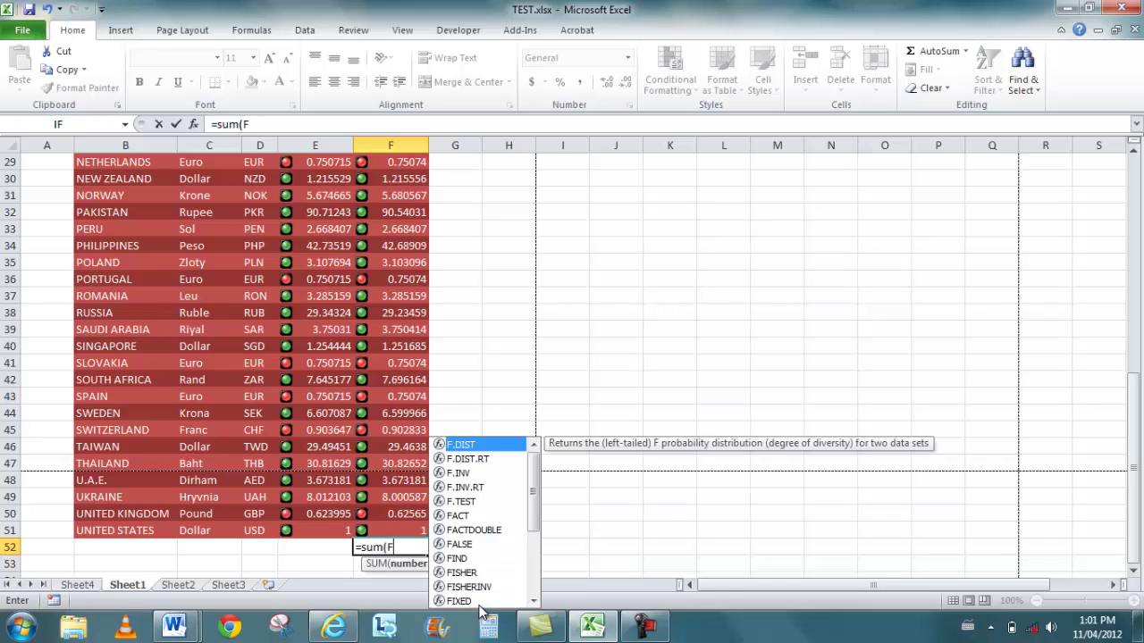
pyautogui.write('1:')
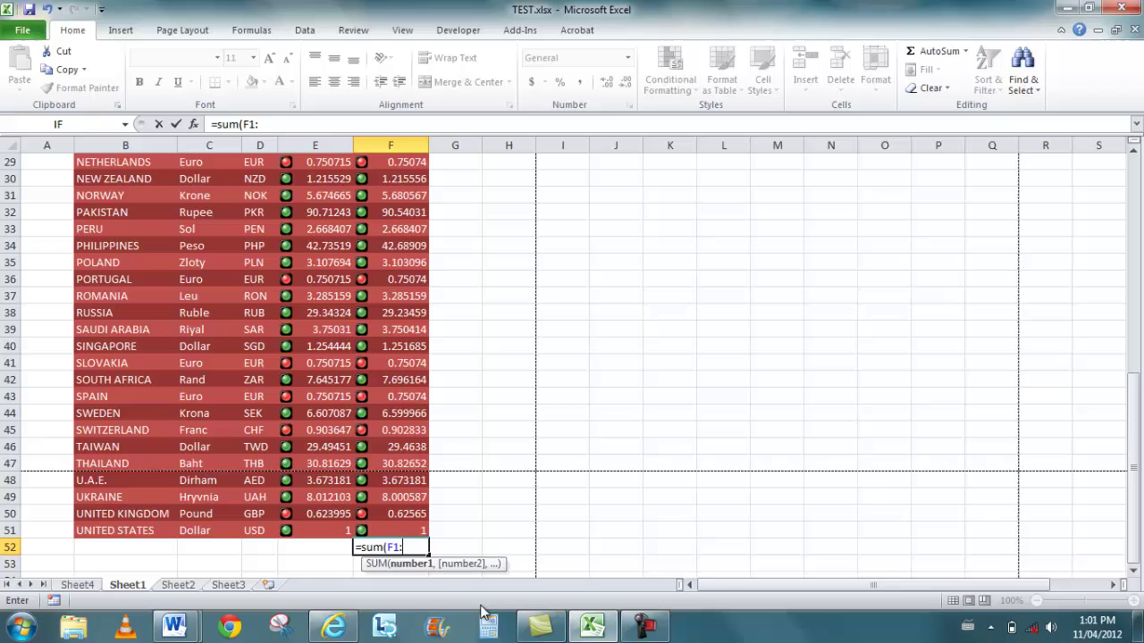
pyautogui.write('F')
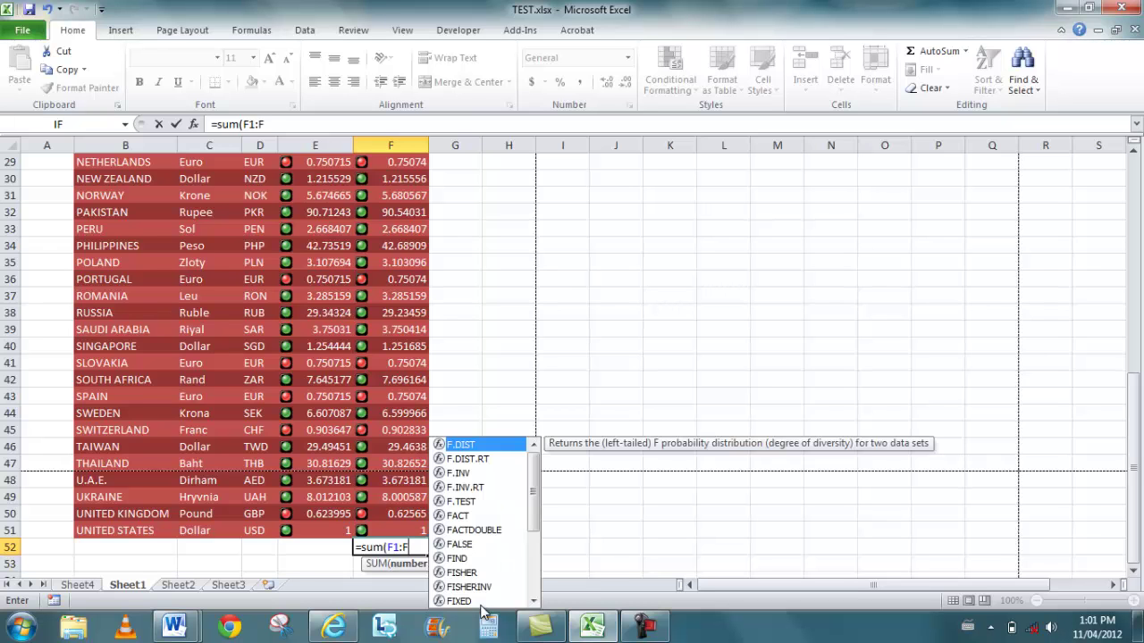
pyautogui.write('51')
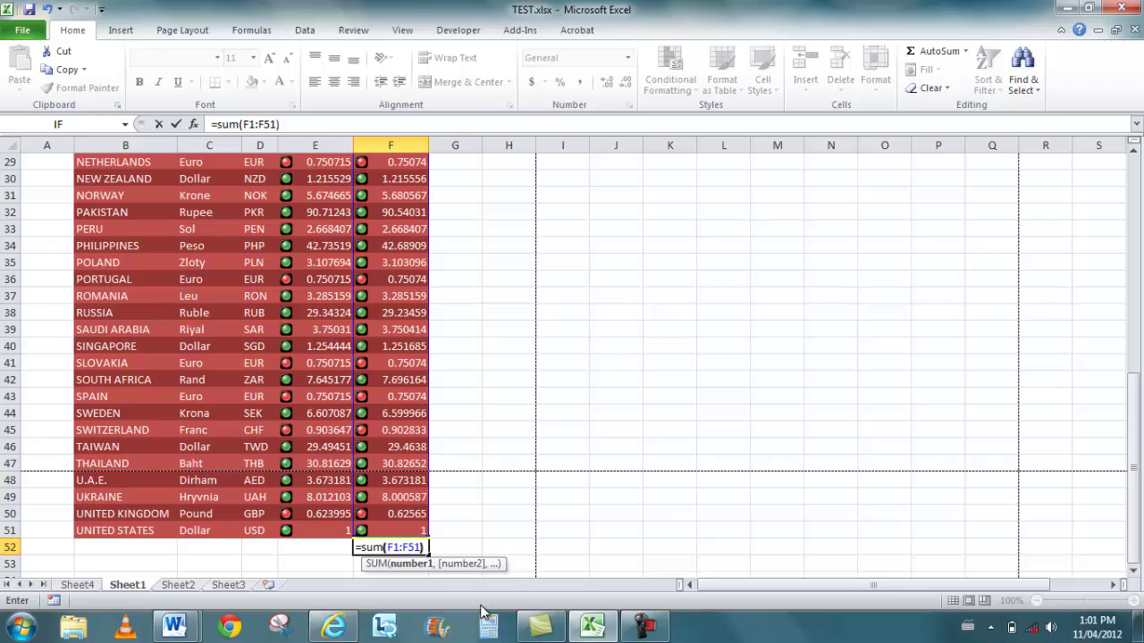
pyautogui.write(')')
pyautogui.press('Return')
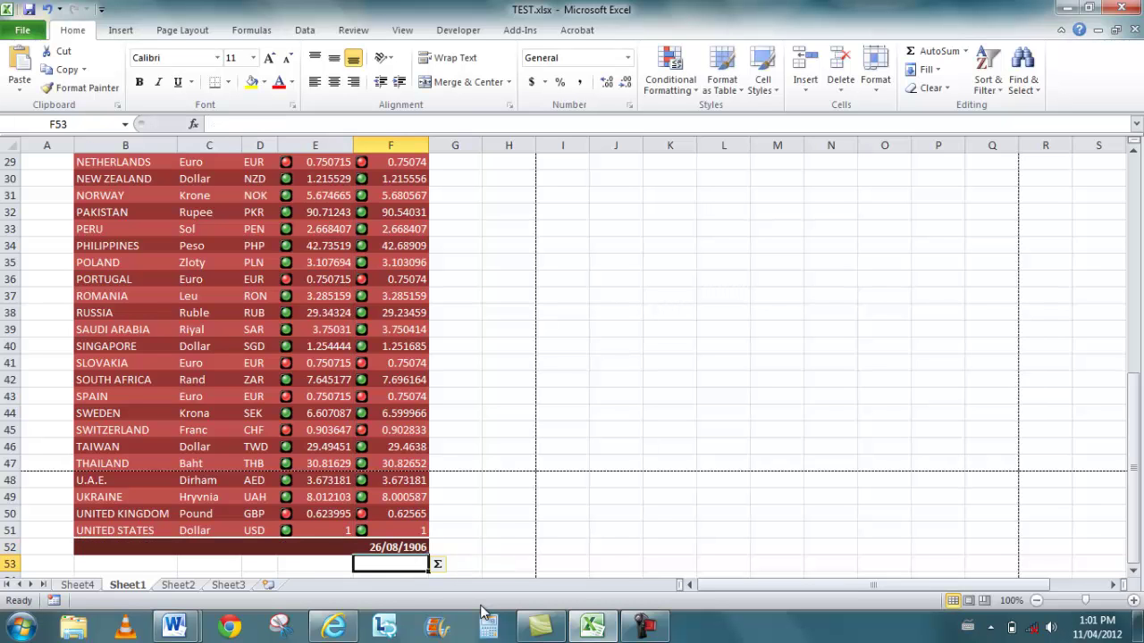
# Set F52's total-row dropdown to Sum for the 04/03/2012 column
pyautogui.click(401, 549)
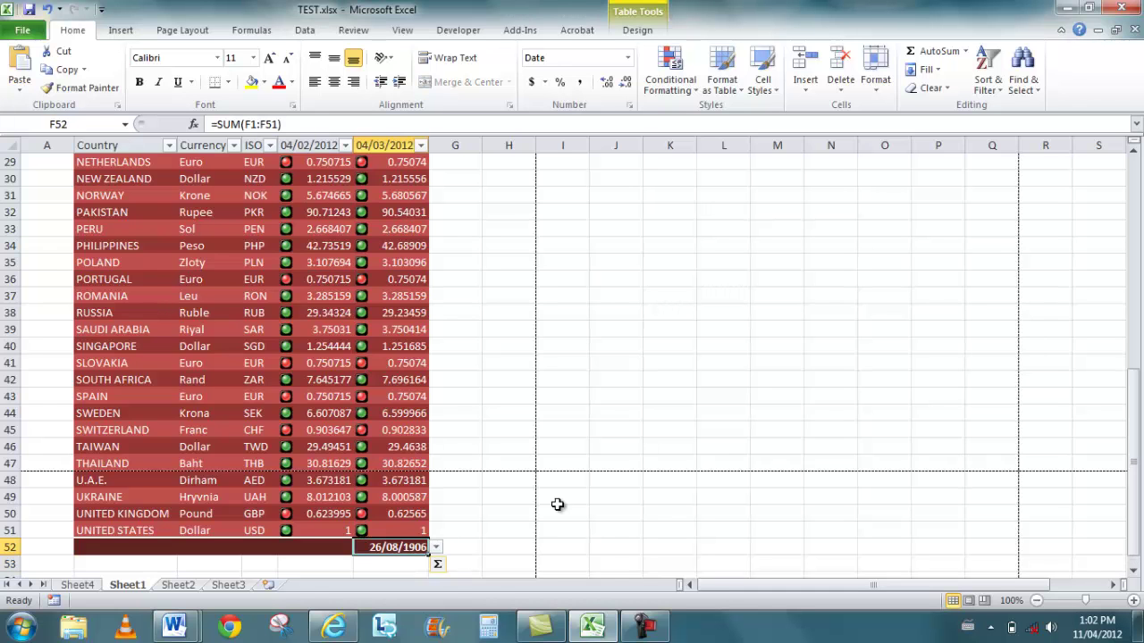
pyautogui.click(437, 548)
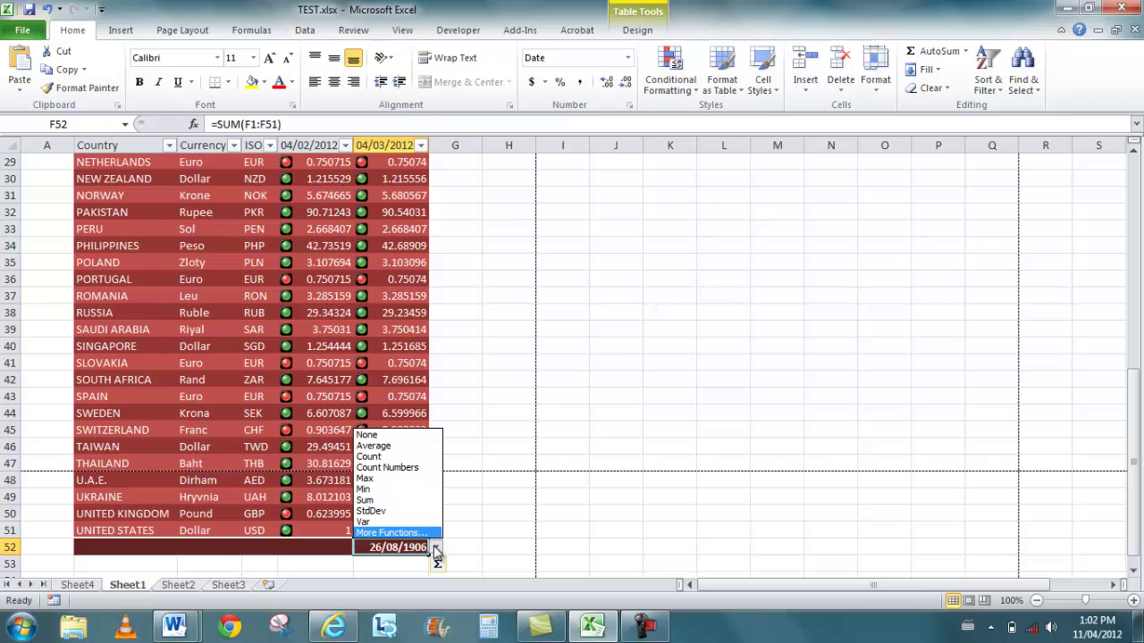
pyautogui.click(405, 504)
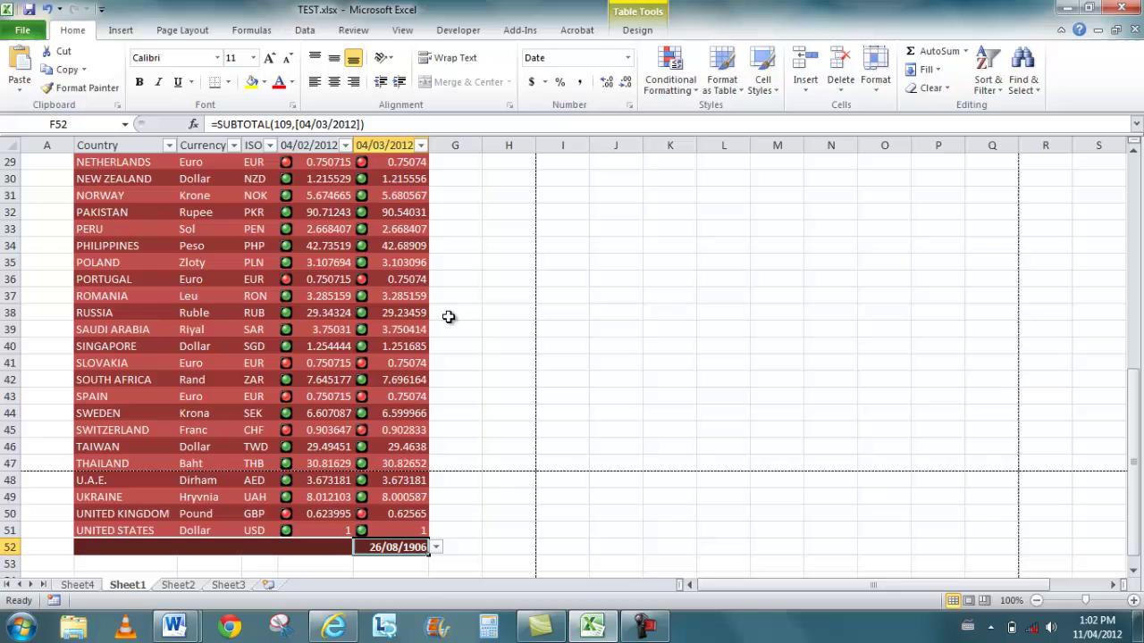
# Format the F52 total as Currency so it reads 2,430.24, then select cell I43
pyautogui.rightClick(395, 546)
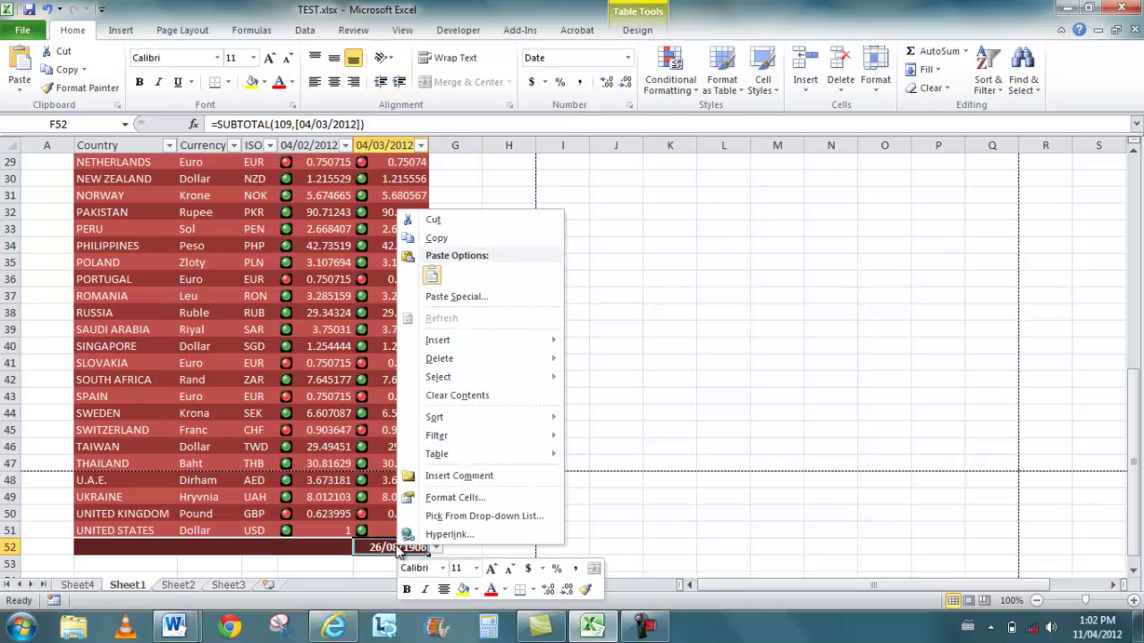
pyautogui.click(473, 503)
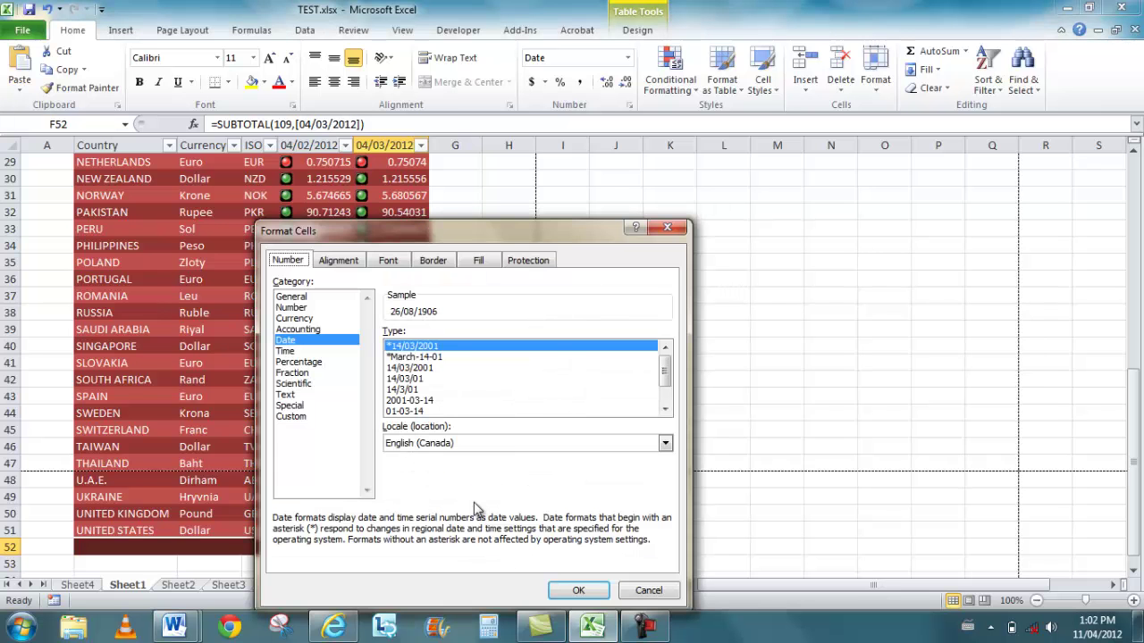
pyautogui.click(324, 297)
pyautogui.click(317, 309)
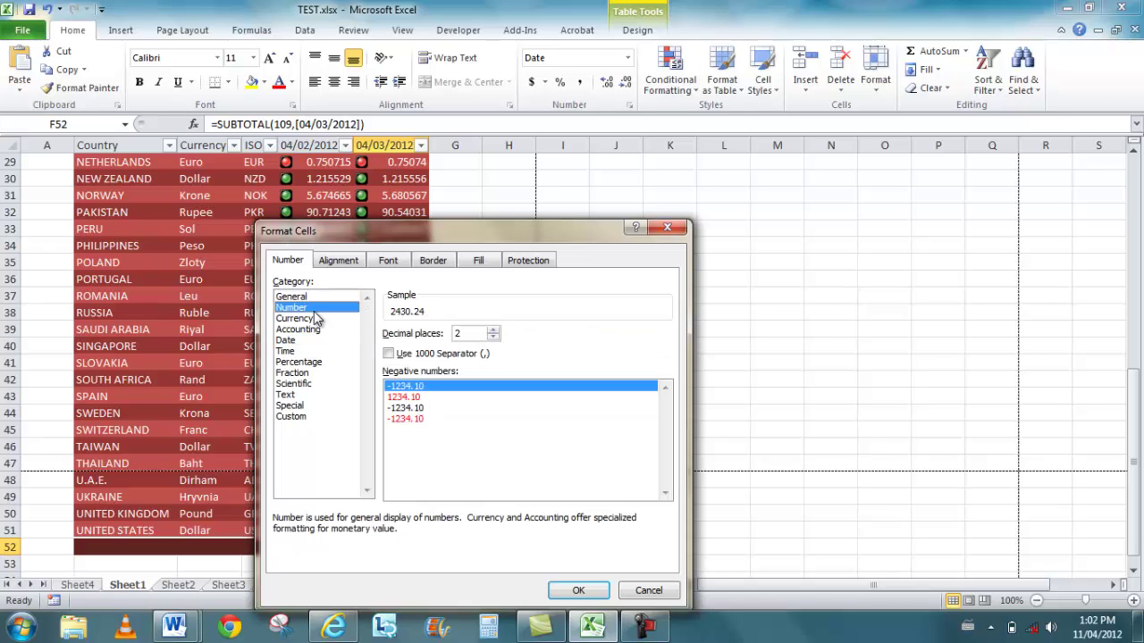
pyautogui.click(310, 322)
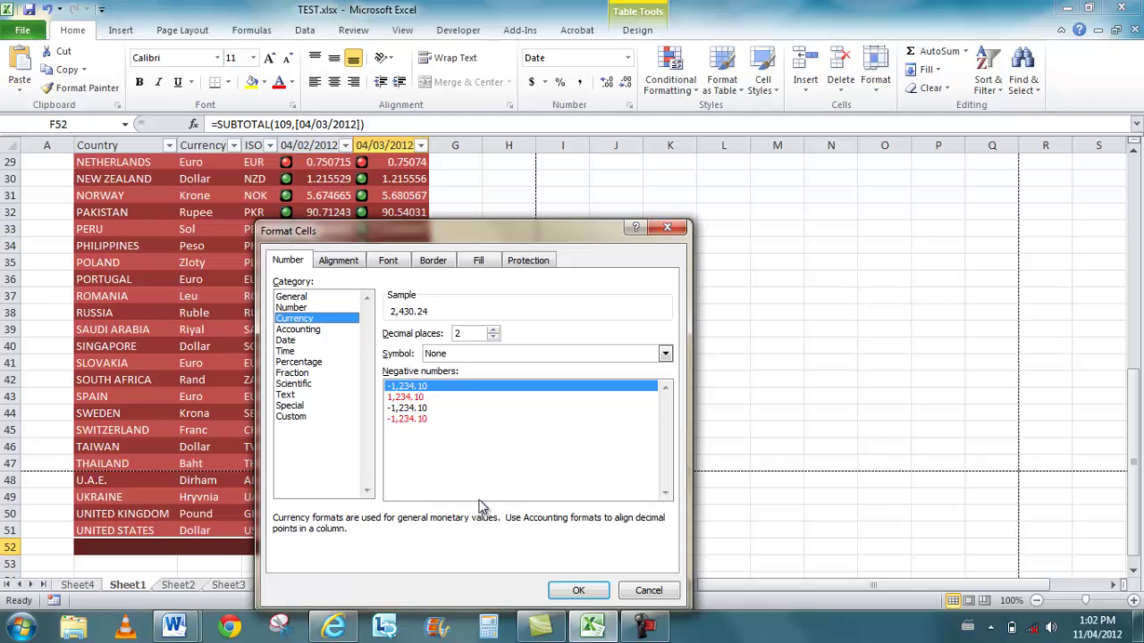
pyautogui.click(576, 589)
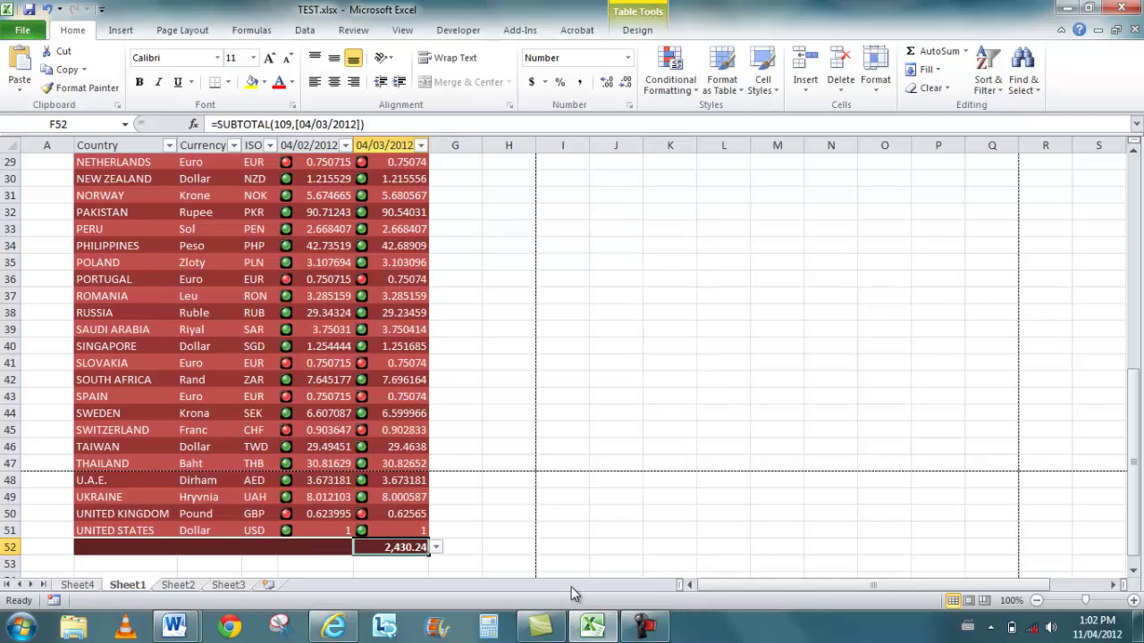
pyautogui.click(577, 395)
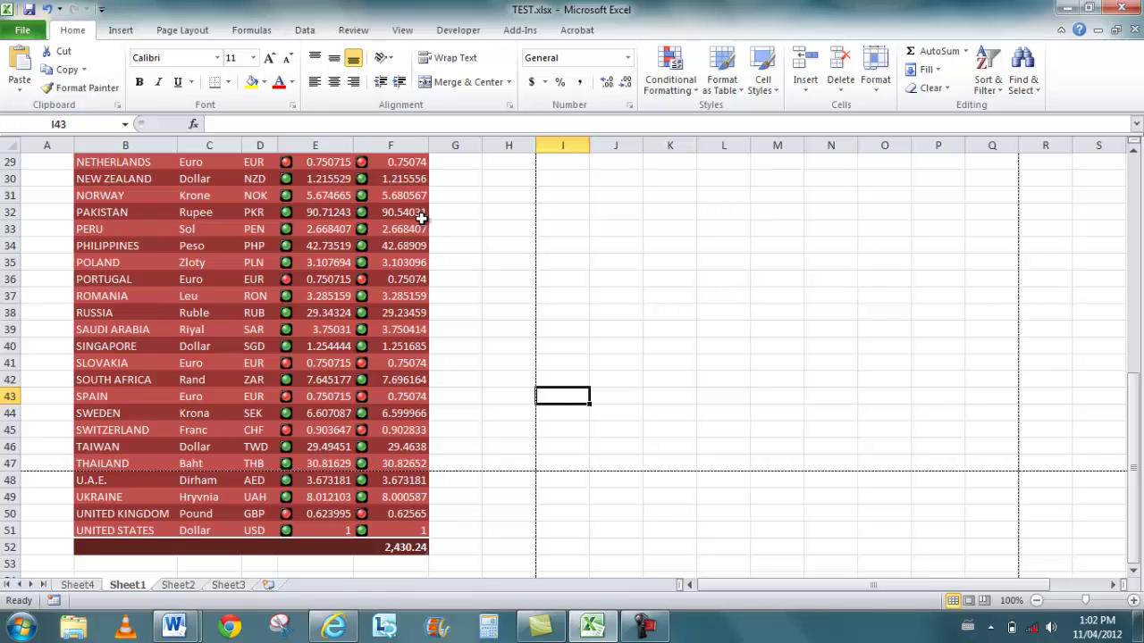
# Trace dependents and precedents of the F52 total on the Formulas tab, then remove the arrows
pyautogui.click(255, 32)
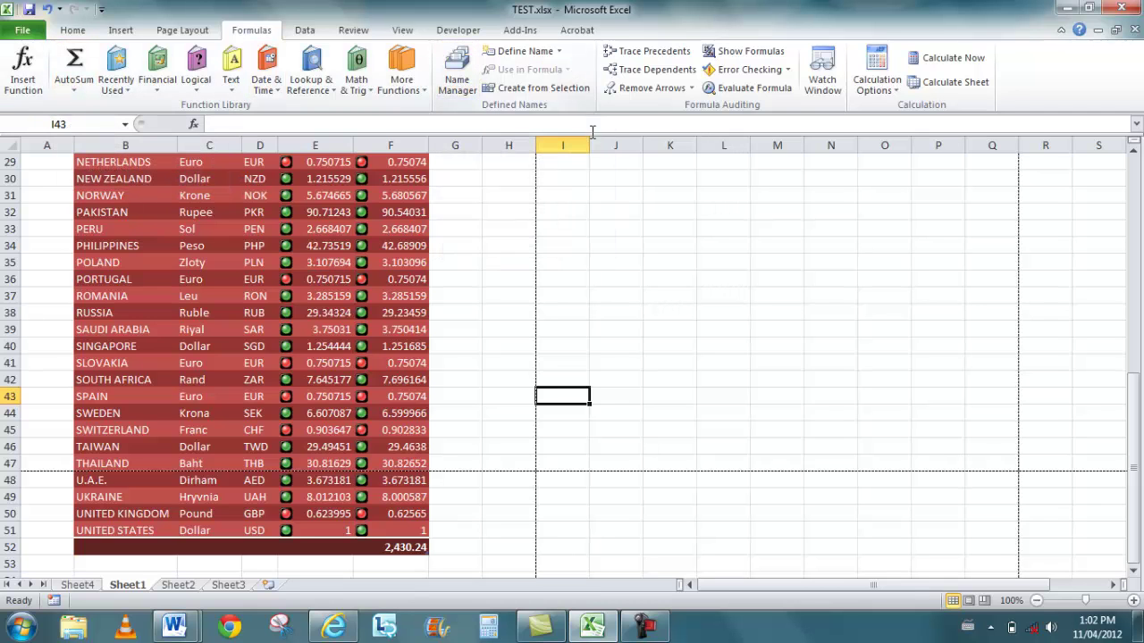
pyautogui.click(399, 546)
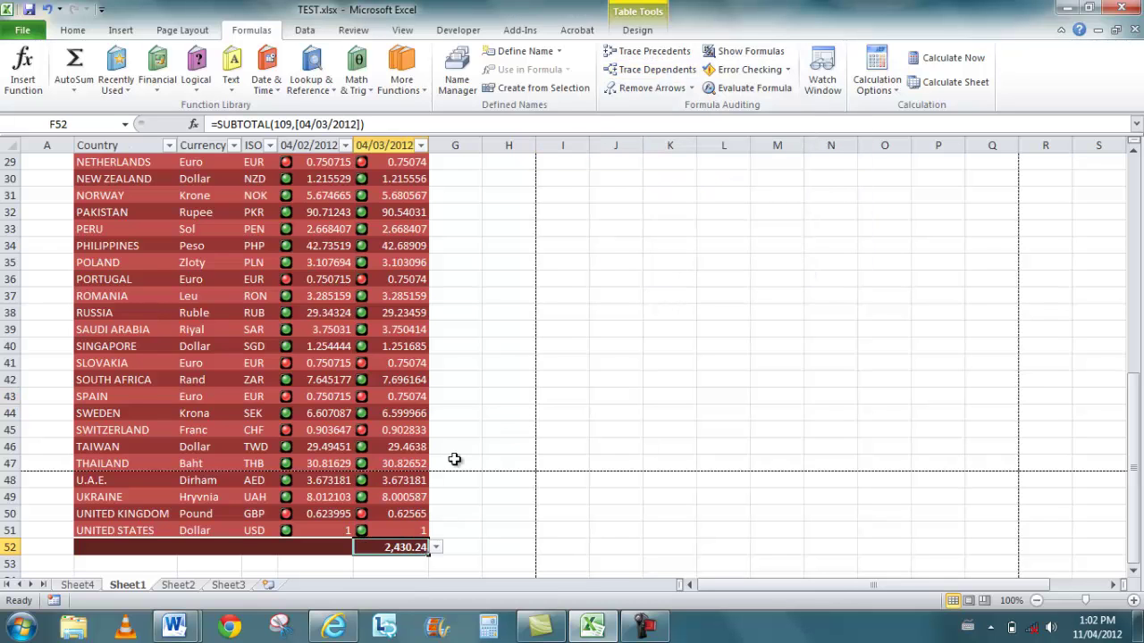
pyautogui.click(647, 70)
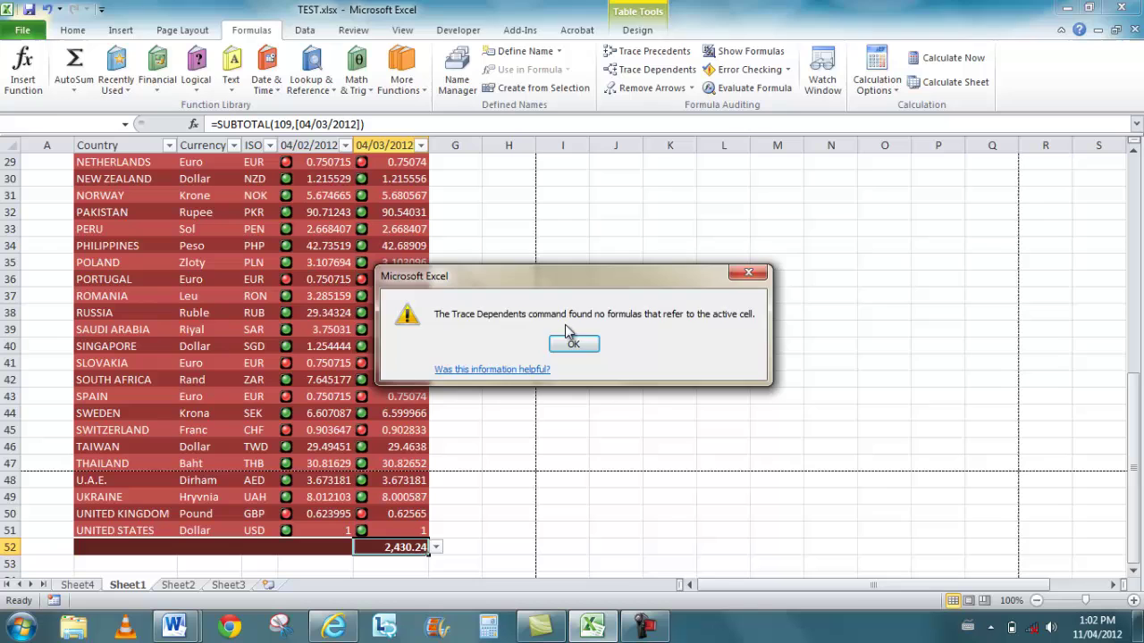
pyautogui.click(581, 353)
pyautogui.click(662, 53)
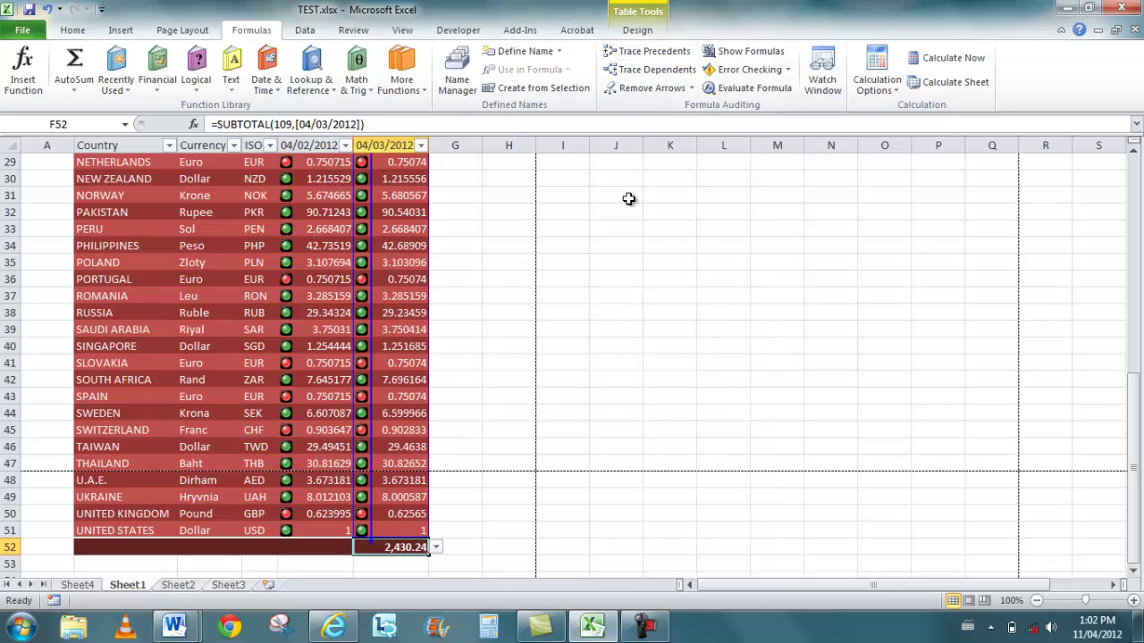
pyautogui.click(657, 90)
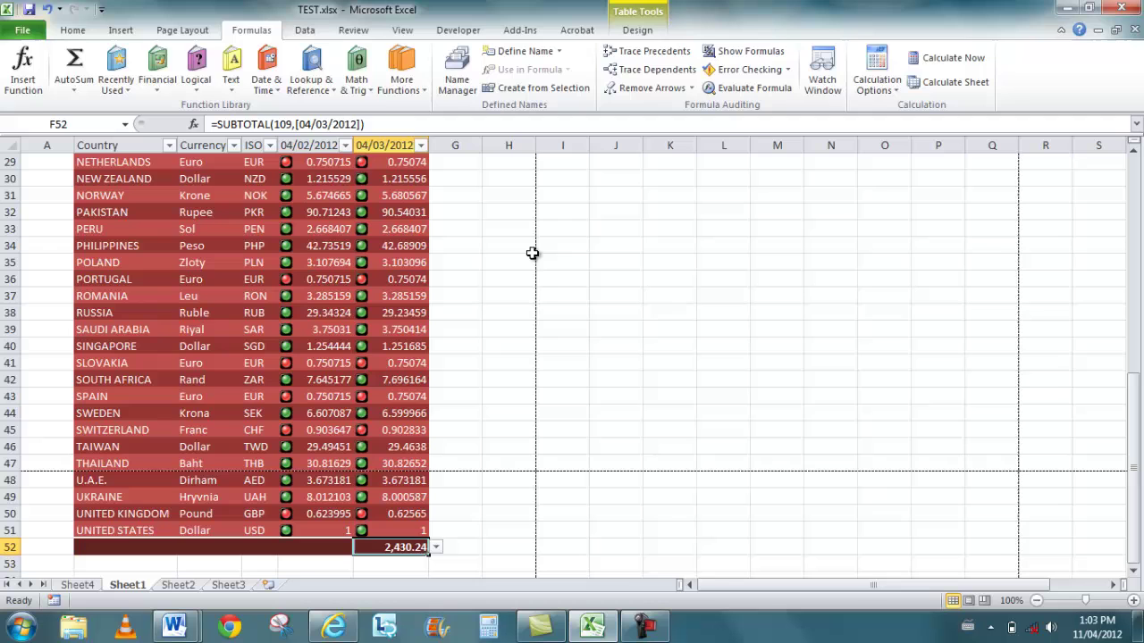
# Show the Data tab, return the view to row 1 and select empty cell I2
pyautogui.click(305, 31)
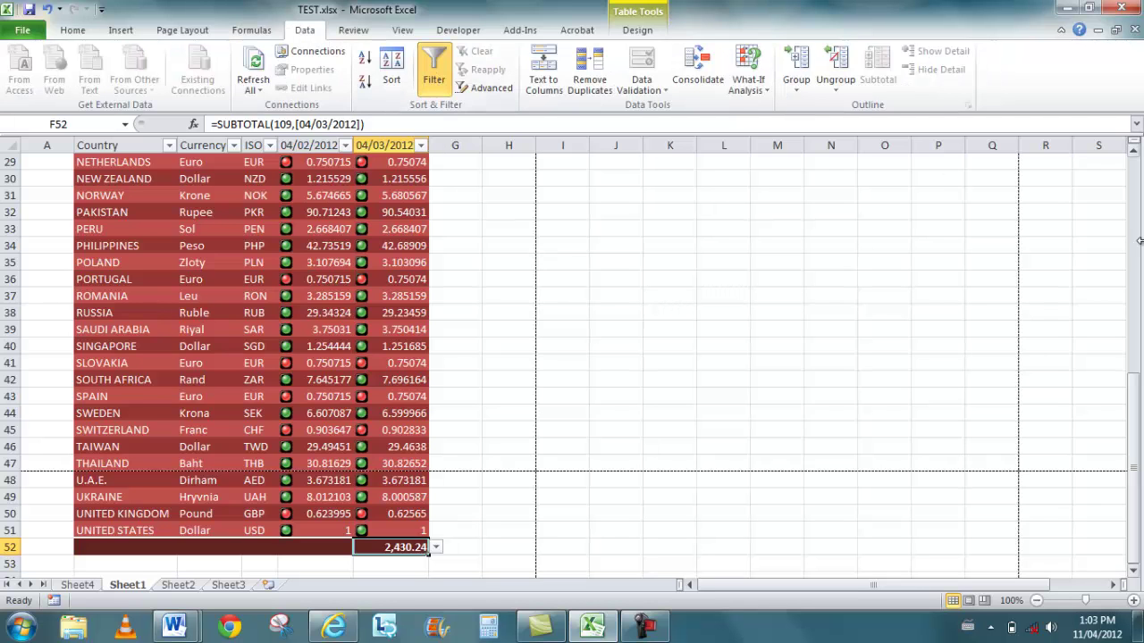
pyautogui.click(1136, 202)
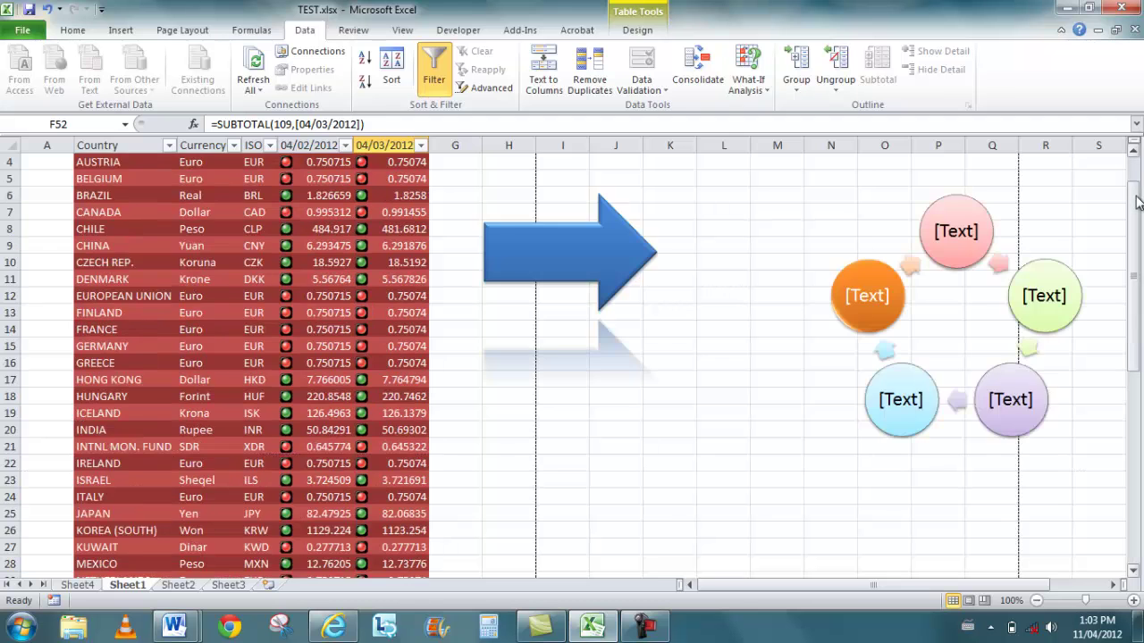
pyautogui.click(1137, 202)
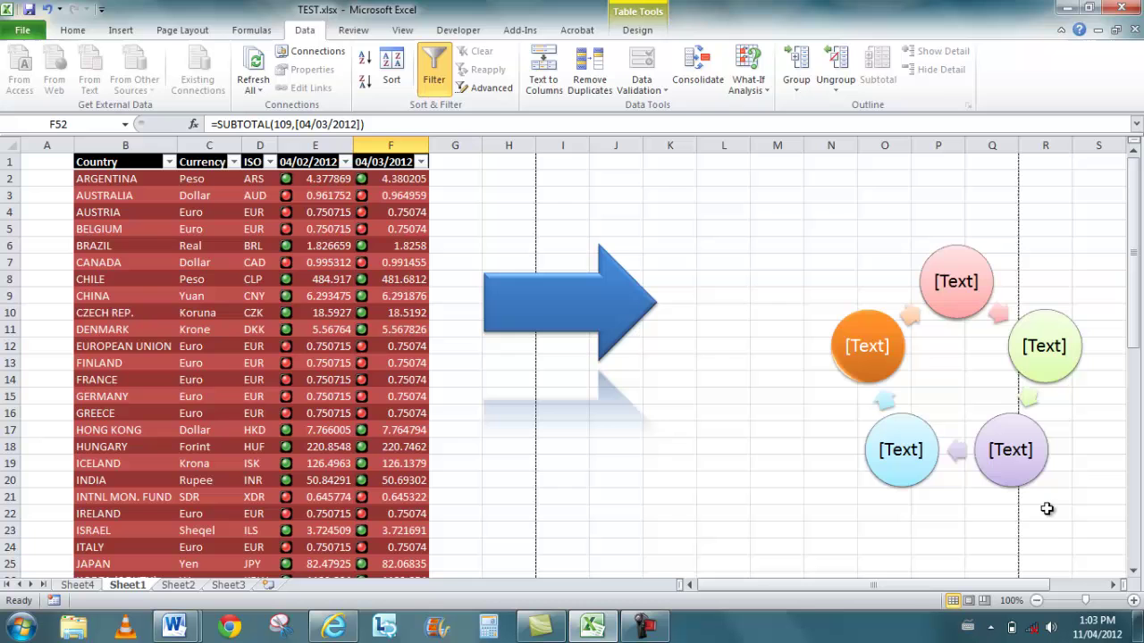
pyautogui.click(1134, 572)
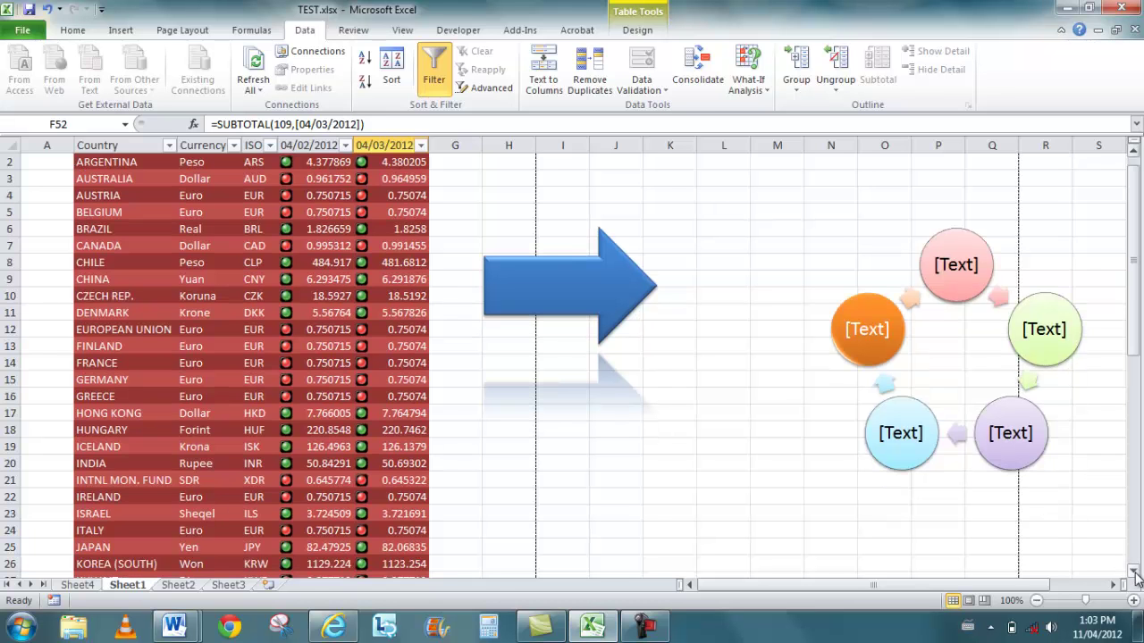
pyautogui.scroll(-7, 1136, 576)
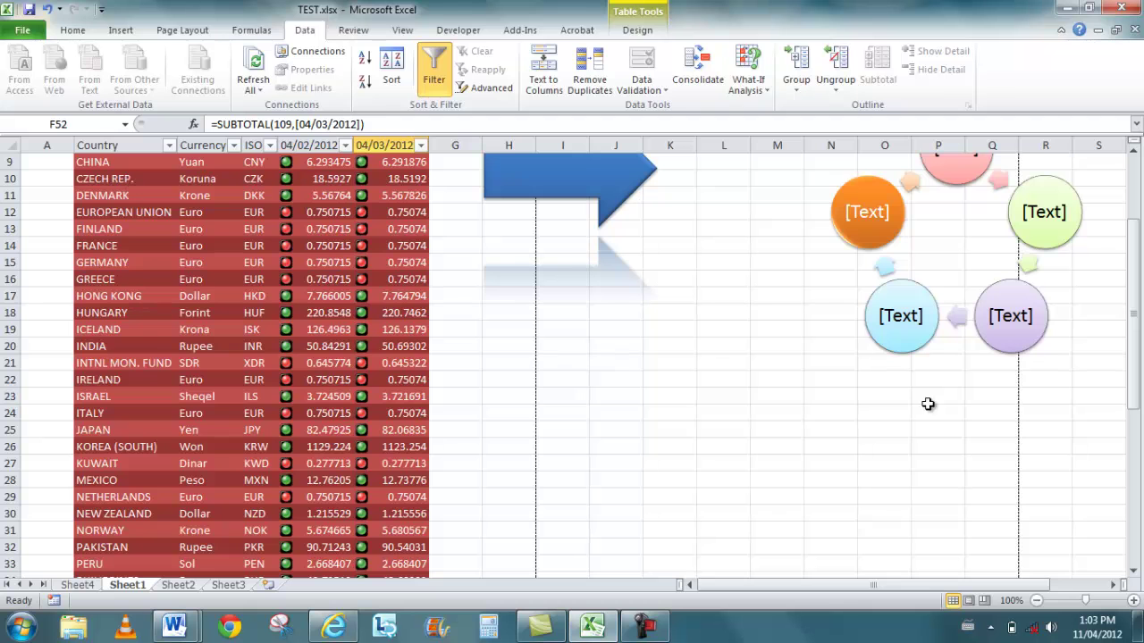
pyautogui.moveTo(1136, 382); pyautogui.dragTo(1136, 326)
pyautogui.click(585, 184)
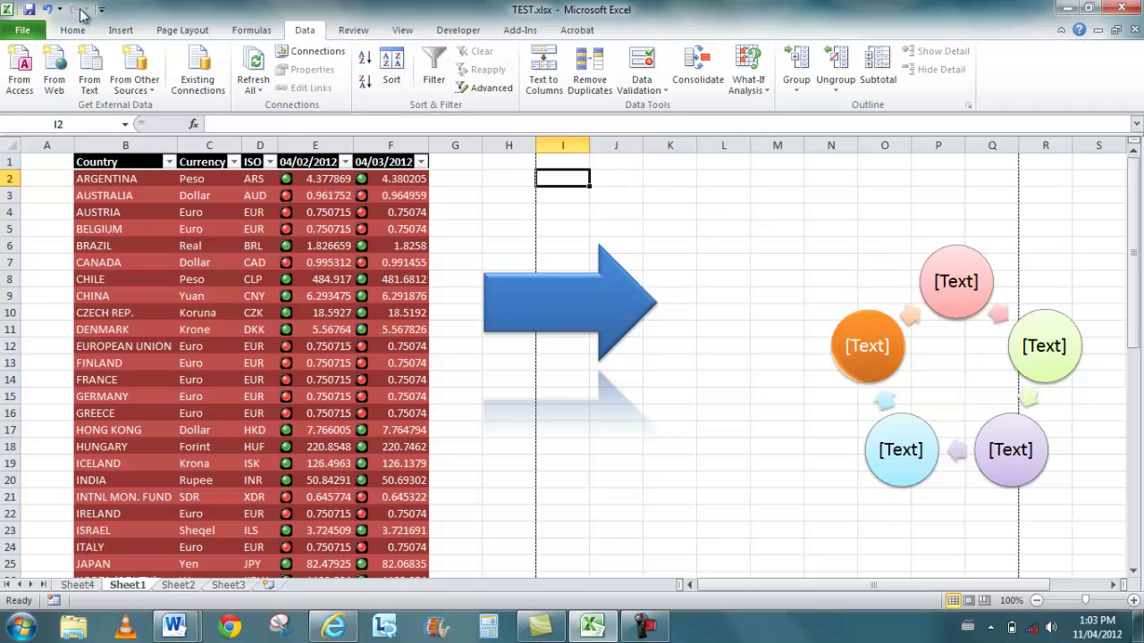
# Insert a line sparkline in G2 from Argentina's rates in E2:F2
pyautogui.click(129, 31)
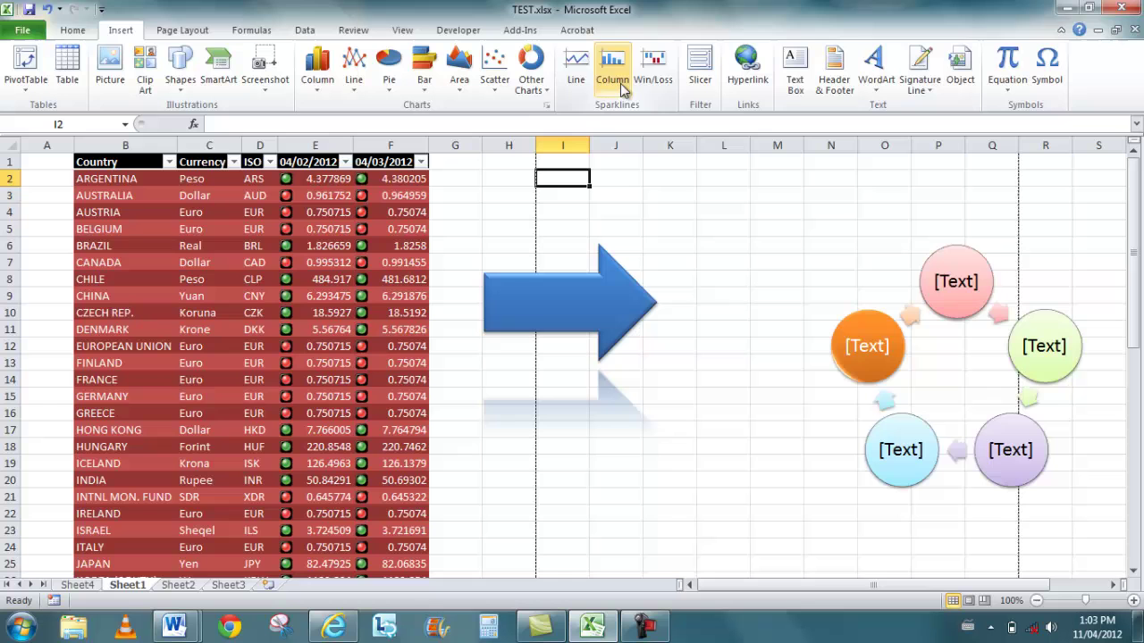
pyautogui.click(332, 179)
pyautogui.moveTo(333, 179); pyautogui.dragTo(410, 179)
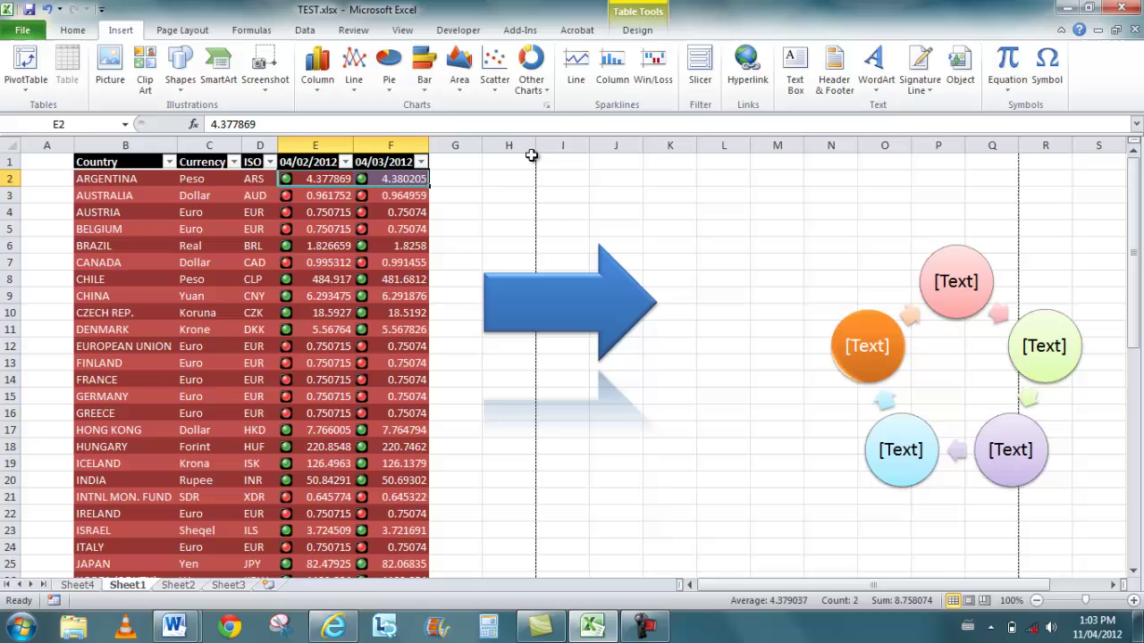
pyautogui.click(577, 77)
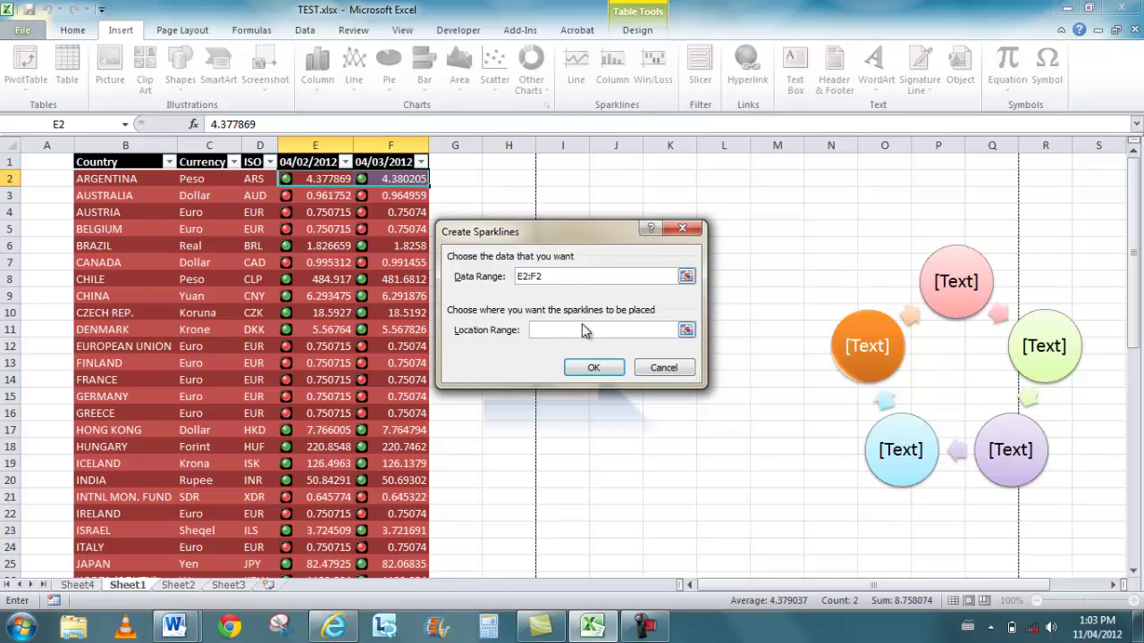
pyautogui.write('G2')
pyautogui.click(594, 368)
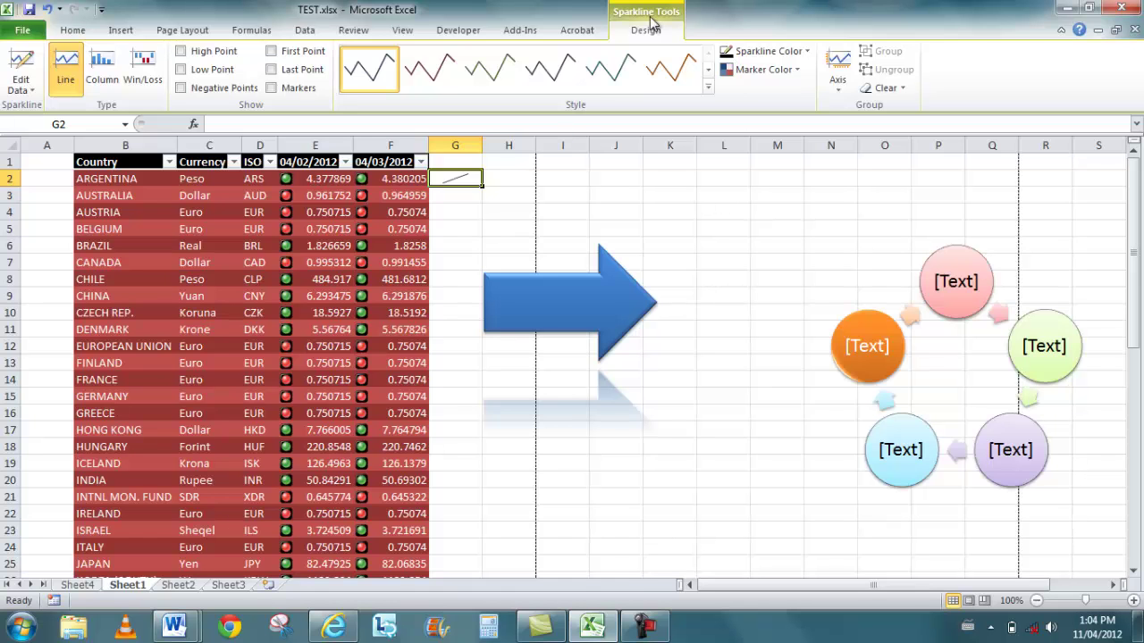
pyautogui.click(524, 180)
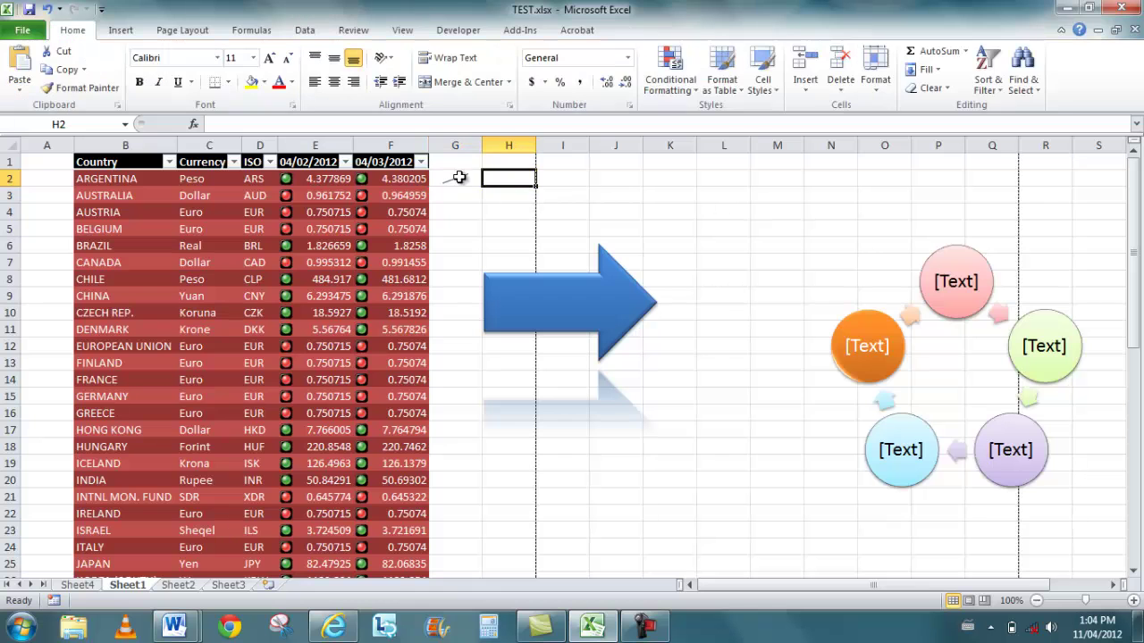
pyautogui.click(124, 32)
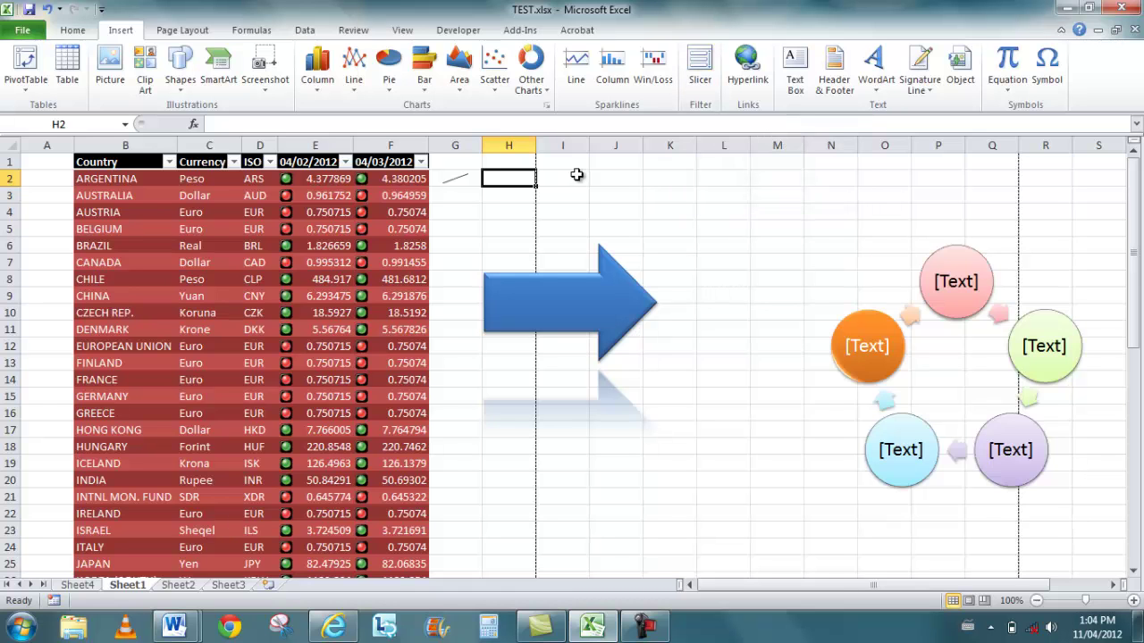
pyautogui.click(154, 178)
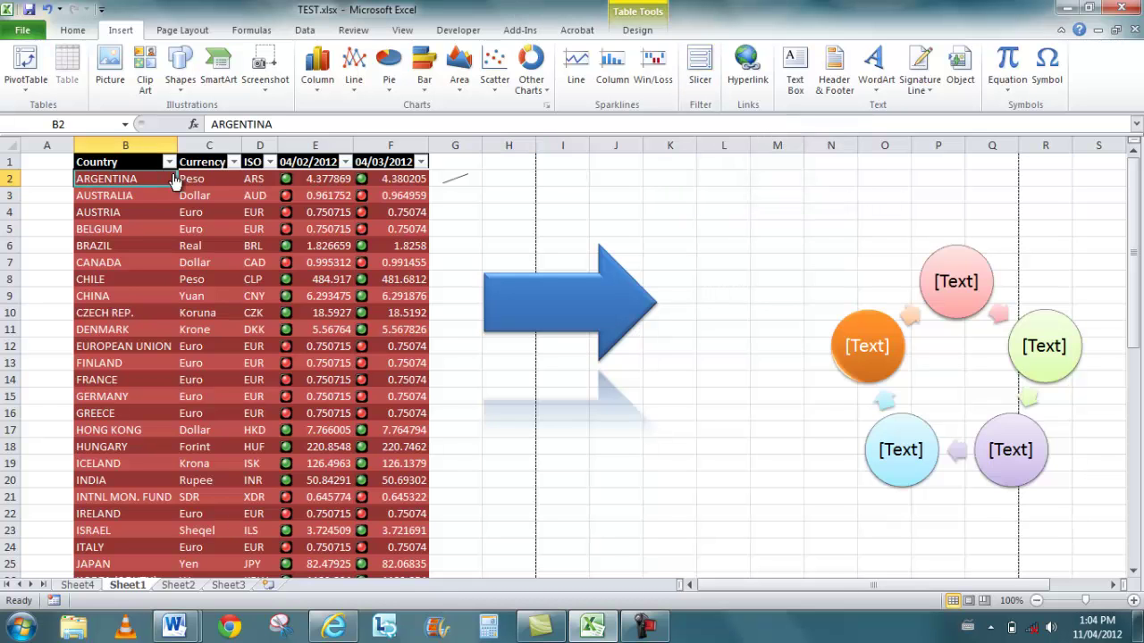
pyautogui.click(697, 71)
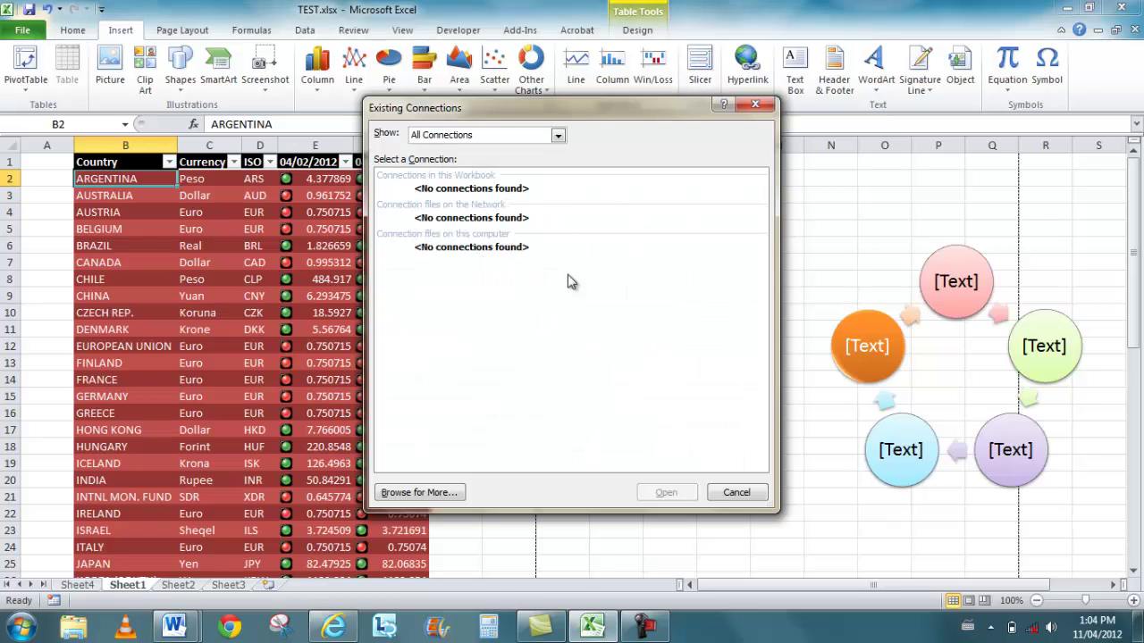
pyautogui.click(736, 494)
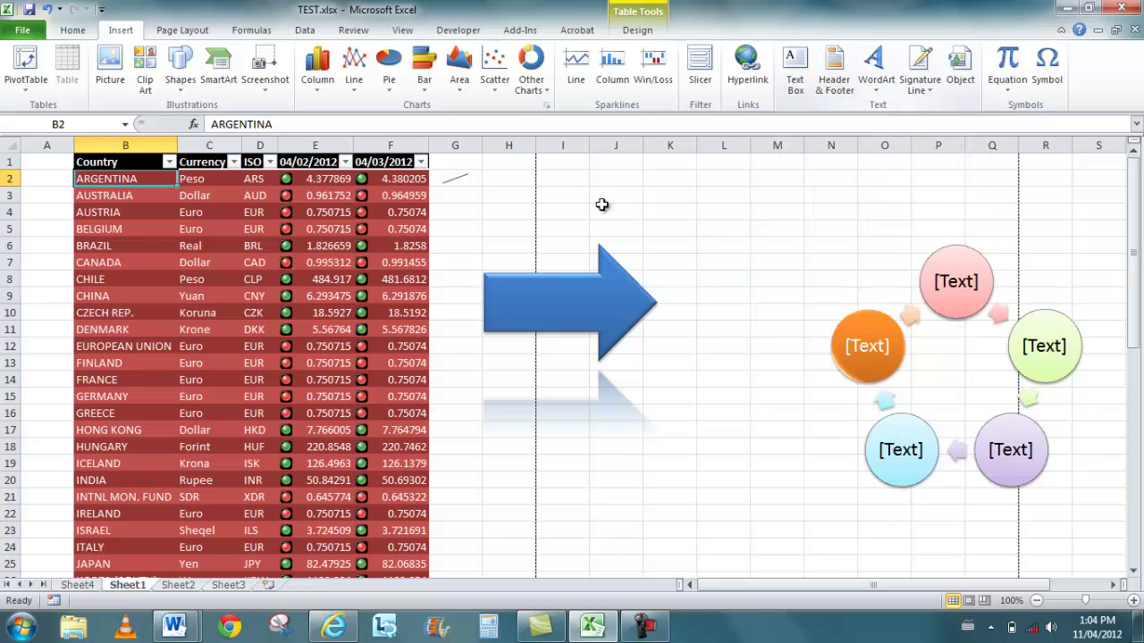
# Select H2 and step through the Page Layout and Formulas tabs to the Data tab
pyautogui.click(532, 184)
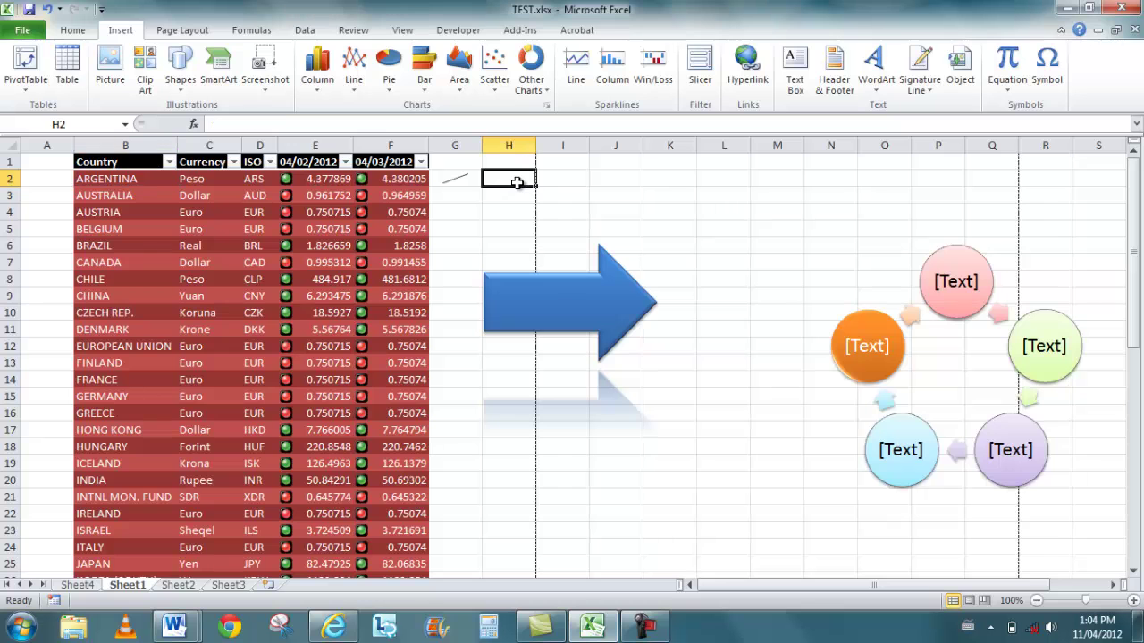
pyautogui.click(187, 31)
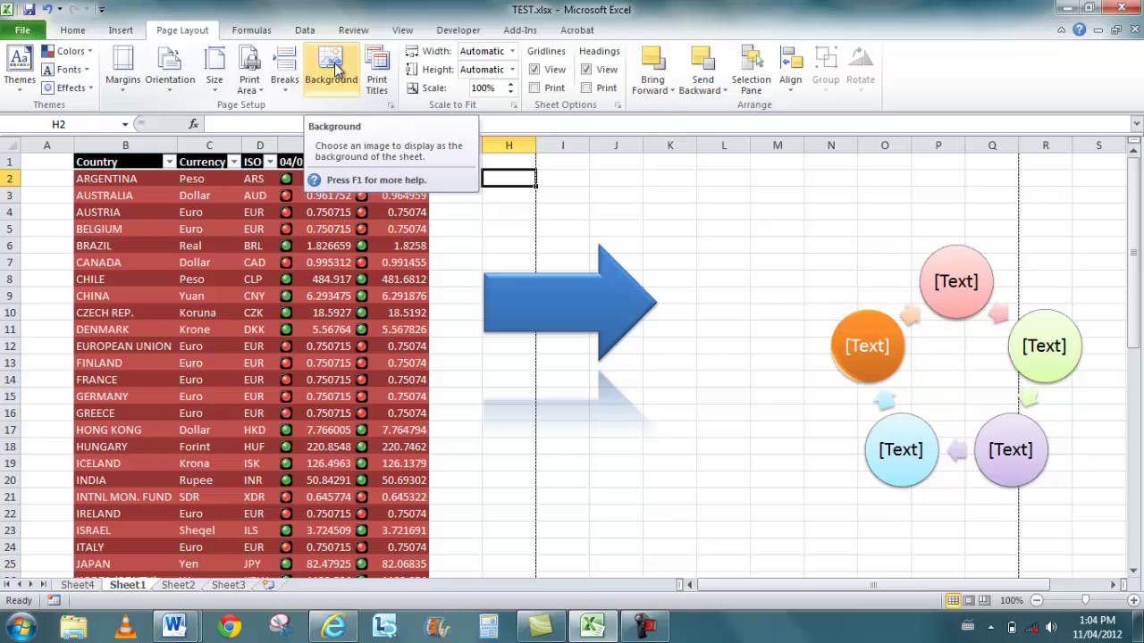
pyautogui.click(252, 30)
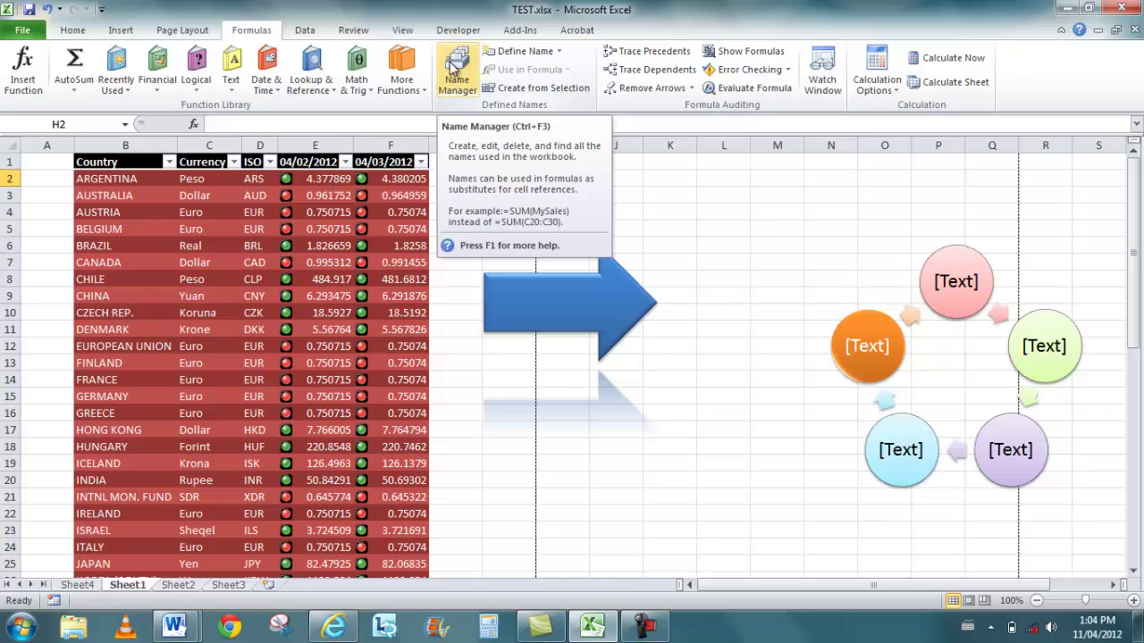
pyautogui.click(309, 31)
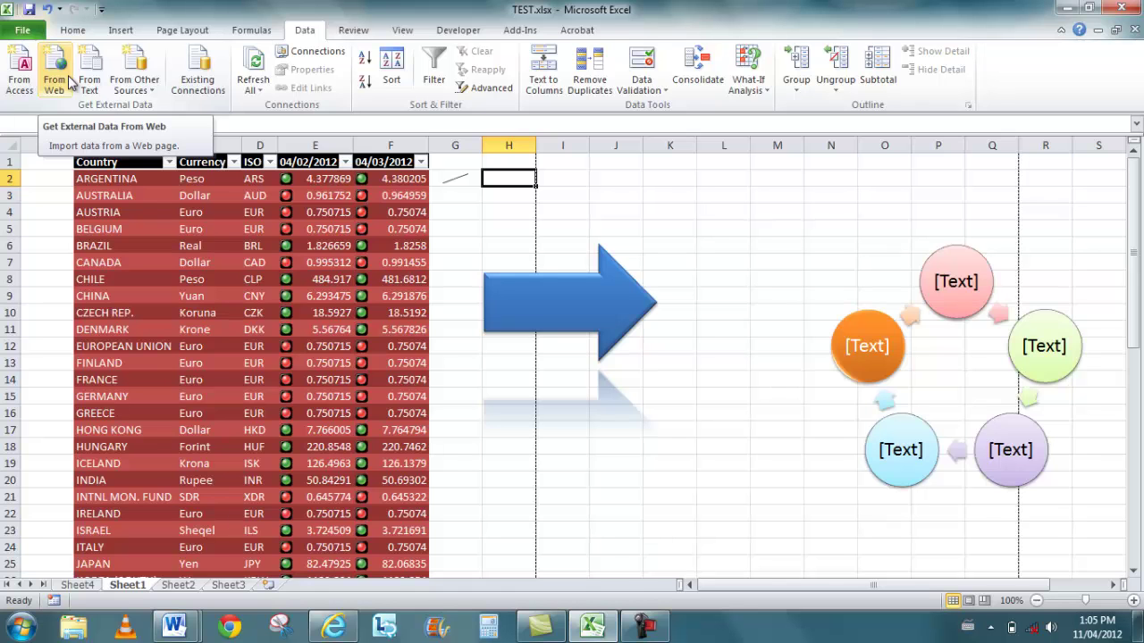
pyautogui.click(141, 100)
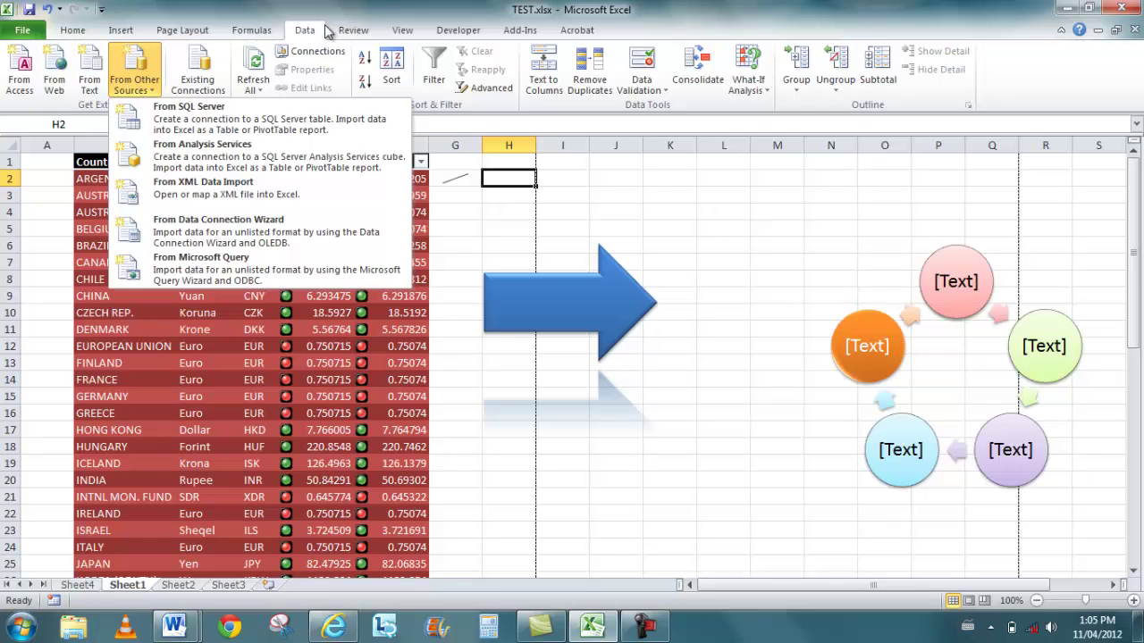
pyautogui.click(642, 93)
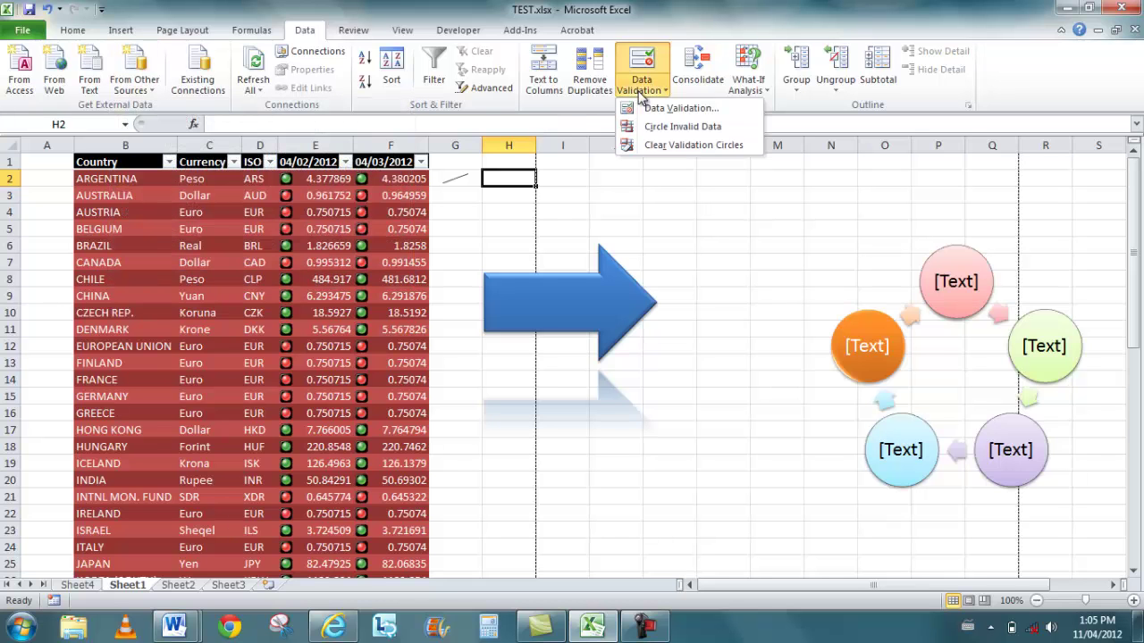
pyautogui.click(764, 93)
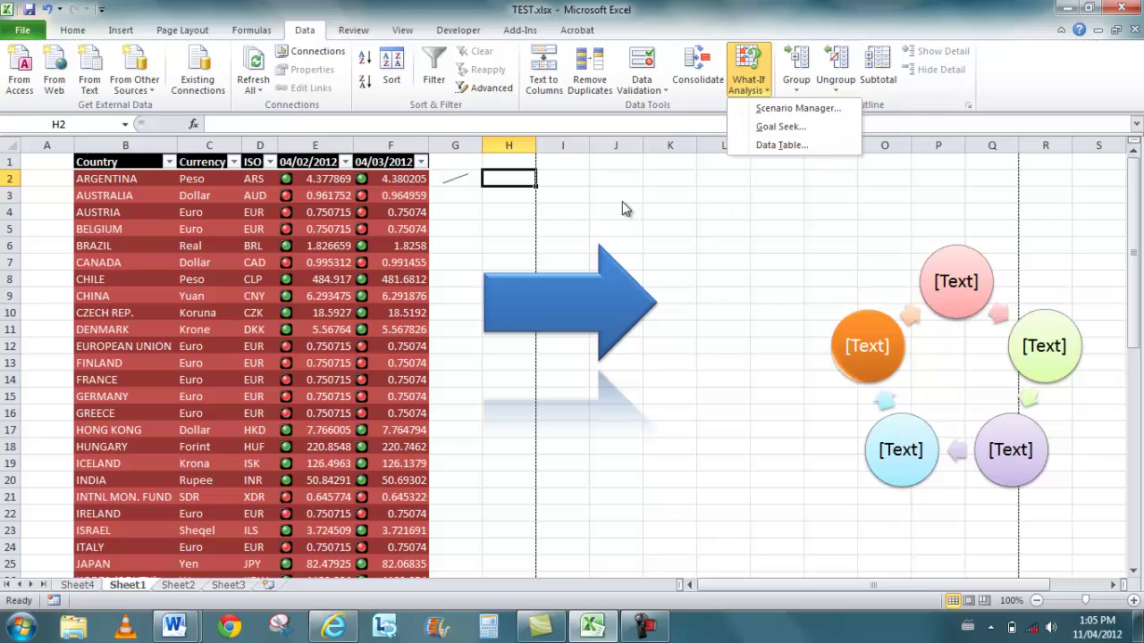
pyautogui.click(581, 198)
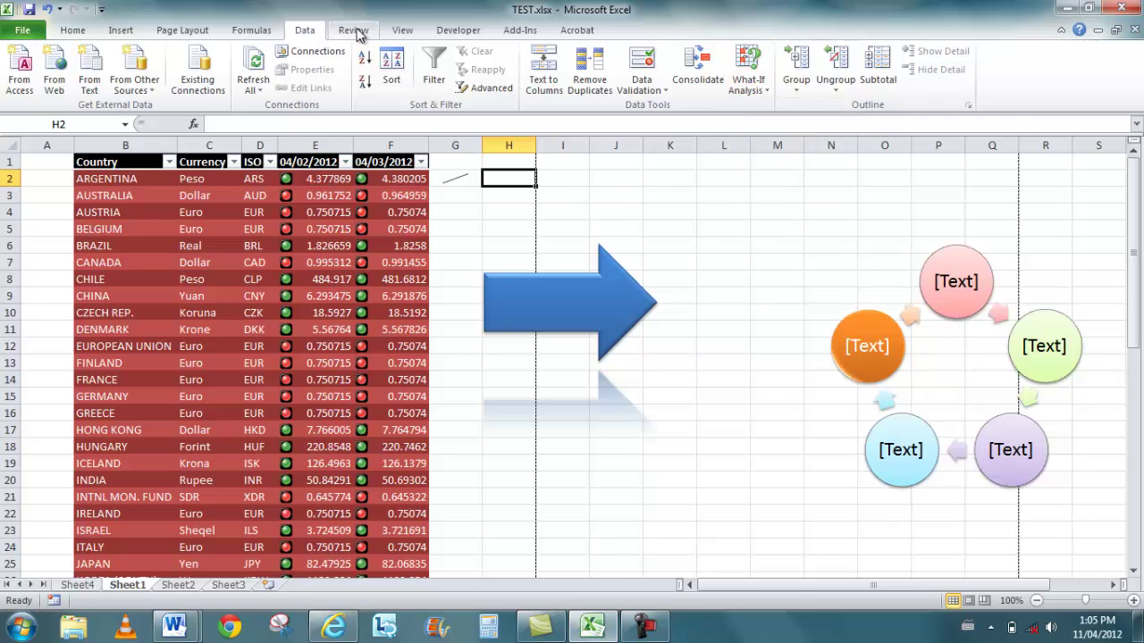
# Look over the Review tab, try Share Now, then switch to the View tab
pyautogui.click(354, 30)
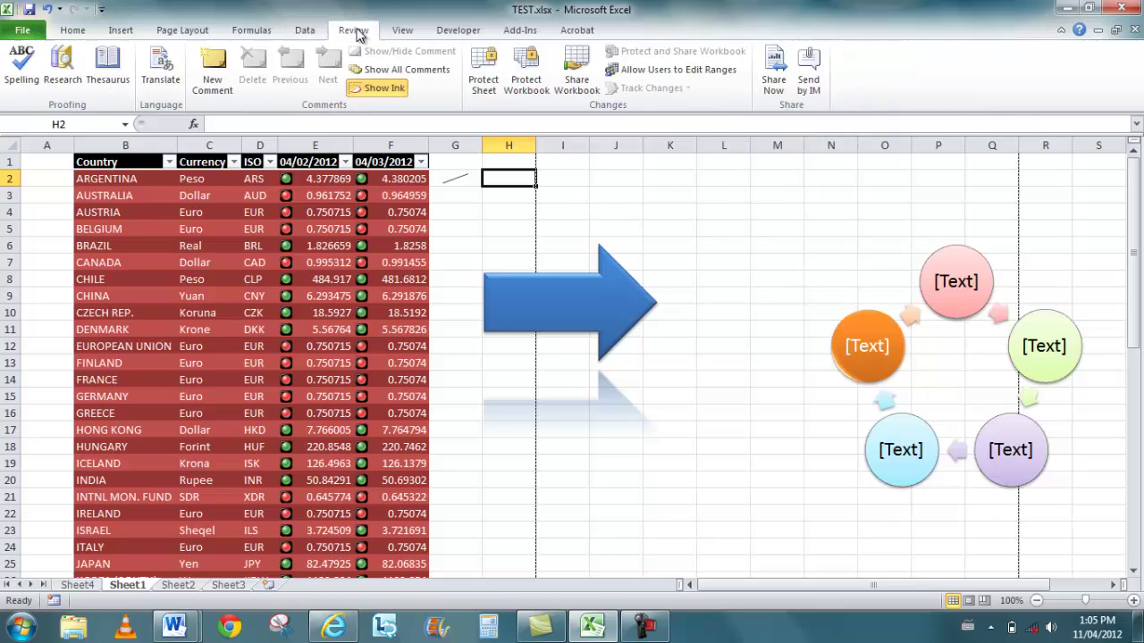
pyautogui.click(776, 59)
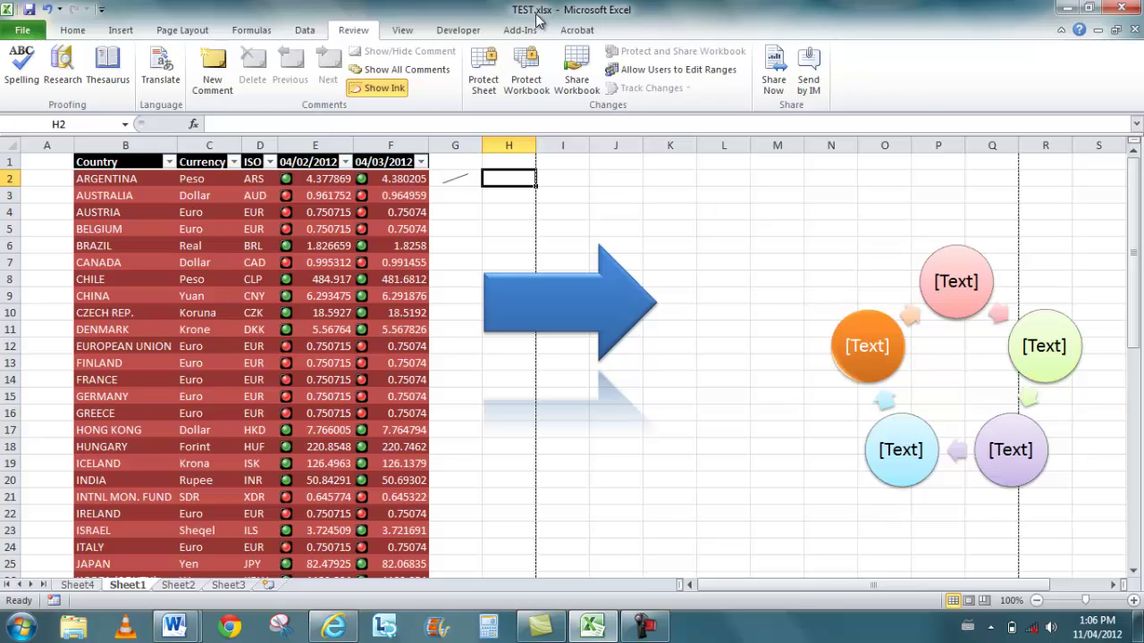
pyautogui.click(403, 31)
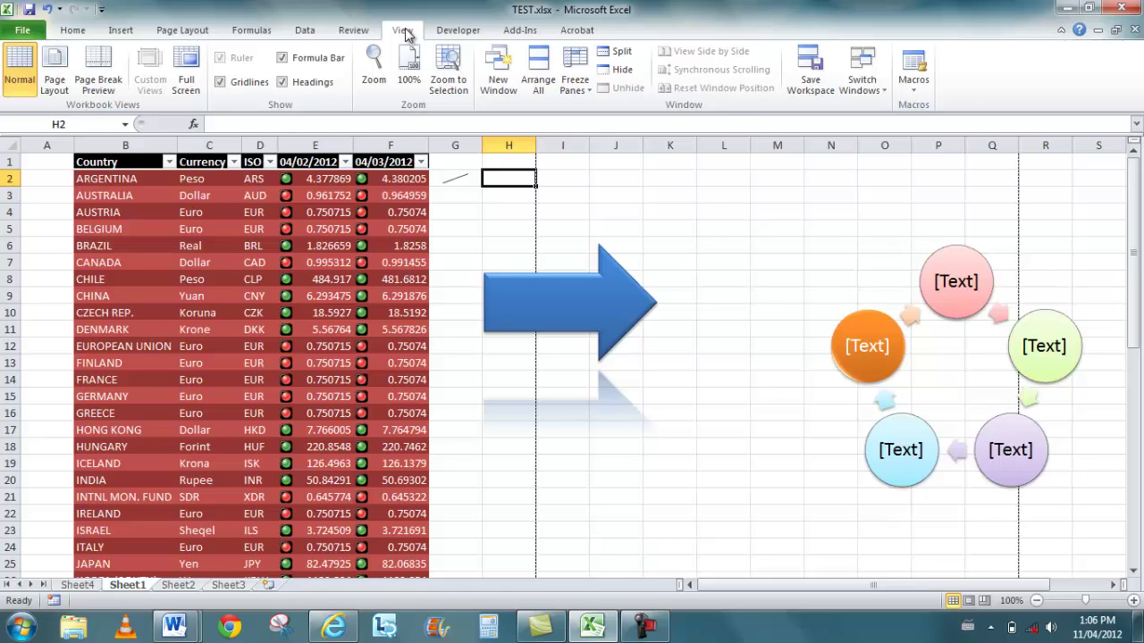
pyautogui.click(923, 82)
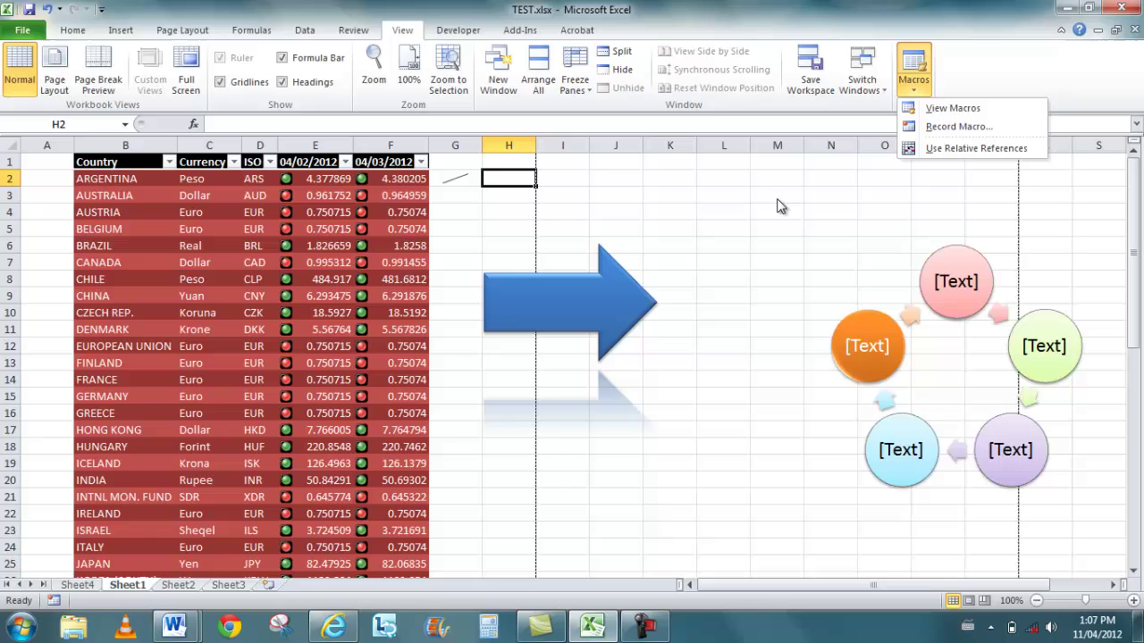
pyautogui.click(632, 214)
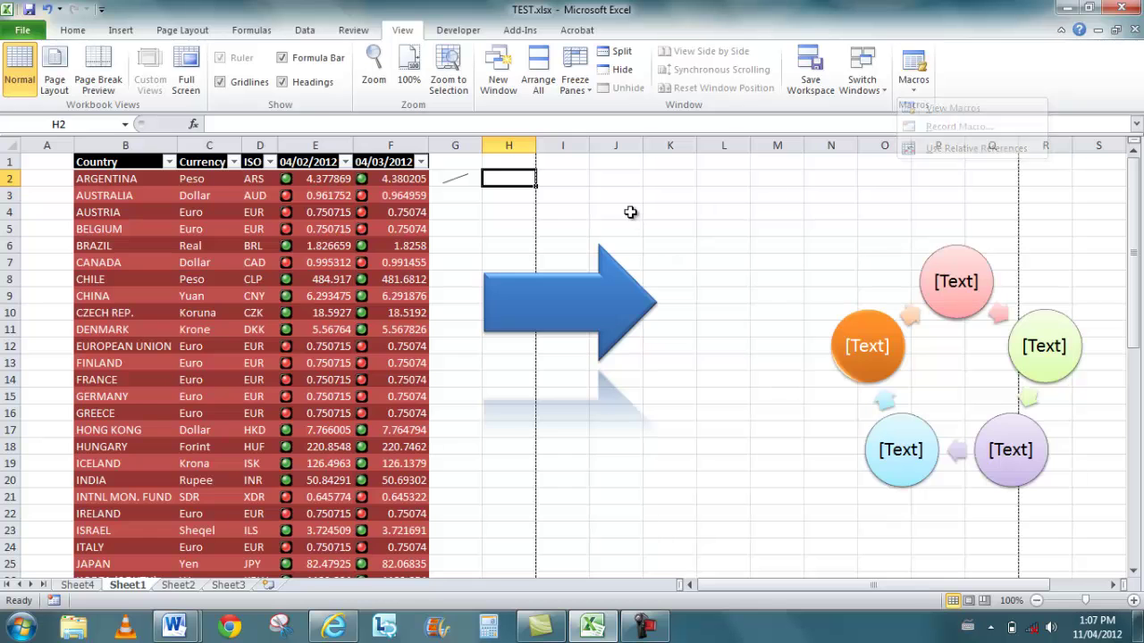
# On the Backstage Info page, preview Protect Workbook and Check for Issues, then open Manage Versions
pyautogui.click(14, 31)
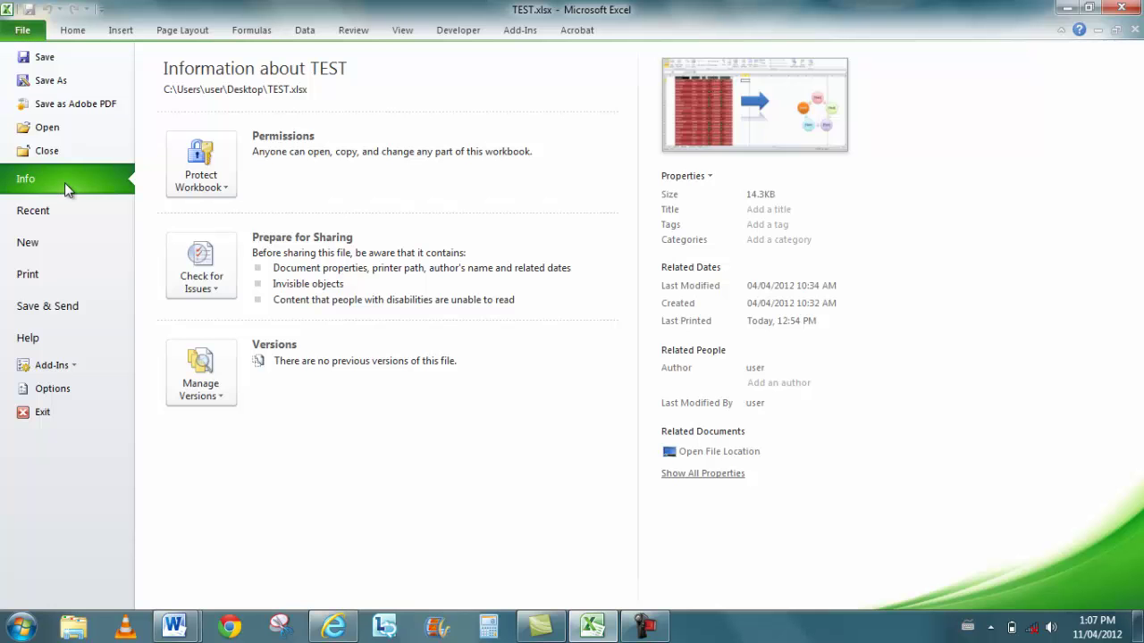
pyautogui.click(224, 185)
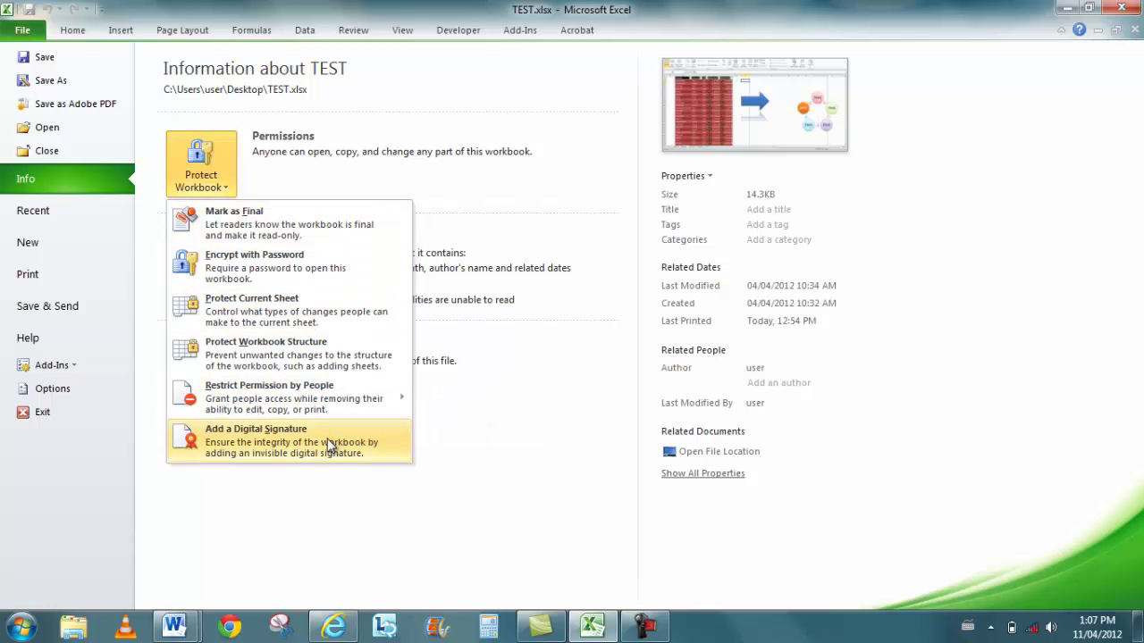
pyautogui.click(434, 160)
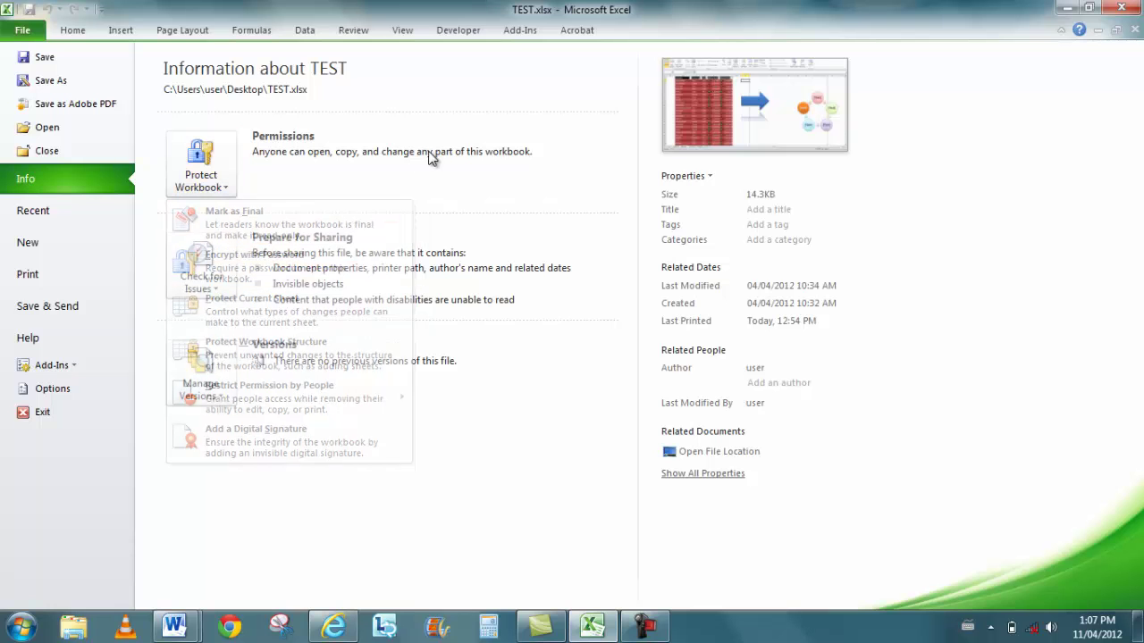
pyautogui.click(199, 294)
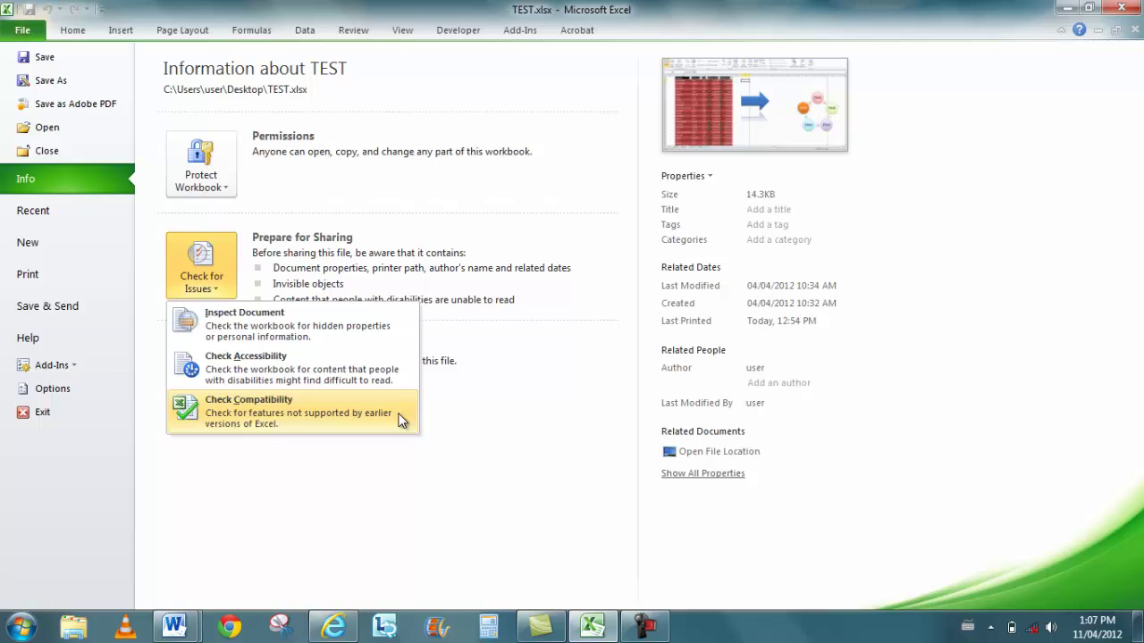
pyautogui.click(449, 487)
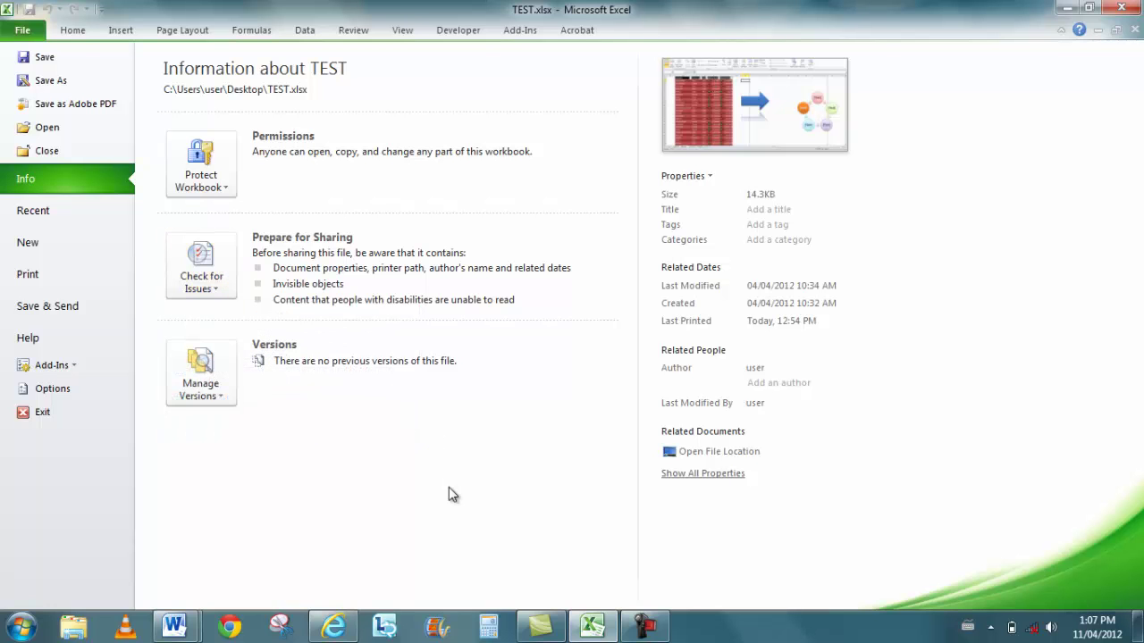
pyautogui.click(226, 376)
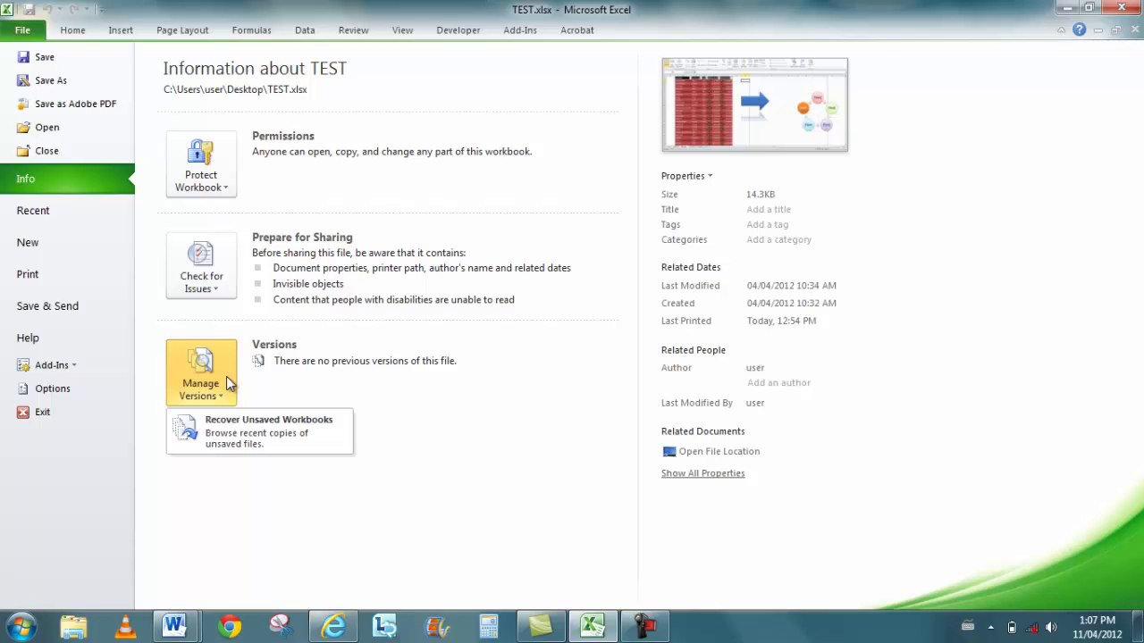
# Browse the Recent, New, Print, Save & Send and Help pages, then open Excel Options
pyautogui.click(374, 387)
pyautogui.click(53, 210)
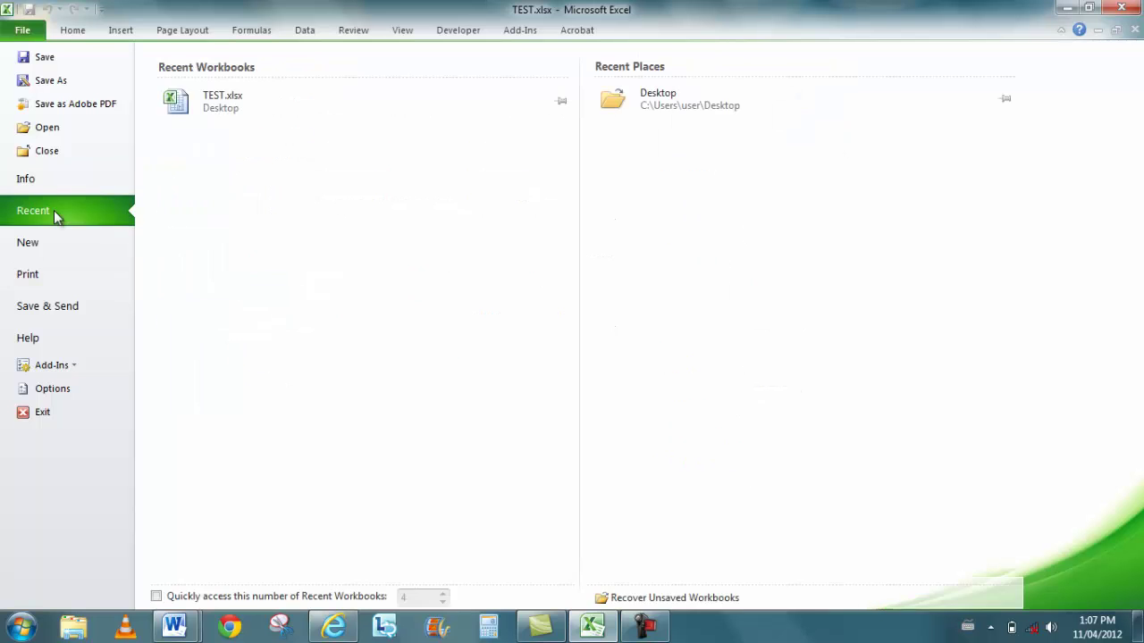
pyautogui.click(48, 242)
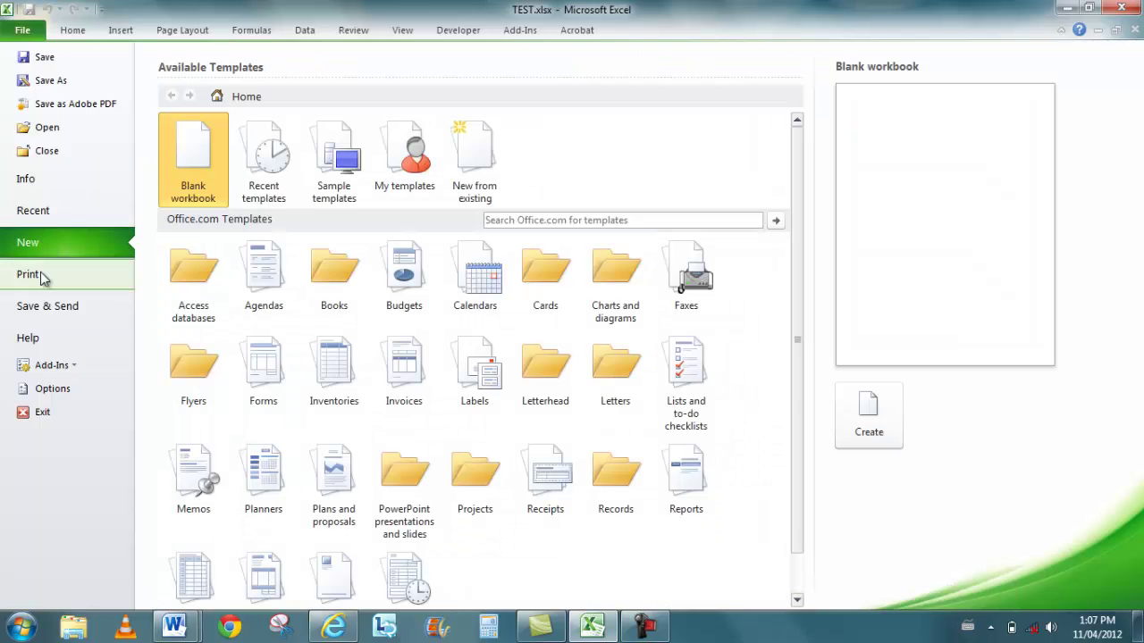
pyautogui.click(40, 276)
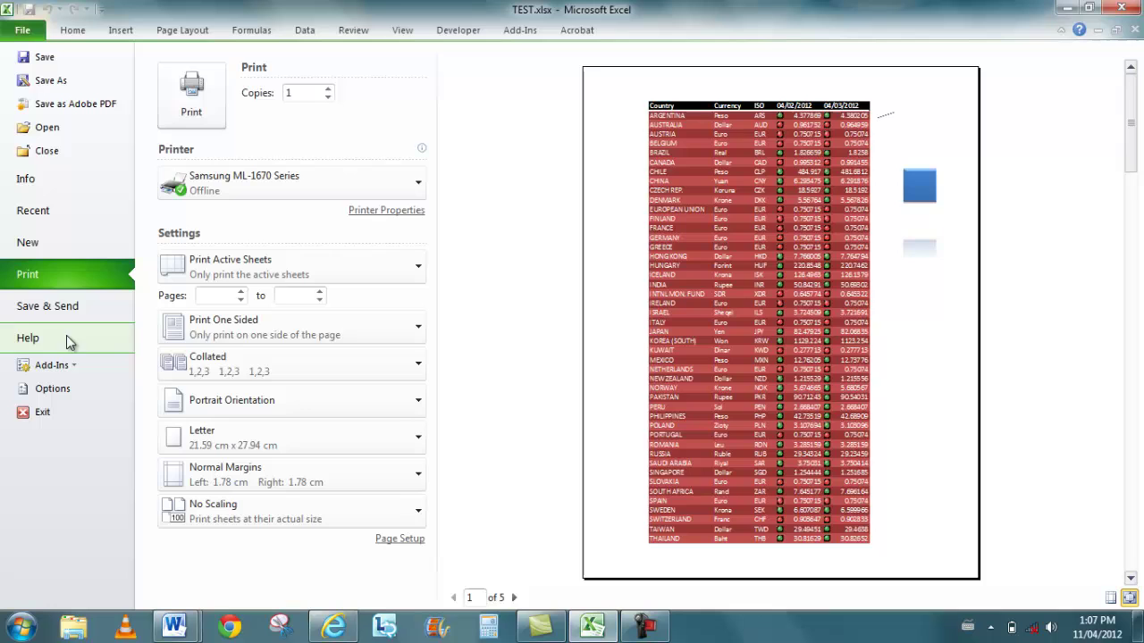
pyautogui.click(49, 308)
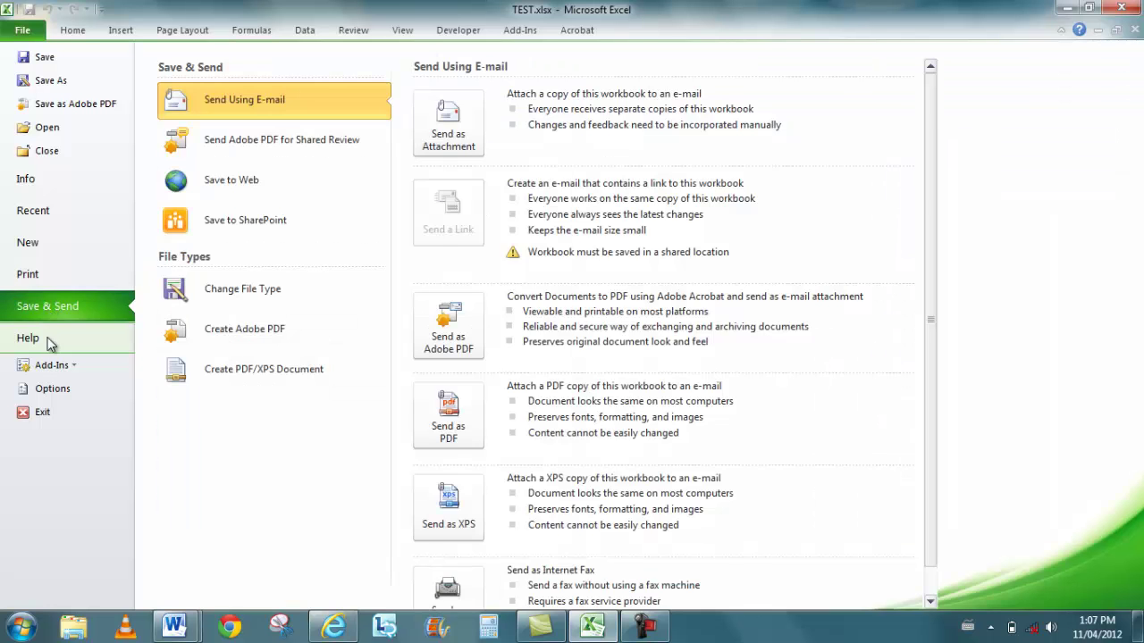
pyautogui.click(47, 340)
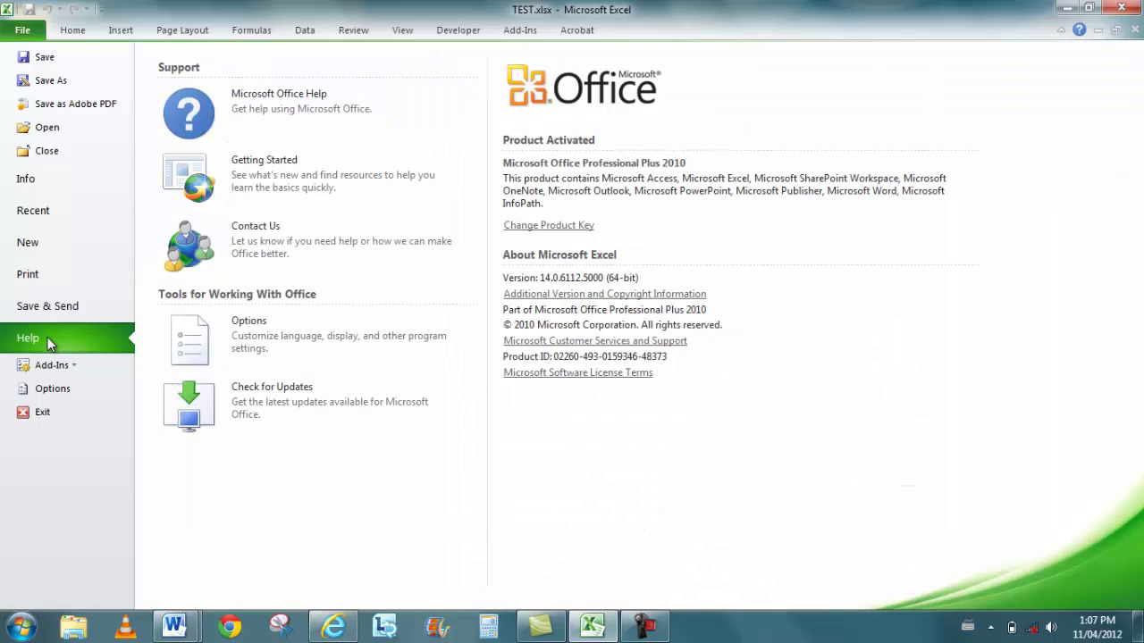
pyautogui.click(88, 391)
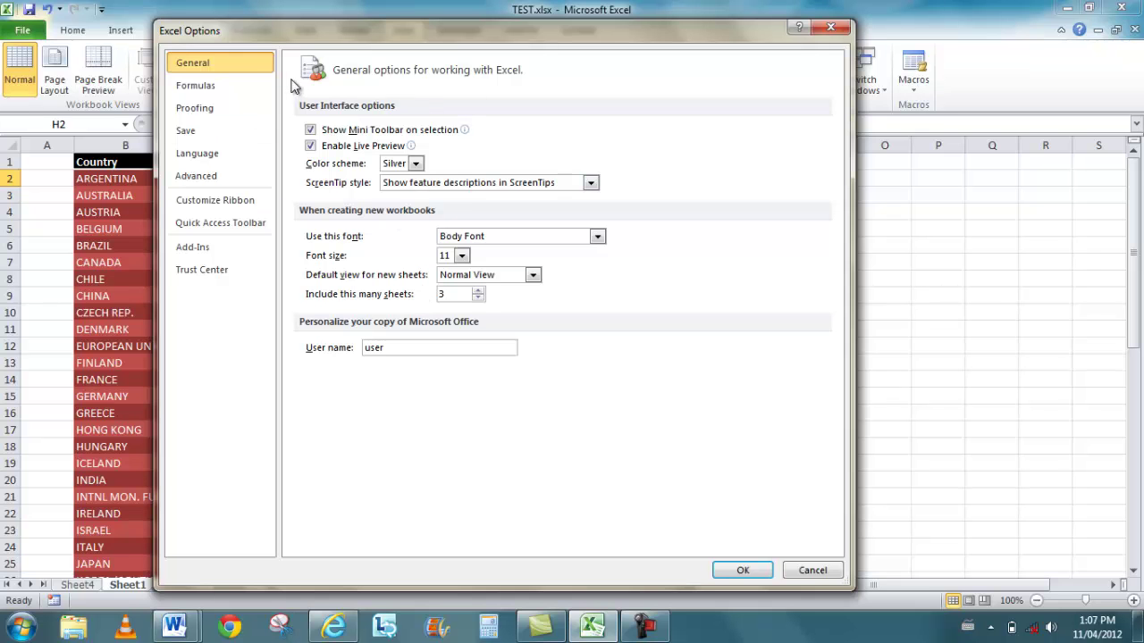
# Review the Formulas, Proofing, Save, Language, Advanced, Customize Ribbon and Quick Access Toolbar pages, then cancel
pyautogui.click(241, 96)
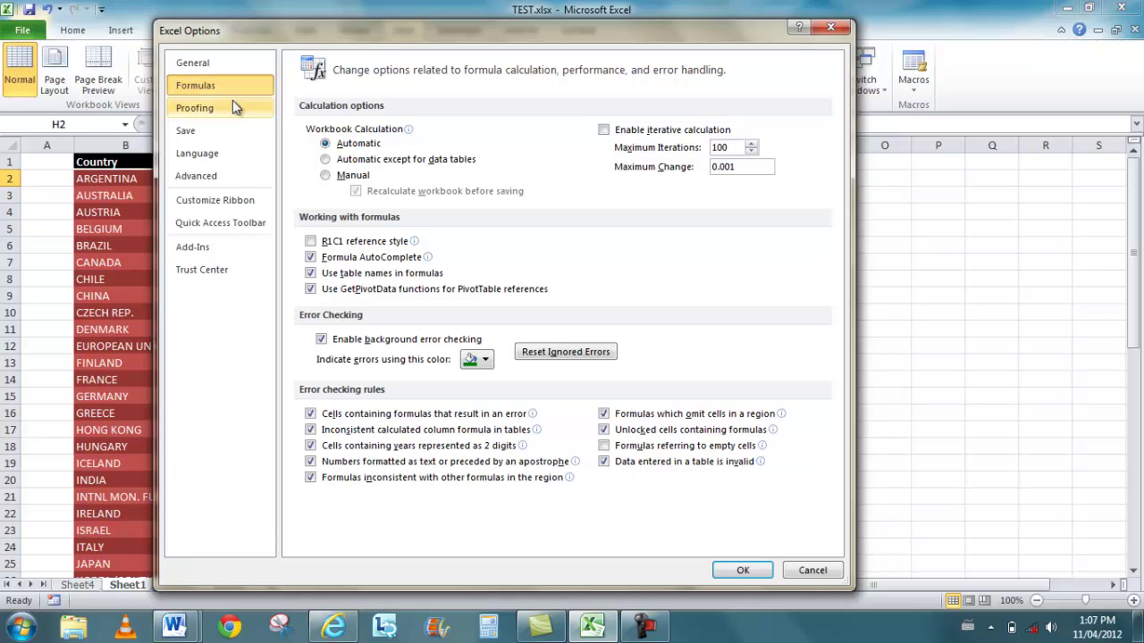
pyautogui.click(232, 109)
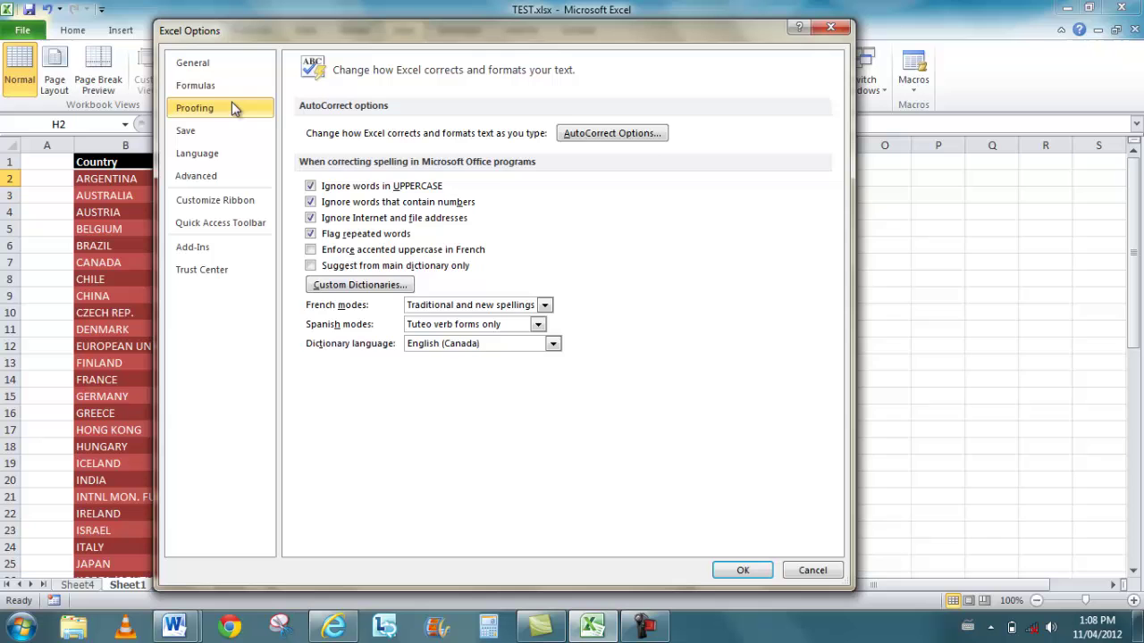
pyautogui.click(228, 136)
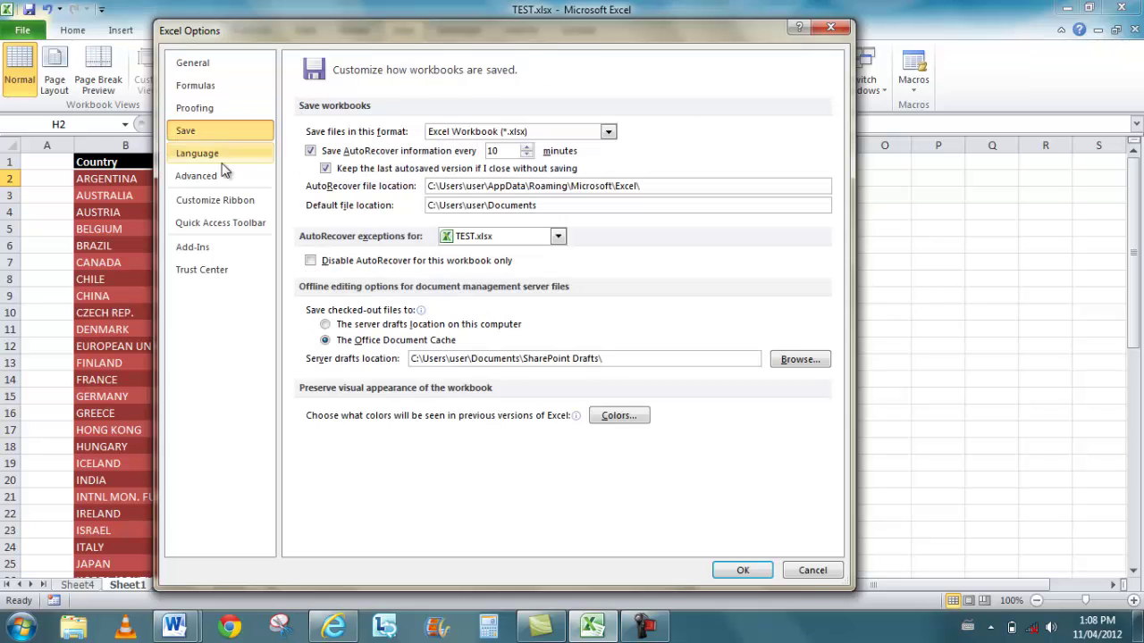
pyautogui.click(228, 155)
pyautogui.click(221, 168)
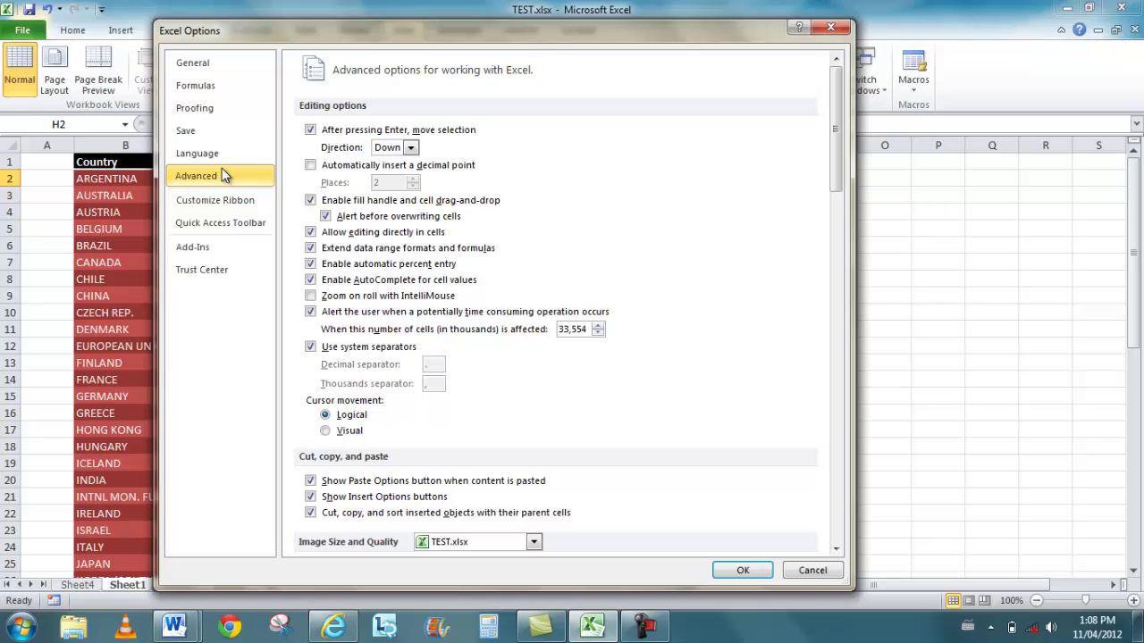
pyautogui.click(234, 197)
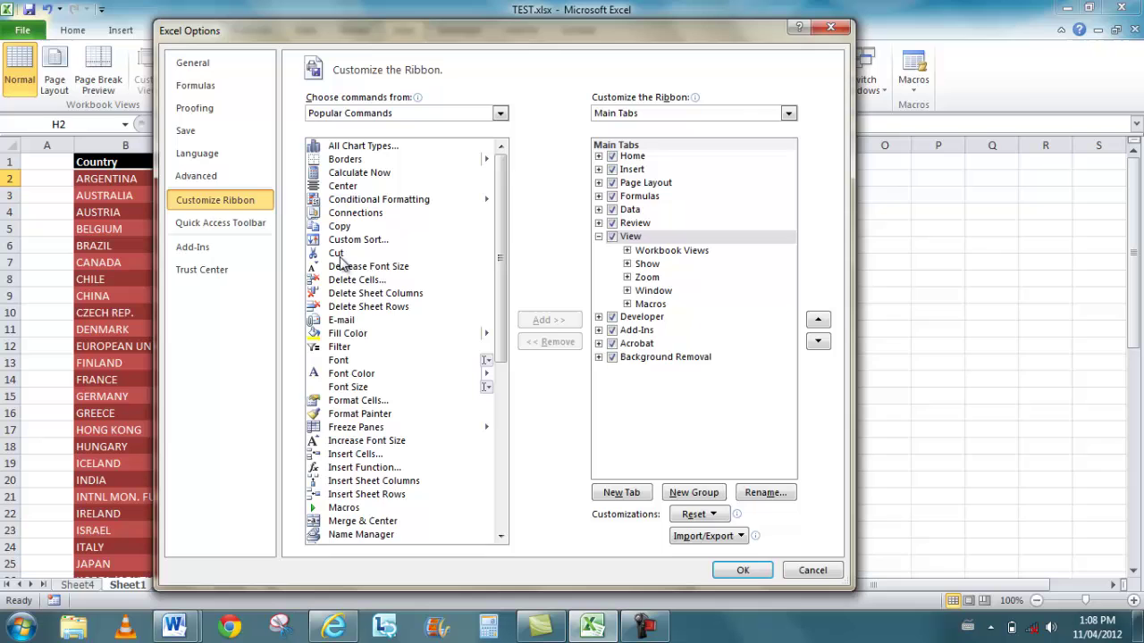
pyautogui.click(223, 226)
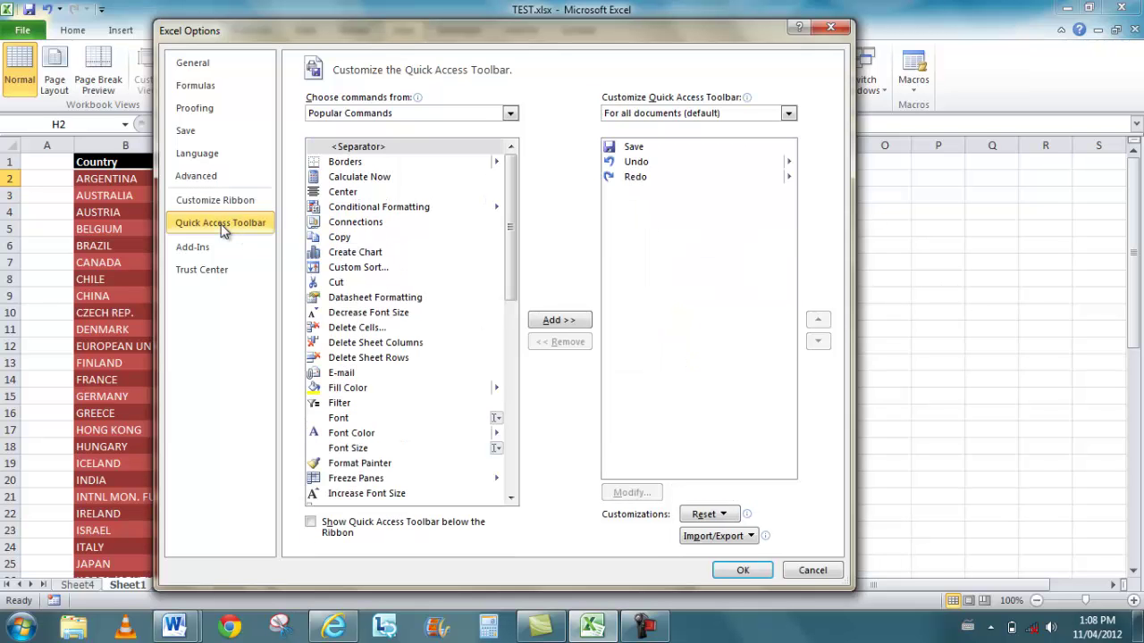
pyautogui.click(816, 576)
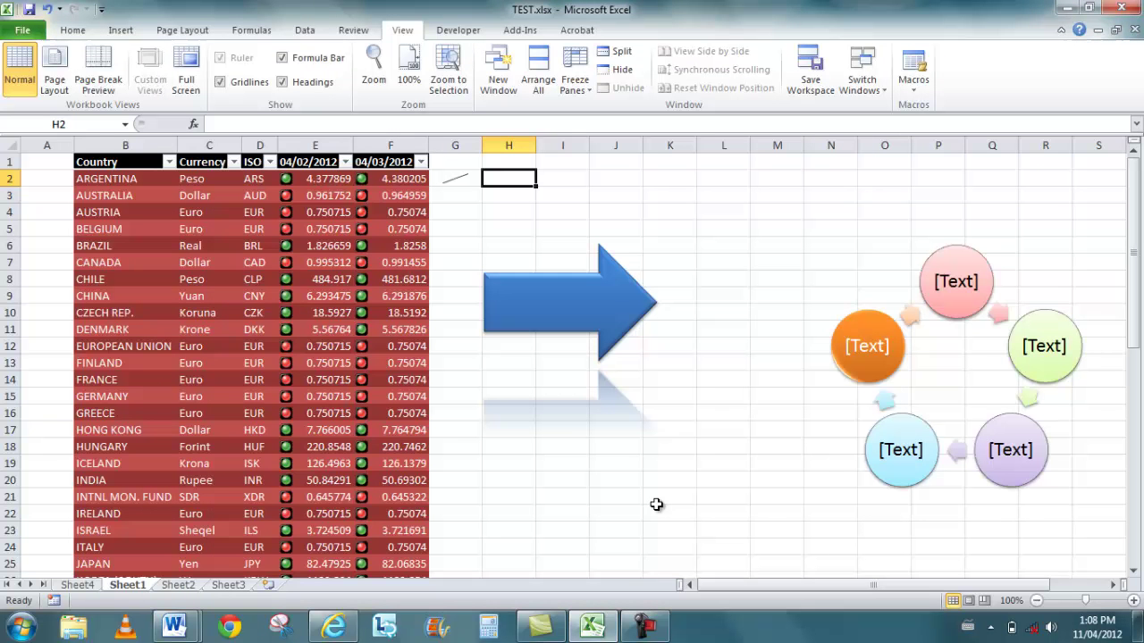